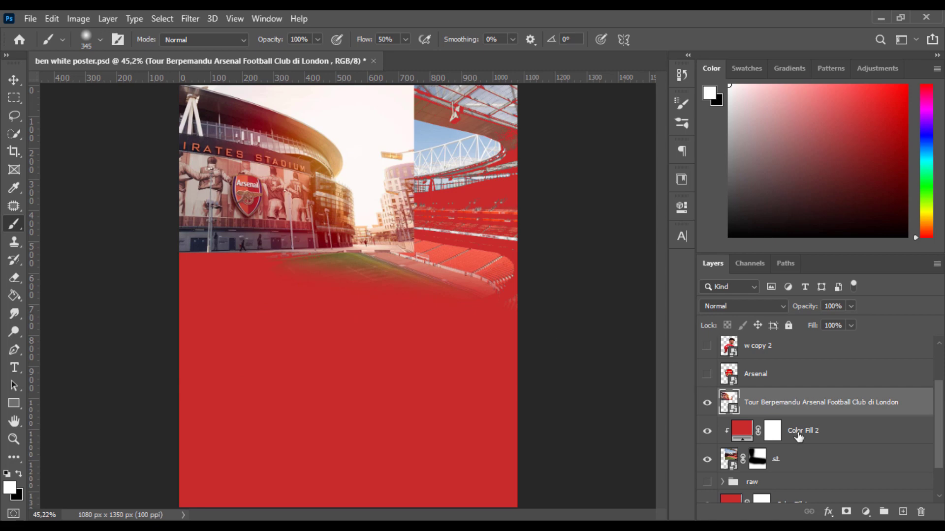
Step: Paint out more of the green pitch along the lower edge of the stadium interior on its layer mask
{"action": "left_click", "coordinate": [757, 459]}
{"action": "key", "text": "x"}
{"action": "left_click", "coordinate": [746, 403]}
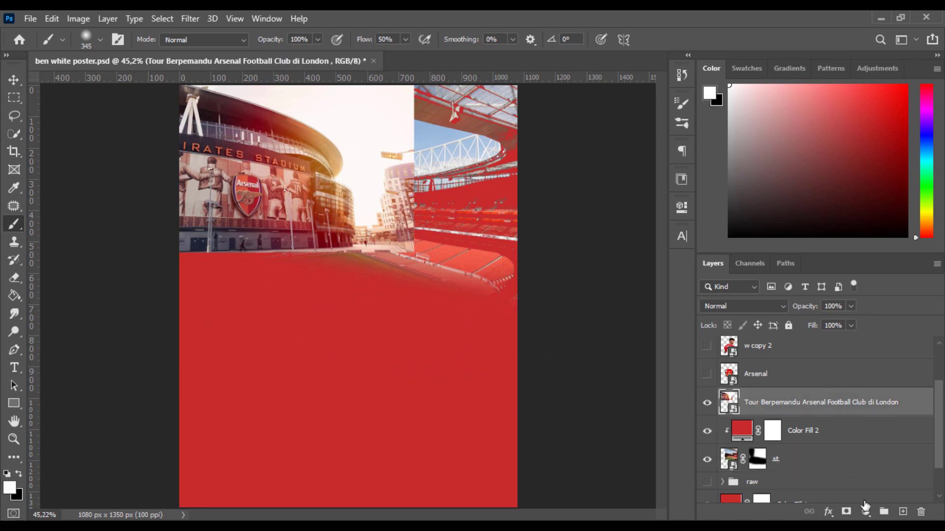
{"action": "key", "text": "x"}
Step: Add a white solid color fill layer clipped to the Tour Berpemandu Arsenal Football Club di London layer
{"action": "left_click", "coordinate": [865, 512]}
{"action": "left_click", "coordinate": [851, 268]}
{"action": "left_click", "coordinate": [881, 134]}
{"action": "left_click", "coordinate": [803, 415], "text": "alt"}
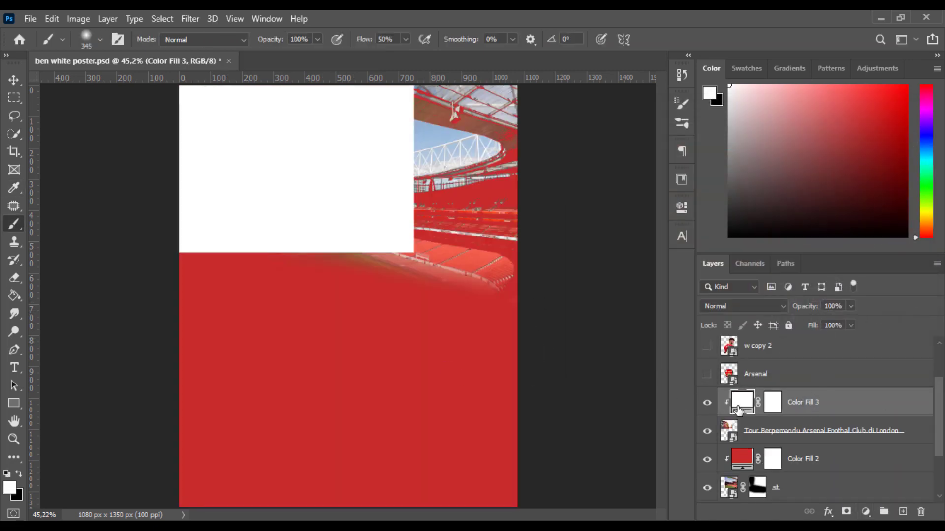
Step: Recolor the clipped fill with the red sampled from the poster background and set its blend mode to Lighter Color
{"action": "double_click", "coordinate": [738, 408]}
{"action": "left_click", "coordinate": [492, 345]}
{"action": "left_click", "coordinate": [884, 135]}
{"action": "left_click", "coordinate": [742, 306]}
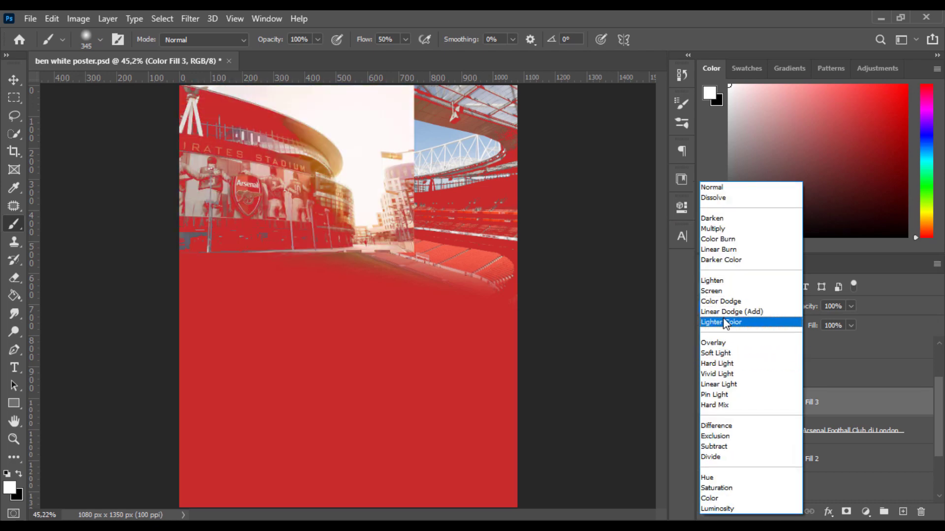
{"action": "left_click", "coordinate": [722, 322]}
Step: Rename the Tour Berpemandu Arsenal Football Club di London layer as st
{"action": "double_click", "coordinate": [818, 431]}
{"action": "type", "text": "st"}
{"action": "key", "text": "Return"}
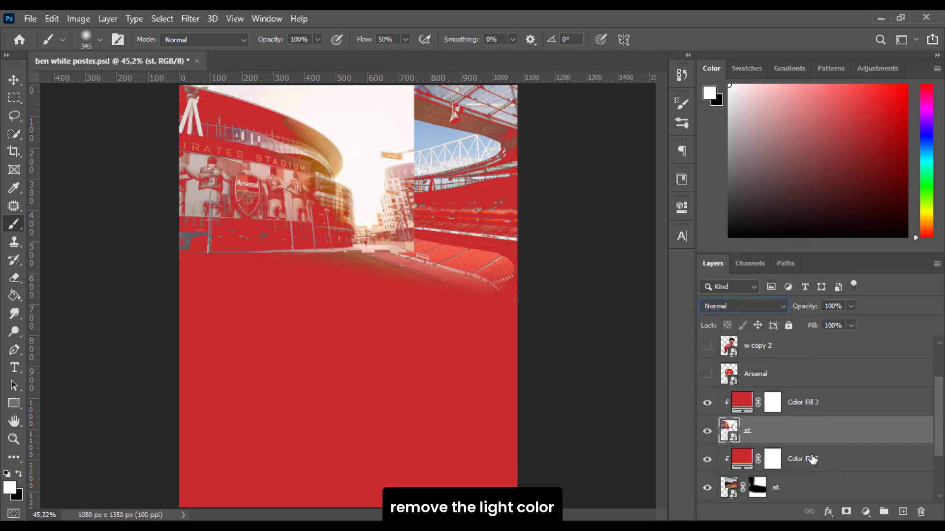
Step: Add a layer mask to the stadium exterior layer and paint out its bright sky and edges to blend it into the interior
{"action": "left_click", "coordinate": [846, 511]}
{"action": "left_click_drag", "start_coordinate": [440, 285], "coordinate": [256, 310]}
{"action": "mouse_move", "coordinate": [409, 182]}
{"action": "left_mouse_down"}
{"action": "mouse_move", "coordinate": [400, 299]}
{"action": "mouse_move", "coordinate": [415, 115]}
{"action": "mouse_move", "coordinate": [290, 70]}
{"action": "mouse_move", "coordinate": [381, 143]}
{"action": "mouse_move", "coordinate": [404, 290]}
{"action": "left_mouse_up"}
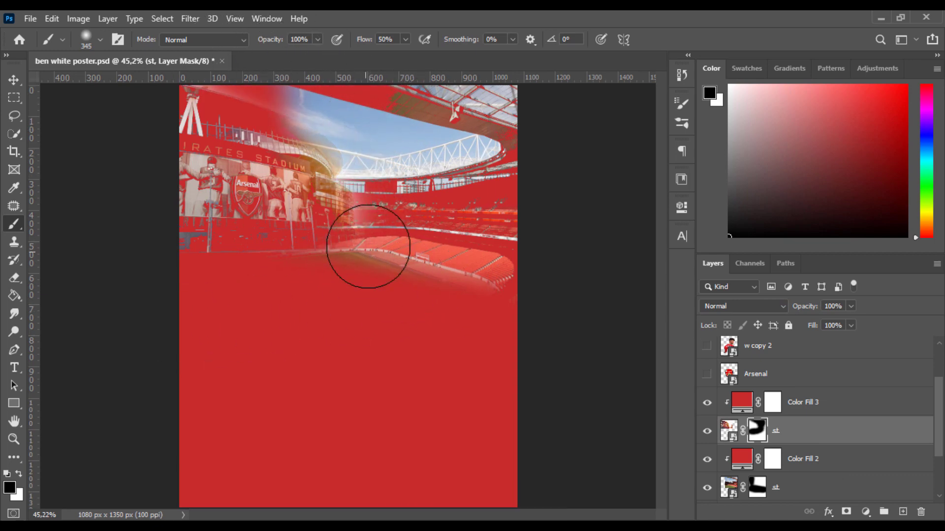
{"action": "mouse_move", "coordinate": [368, 246]}
{"action": "left_mouse_down"}
{"action": "mouse_move", "coordinate": [361, 127]}
{"action": "mouse_move", "coordinate": [277, 55]}
{"action": "left_mouse_up"}
{"action": "key", "text": "x"}
{"action": "left_click_drag", "start_coordinate": [274, 158], "coordinate": [315, 167]}
{"action": "key", "text": "x"}
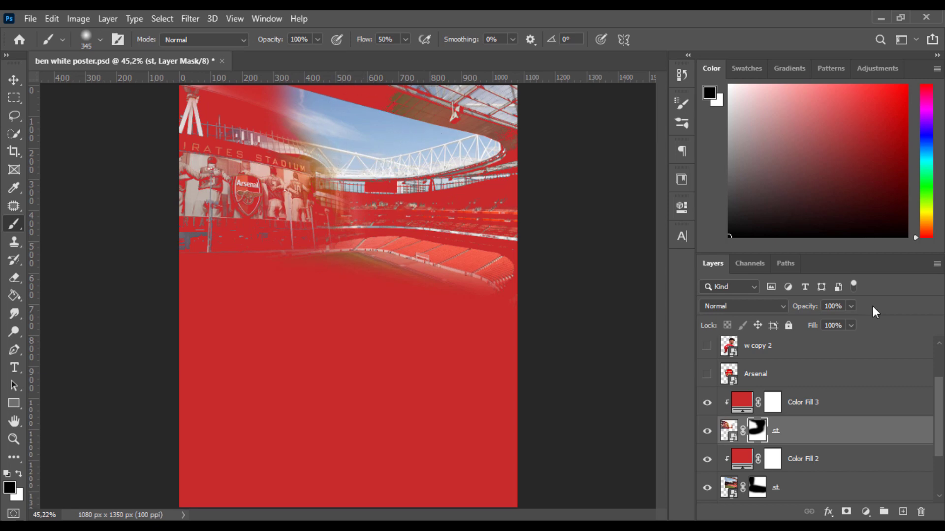
Step: Set the stadium exterior layer's blend mode to Lighter Color and refine its mask around the roofline with a smaller brush
{"action": "left_click", "coordinate": [770, 306]}
{"action": "left_click", "coordinate": [720, 323]}
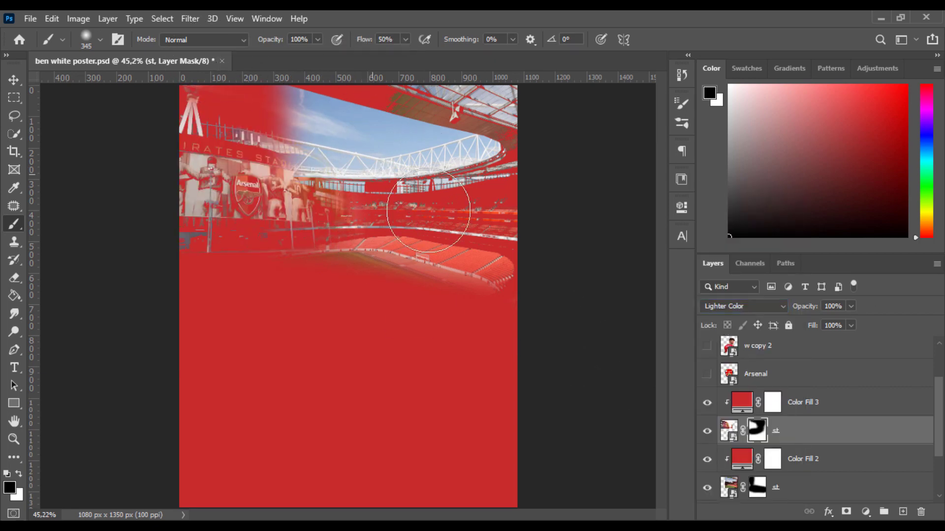
{"action": "left_click_drag", "start_coordinate": [260, 101], "coordinate": [227, 98]}
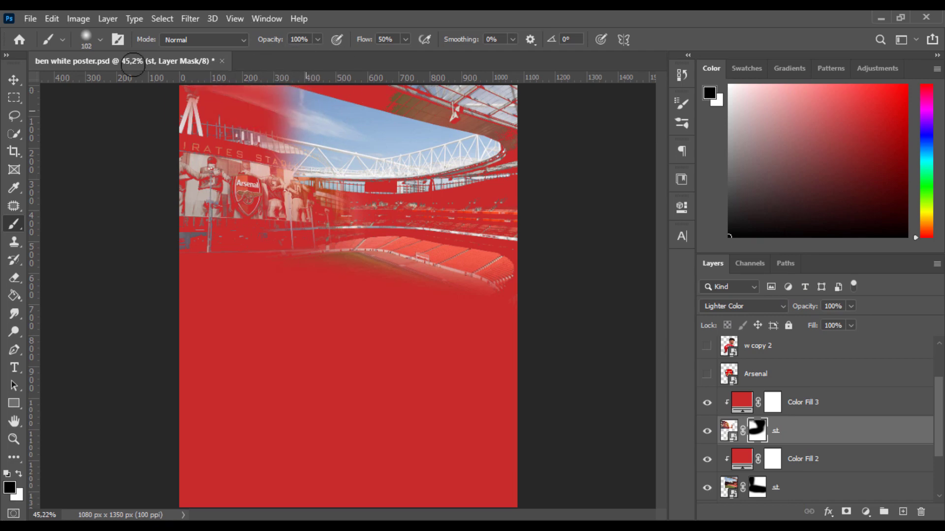
{"action": "key", "text": "x"}
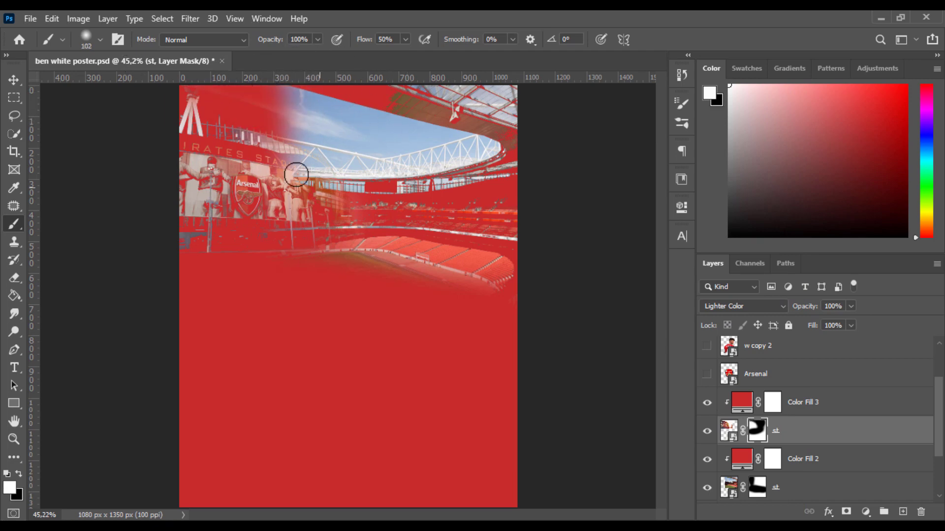
{"action": "mouse_move", "coordinate": [271, 122]}
{"action": "left_mouse_down"}
{"action": "mouse_move", "coordinate": [306, 141]}
{"action": "mouse_move", "coordinate": [196, 75]}
{"action": "mouse_move", "coordinate": [334, 119]}
{"action": "left_mouse_up"}
{"action": "key", "text": "x"}
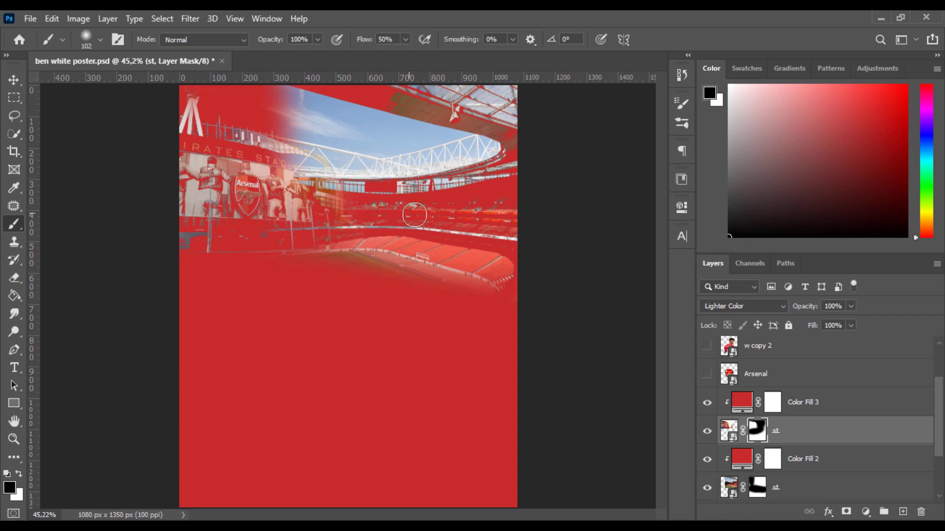
Step: Show the w copy 2 player layer and select it, keeping the Arsenal layer hidden
{"action": "left_click", "coordinate": [729, 375]}
{"action": "left_click", "coordinate": [707, 375]}
{"action": "left_click", "coordinate": [707, 346]}
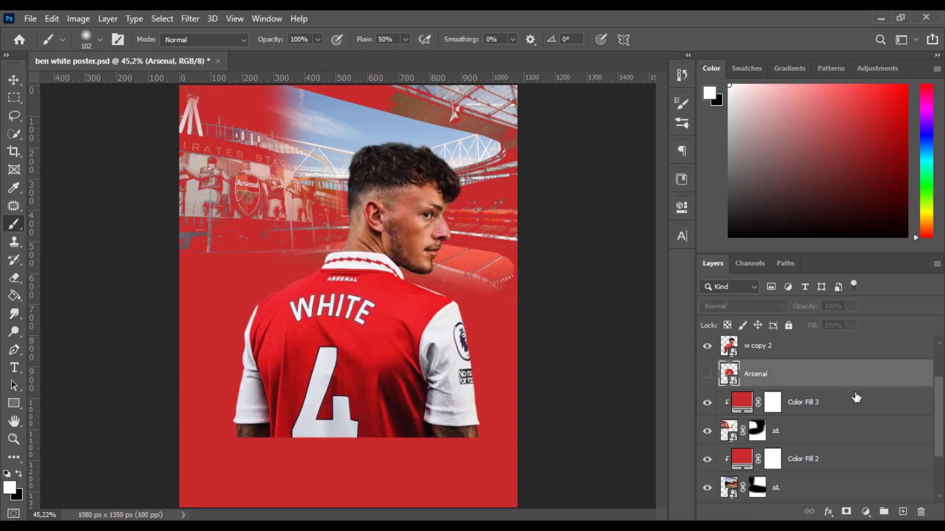
{"action": "left_click_drag", "start_coordinate": [939, 404], "coordinate": [939, 375]}
{"action": "left_click", "coordinate": [800, 416]}
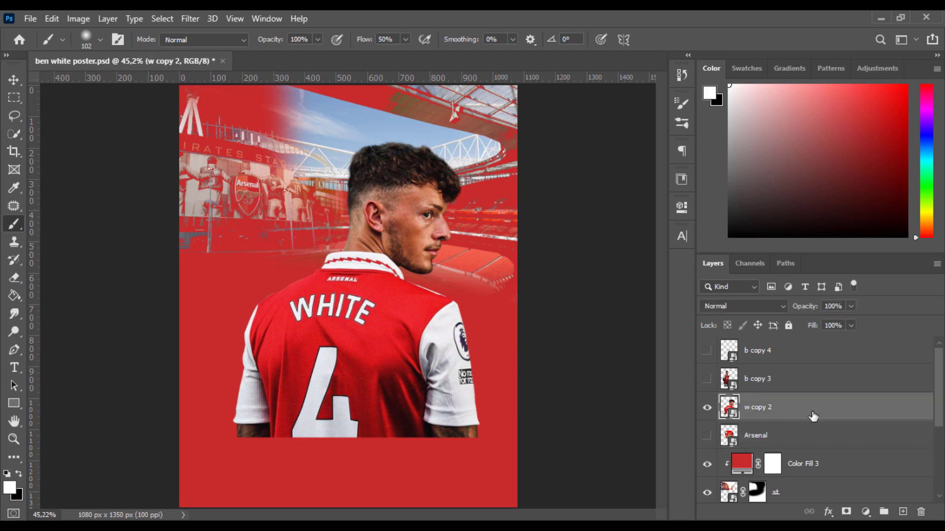
Step: Adjust w copy 2 in the Camera Raw Filter with Clarity +21 and fine-tuned contrast, highlights, shadows, whites and blacks
{"action": "left_click", "coordinate": [194, 19]}
{"action": "left_click", "coordinate": [217, 95]}
{"action": "left_click", "coordinate": [696, 223]}
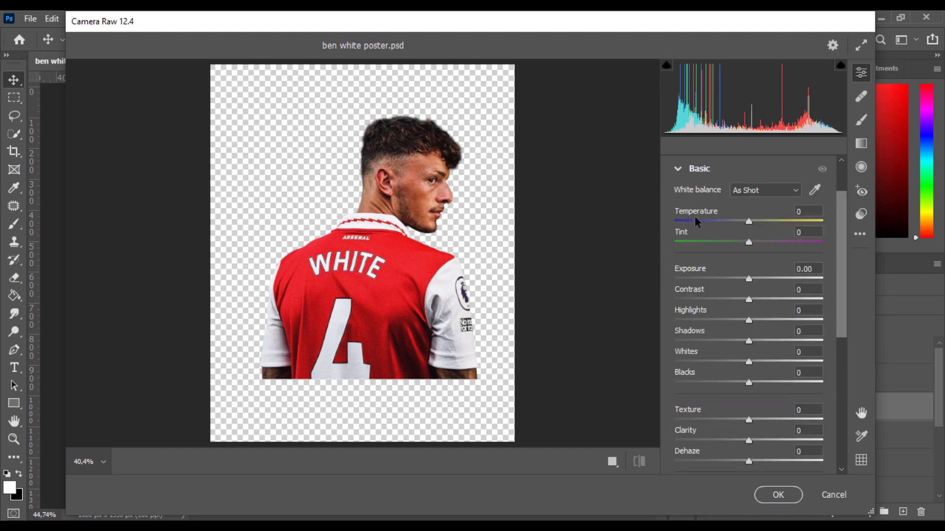
{"action": "left_click", "coordinate": [754, 440]}
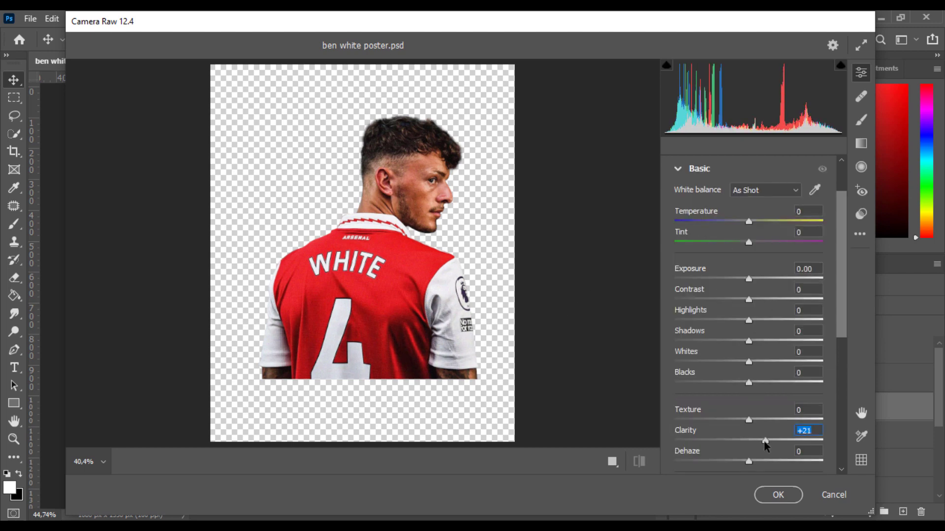
{"action": "left_click", "coordinate": [750, 300]}
{"action": "left_click_drag", "start_coordinate": [748, 321], "coordinate": [758, 344]}
{"action": "left_click_drag", "start_coordinate": [749, 362], "coordinate": [750, 386]}
Step: Set the Color Mixer saturation to Reds +18 and Oranges -39 for w copy 2 and apply the filter
{"action": "left_click", "coordinate": [711, 169]}
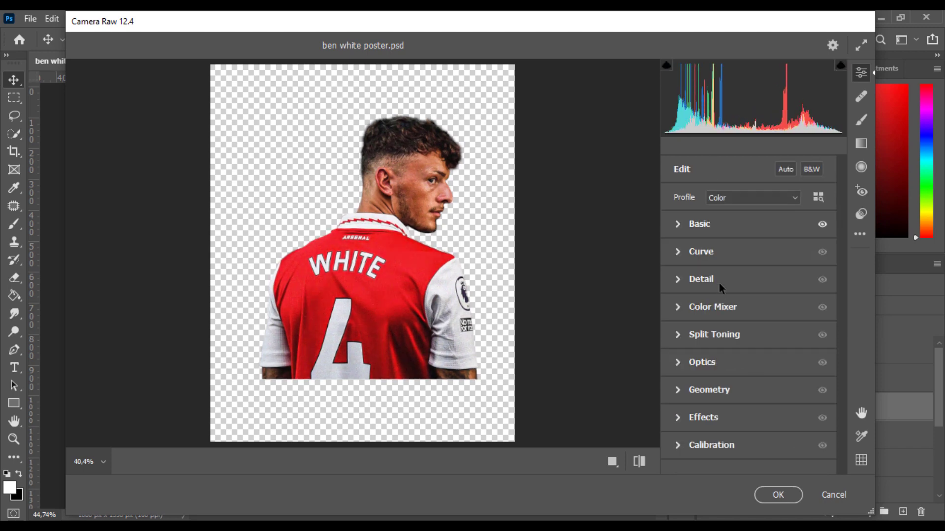
{"action": "left_click", "coordinate": [719, 305]}
{"action": "left_click_drag", "start_coordinate": [759, 284], "coordinate": [719, 302]}
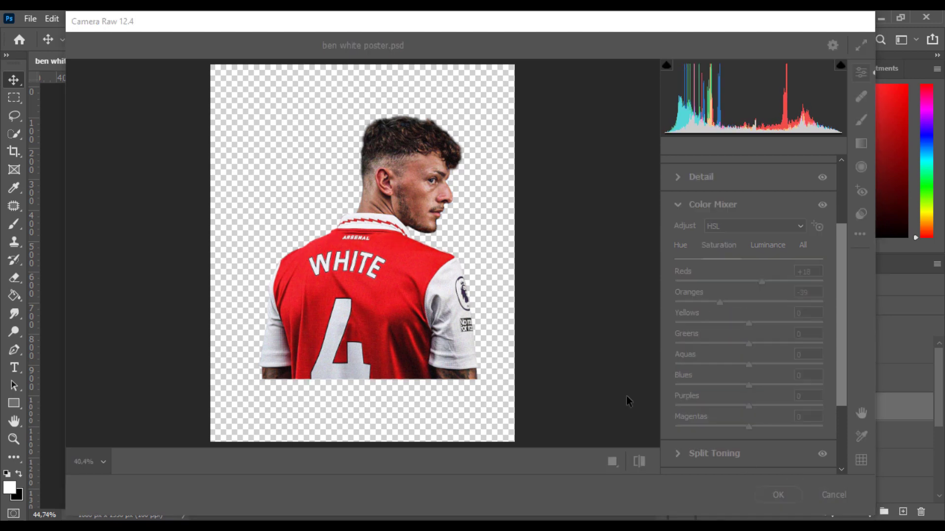
Step: Show b copy 3 and adjust it in Camera Raw: Contrast +8, Highlights -17, Whites +20, Blacks +23, Clarity +10 and raised Shadows
{"action": "left_click", "coordinate": [758, 379]}
{"action": "left_click", "coordinate": [706, 379]}
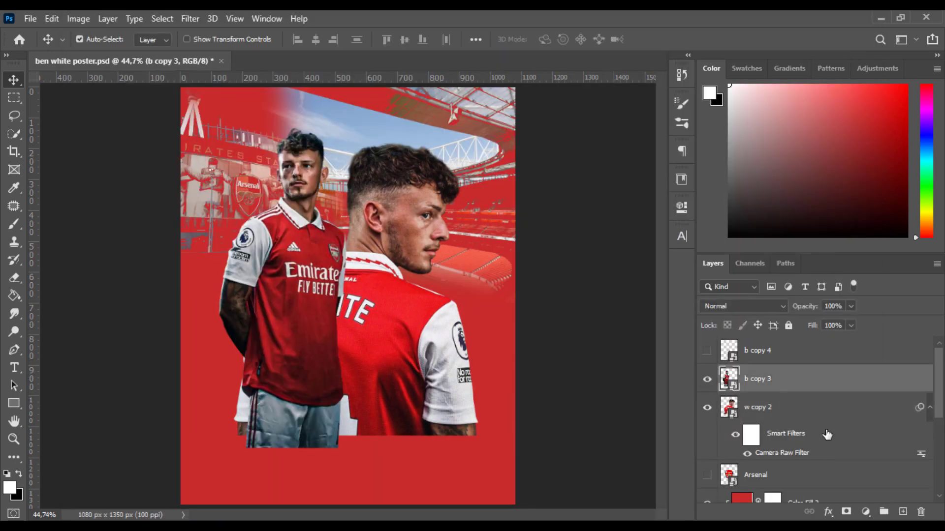
{"action": "left_click", "coordinate": [190, 18]}
{"action": "left_click", "coordinate": [212, 100]}
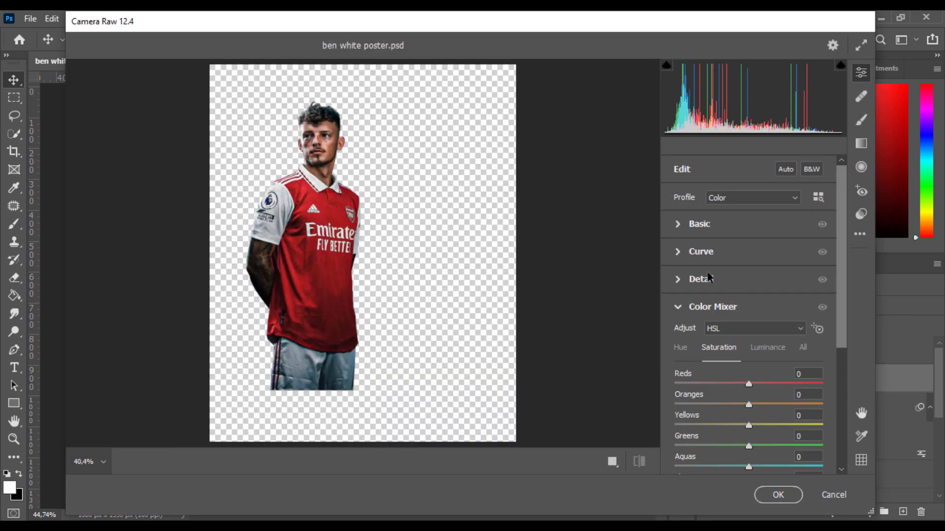
{"action": "left_click", "coordinate": [699, 224]}
{"action": "left_click_drag", "start_coordinate": [748, 299], "coordinate": [793, 341]}
{"action": "left_click_drag", "start_coordinate": [749, 362], "coordinate": [778, 383]}
{"action": "left_click_drag", "start_coordinate": [757, 439], "coordinate": [758, 444]}
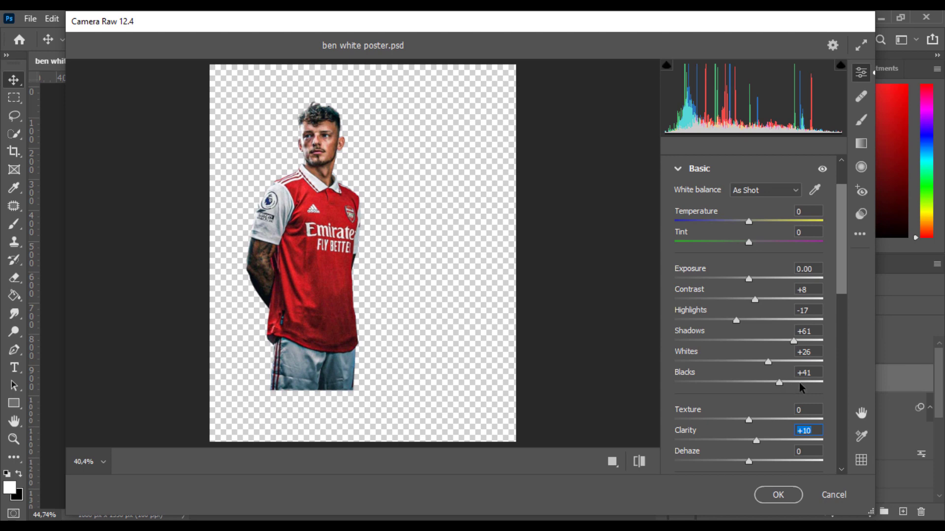
{"action": "left_click_drag", "start_coordinate": [799, 383], "coordinate": [804, 342]}
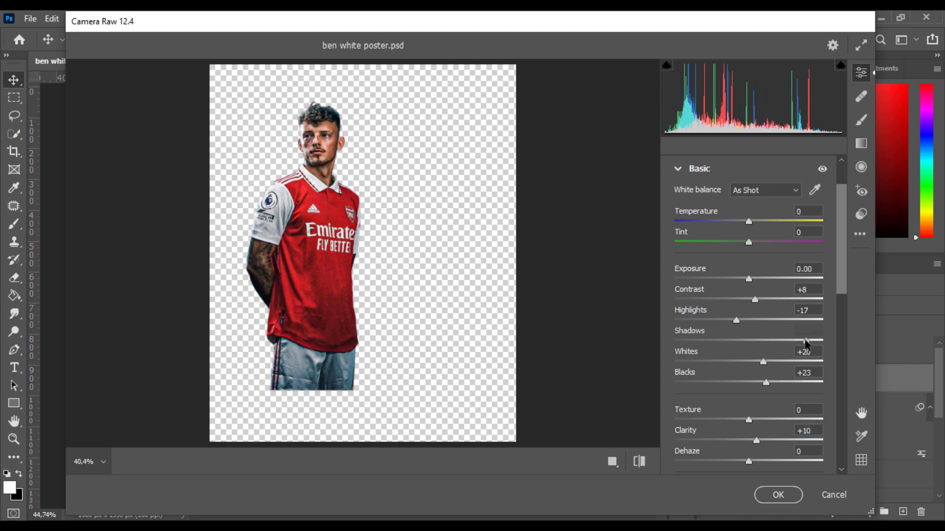
Step: Set the Color Mixer saturation to Reds +29 and Oranges -23 for b copy 3
{"action": "left_click", "coordinate": [712, 168]}
{"action": "left_click_drag", "start_coordinate": [748, 329], "coordinate": [731, 349]}
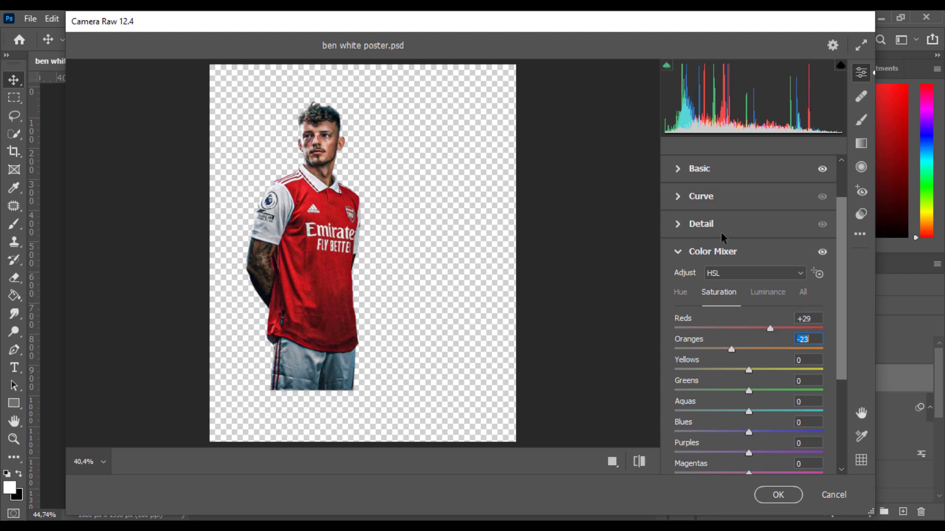
{"action": "left_click", "coordinate": [734, 252]}
Step: Brighten b copy 3 slightly with shadow, midtone and highlight curve points, placing the highlight at input 193, output 196, and apply the filter
{"action": "left_click", "coordinate": [731, 248]}
{"action": "left_click", "coordinate": [711, 351]}
{"action": "left_click", "coordinate": [787, 273]}
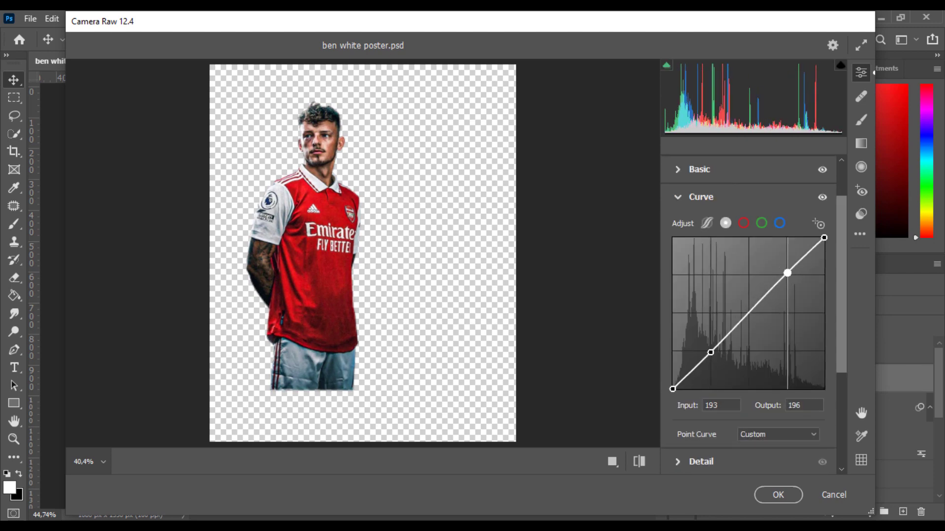
{"action": "mouse_move", "coordinate": [748, 313]}
{"action": "left_mouse_down"}
{"action": "mouse_move", "coordinate": [740, 310]}
{"action": "mouse_move", "coordinate": [748, 312]}
{"action": "left_mouse_up"}
{"action": "left_click_drag", "start_coordinate": [710, 353], "coordinate": [708, 350]}
{"action": "left_click", "coordinate": [782, 495]}
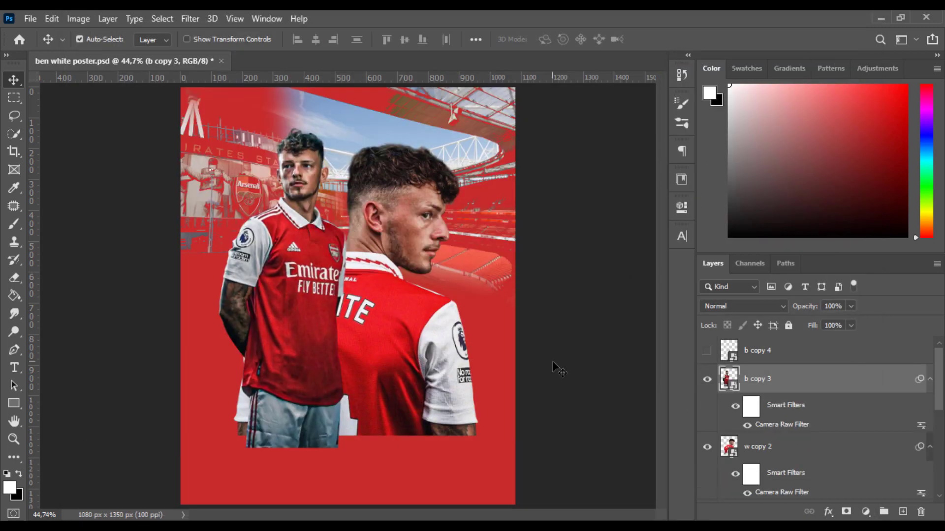
Step: Show b copy 4 and adjust it in Camera Raw: Contrast +18, Highlights -33, Shadows +10, Whites -13, Clarity +14 and lowered Blacks
{"action": "left_click", "coordinate": [707, 350]}
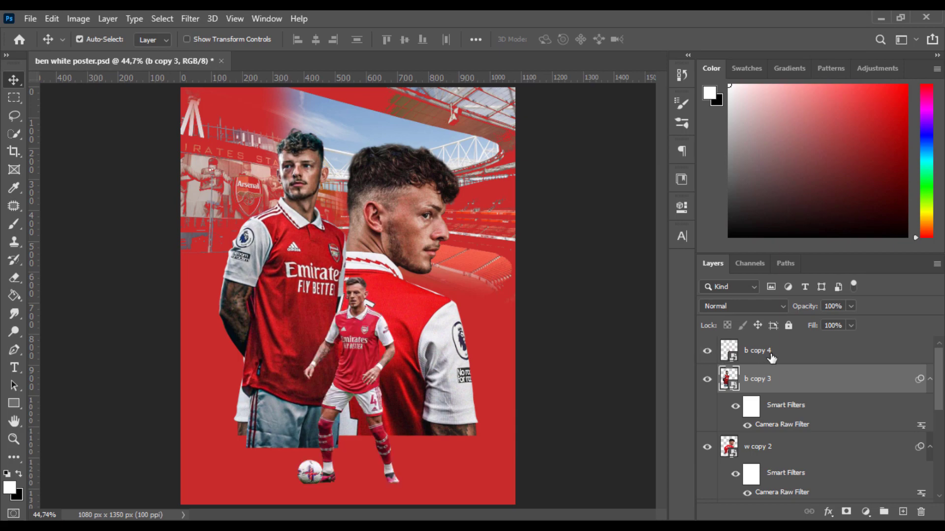
{"action": "left_click", "coordinate": [777, 351]}
{"action": "left_click", "coordinate": [189, 19]}
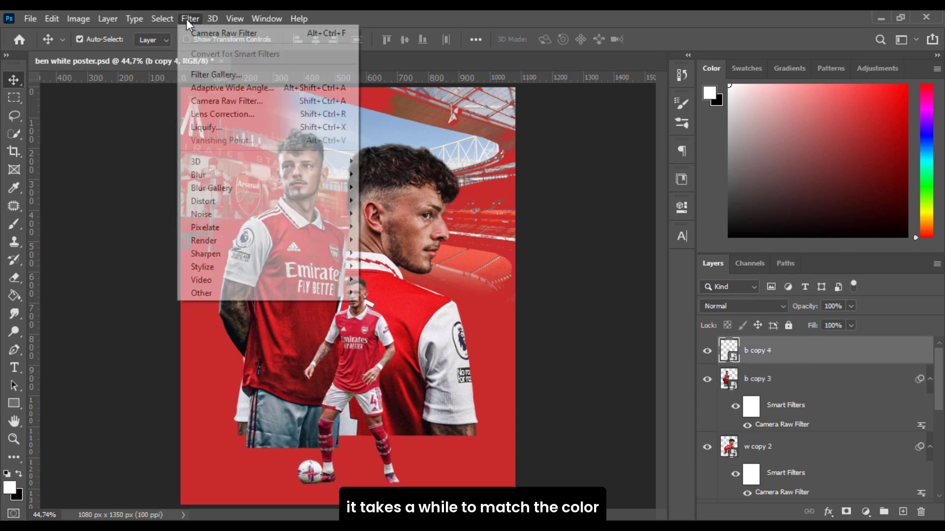
{"action": "left_click", "coordinate": [217, 98]}
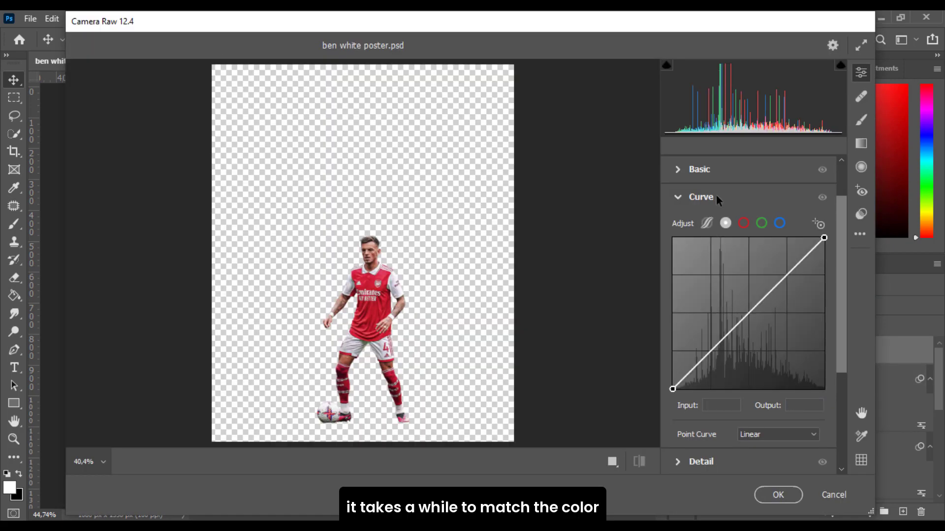
{"action": "left_click", "coordinate": [699, 170]}
{"action": "left_click_drag", "start_coordinate": [748, 299], "coordinate": [738, 362]}
{"action": "left_click_drag", "start_coordinate": [748, 440], "coordinate": [759, 440]}
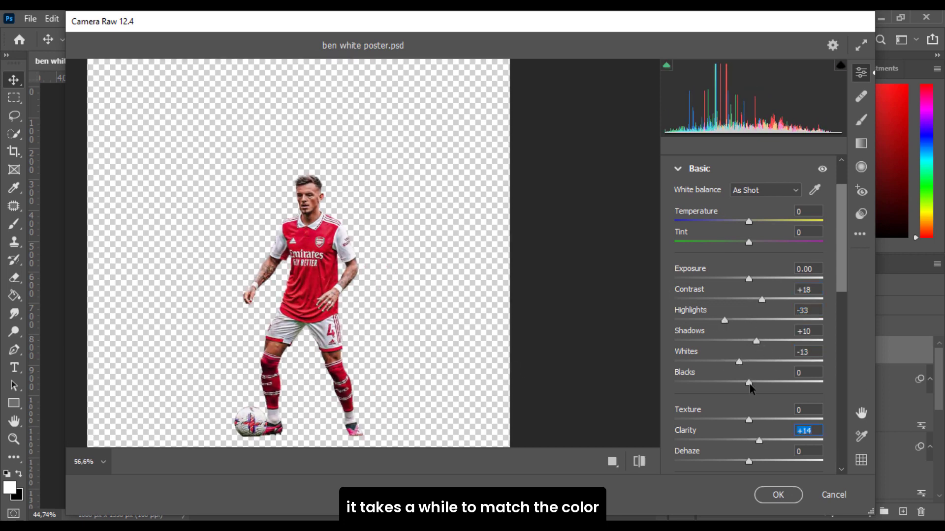
{"action": "left_click_drag", "start_coordinate": [749, 383], "coordinate": [736, 382]}
{"action": "left_click", "coordinate": [699, 169]}
Step: Set the Color Mixer saturation to Reds +32 and Oranges -48 for b copy 4 and apply the filter
{"action": "left_click", "coordinate": [699, 197]}
{"action": "left_click", "coordinate": [712, 252]}
{"action": "scroll", "coordinate": [719, 252], "scroll_direction": "down", "scroll_amount": 1}
{"action": "left_click", "coordinate": [718, 245]}
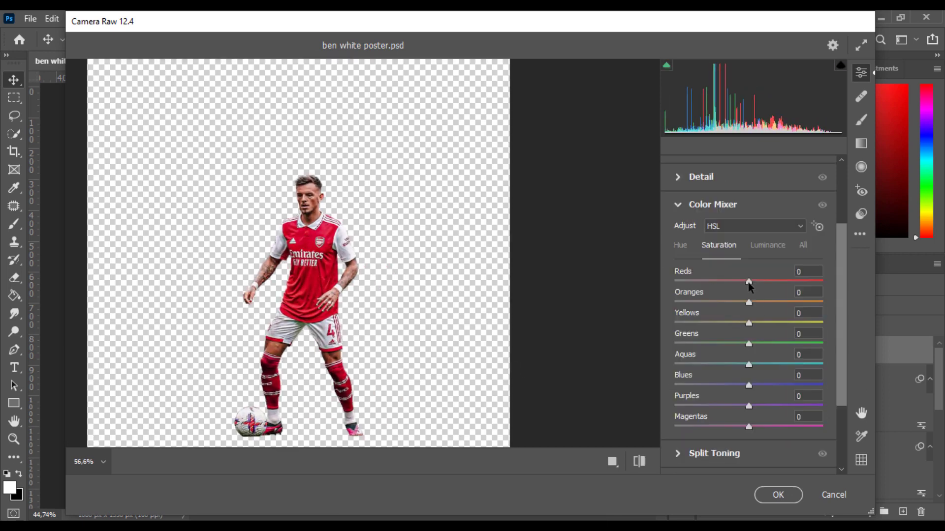
{"action": "left_click_drag", "start_coordinate": [748, 281], "coordinate": [772, 281]}
{"action": "left_click_drag", "start_coordinate": [749, 302], "coordinate": [712, 302]}
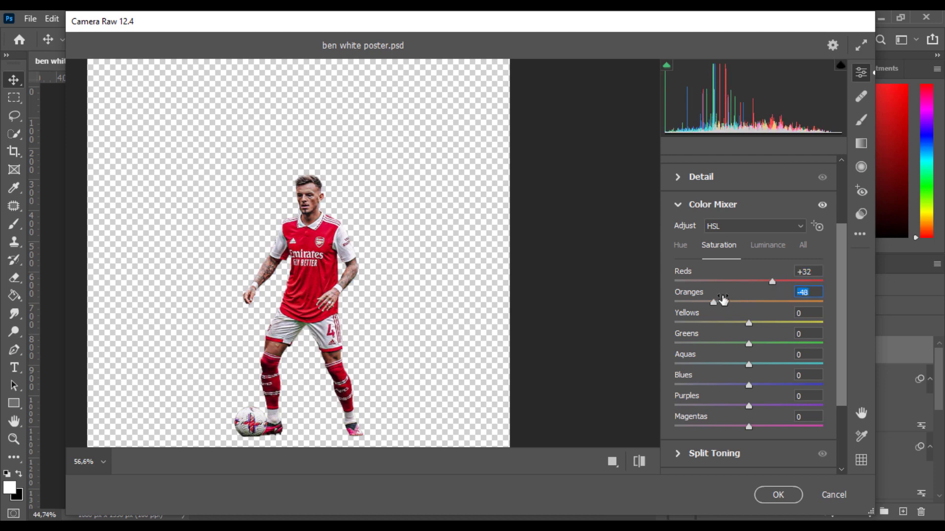
{"action": "key", "text": "Return"}
Step: Reopen b copy 4's Camera Raw filter, shift the Reds hue slightly negative and set the Reds saturation to +50
{"action": "double_click", "coordinate": [787, 396]}
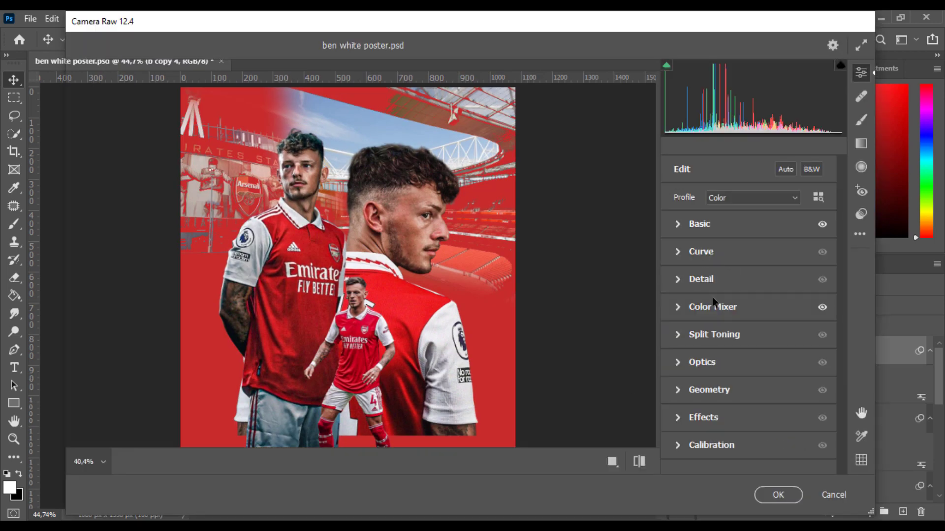
{"action": "left_click", "coordinate": [680, 245]}
{"action": "left_click_drag", "start_coordinate": [748, 281], "coordinate": [746, 282]}
{"action": "left_click", "coordinate": [730, 248]}
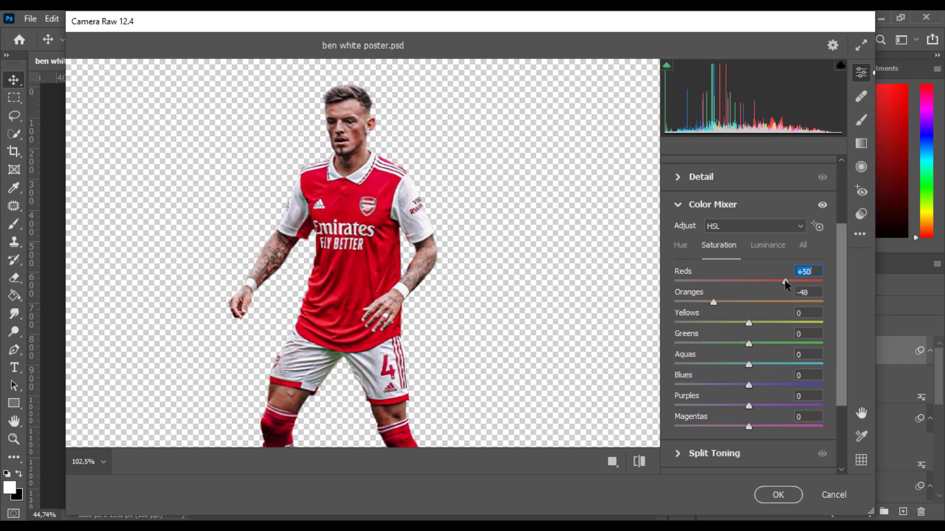
{"action": "key", "text": "Tab"}
{"action": "left_click", "coordinate": [776, 495]}
Step: Edit b copy 4's Camera Raw filter again, setting Reds saturation to just under +88 and Oranges to -13, and save the document
{"action": "double_click", "coordinate": [782, 458]}
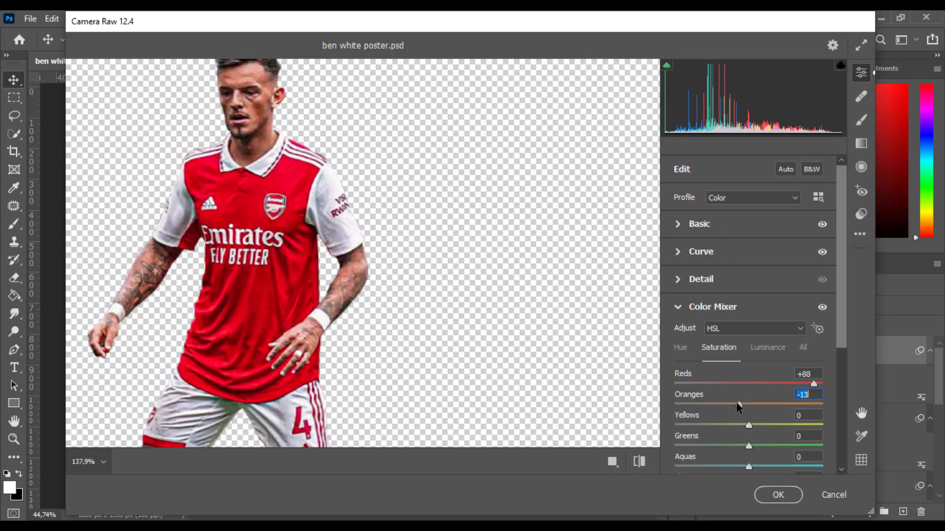
{"action": "left_click_drag", "start_coordinate": [814, 384], "coordinate": [811, 386]}
{"action": "left_click", "coordinate": [778, 494]}
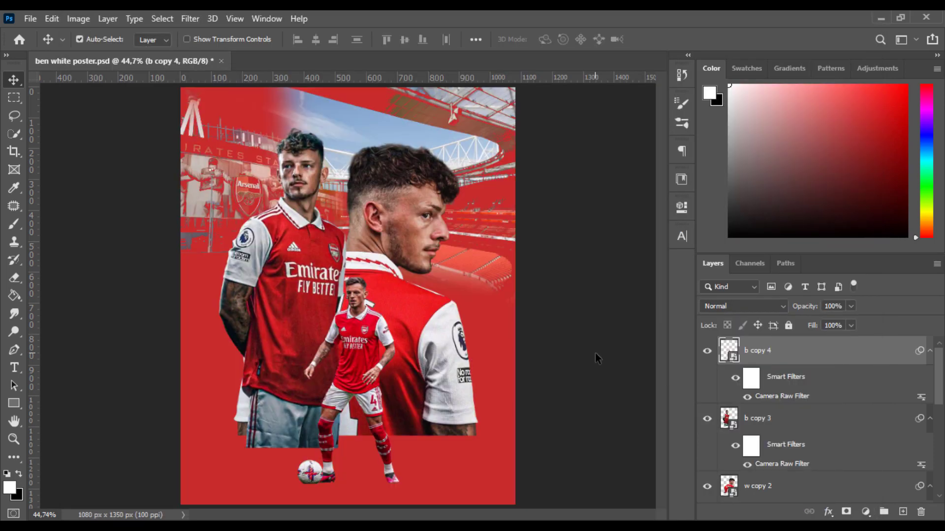
{"action": "key", "text": "ctrl+s"}
Step: Add a layer mask to b copy 3 and fade the cutout's lower edge with a soft 312 px black brush
{"action": "left_click", "coordinate": [768, 421]}
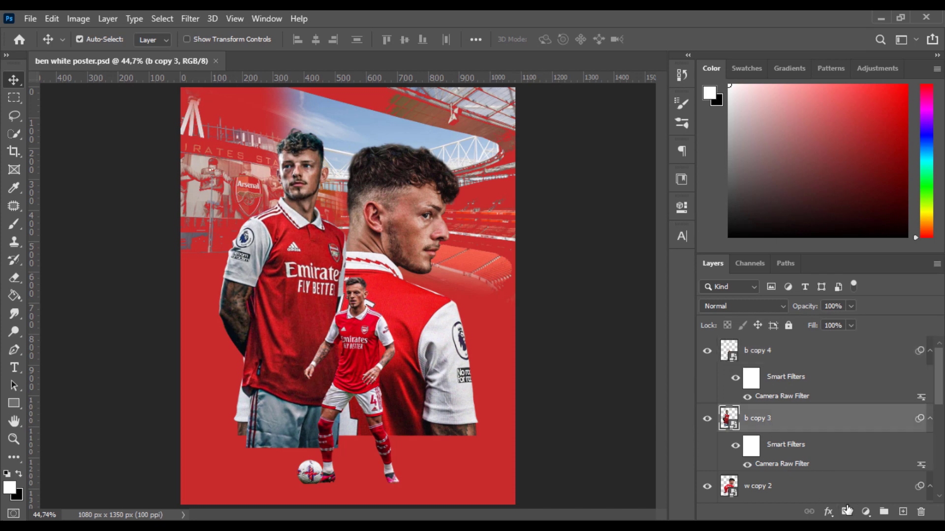
{"action": "left_click", "coordinate": [846, 512]}
{"action": "key", "text": "b"}
{"action": "right_click", "coordinate": [316, 445], "text": "alt"}
{"action": "left_click_drag", "start_coordinate": [313, 448], "coordinate": [234, 474]}
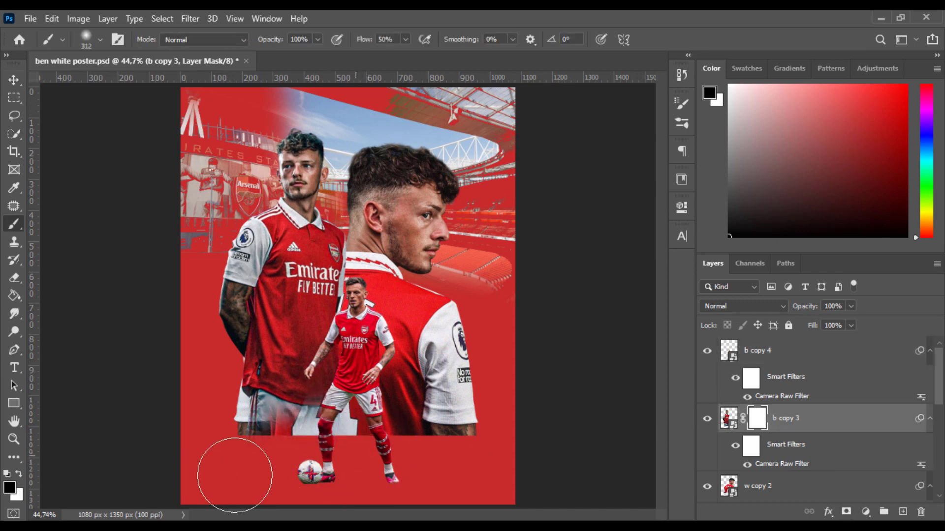
Step: Add a layer mask to w copy 2 and fade its bottom edge into the red background with soft black brushing
{"action": "left_click", "coordinate": [791, 494]}
{"action": "left_click", "coordinate": [845, 511]}
{"action": "mouse_move", "coordinate": [443, 473]}
{"action": "left_mouse_down"}
{"action": "mouse_move", "coordinate": [193, 480]}
{"action": "mouse_move", "coordinate": [438, 453]}
{"action": "left_mouse_up"}
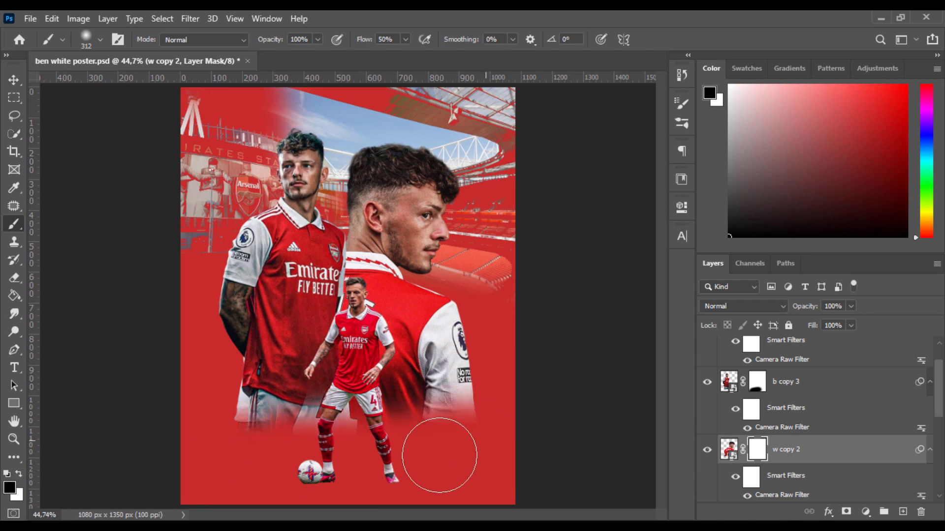
Step: Paint more black on the b copy 3 and w copy 2 masks to even out the fade along both lower edges
{"action": "left_click", "coordinate": [755, 386]}
{"action": "mouse_move", "coordinate": [347, 468]}
{"action": "left_mouse_down"}
{"action": "mouse_move", "coordinate": [296, 456]}
{"action": "mouse_move", "coordinate": [345, 449]}
{"action": "left_mouse_up"}
{"action": "left_click", "coordinate": [755, 445]}
{"action": "left_click_drag", "start_coordinate": [426, 444], "coordinate": [201, 467]}
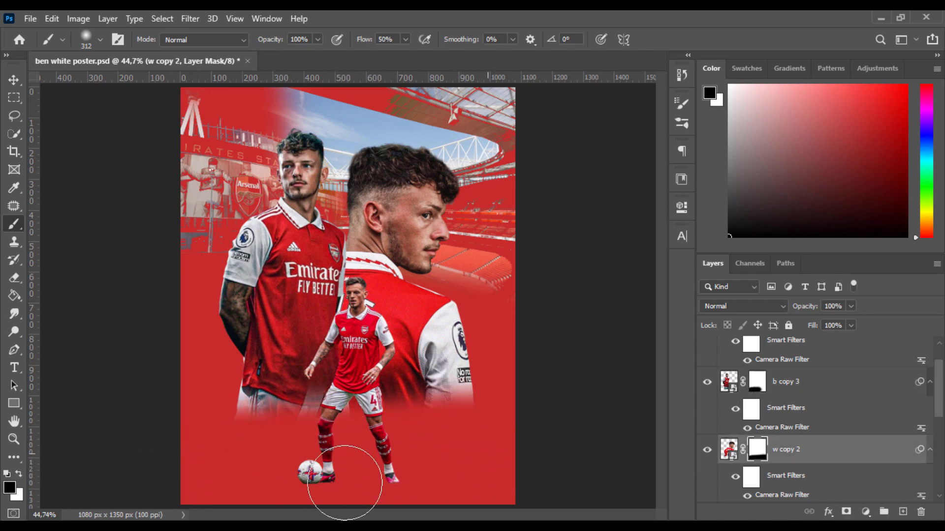
Step: Touch up b copy 3's mask beside the small player with a soft 205 px white brush
{"action": "left_click", "coordinate": [756, 387]}
{"action": "key", "text": "x"}
{"action": "right_click", "coordinate": [316, 364], "text": "alt"}
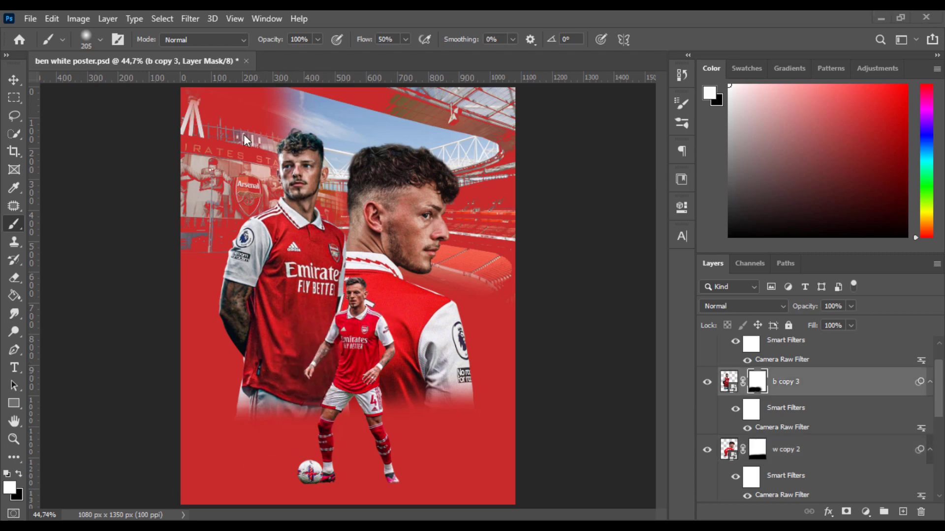
{"action": "key", "text": "v"}
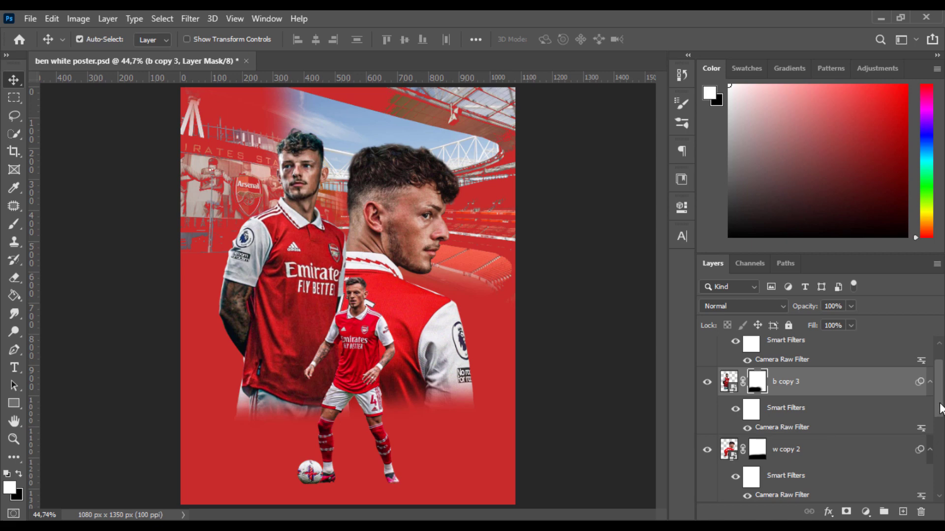
{"action": "left_click_drag", "start_coordinate": [939, 409], "coordinate": [939, 464]}
{"action": "left_click", "coordinate": [817, 447]}
{"action": "scroll", "coordinate": [815, 467], "scroll_direction": "up", "scroll_amount": 10}
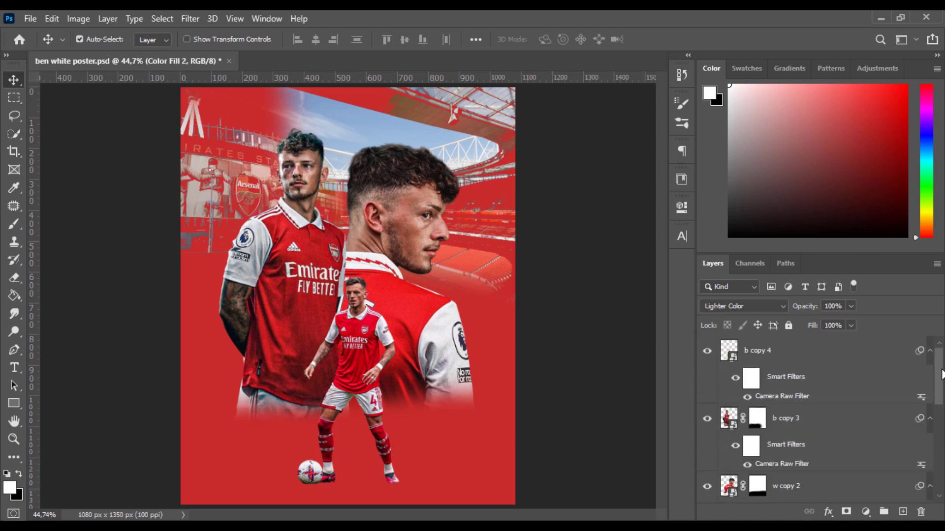
{"action": "left_click", "coordinate": [785, 354]}
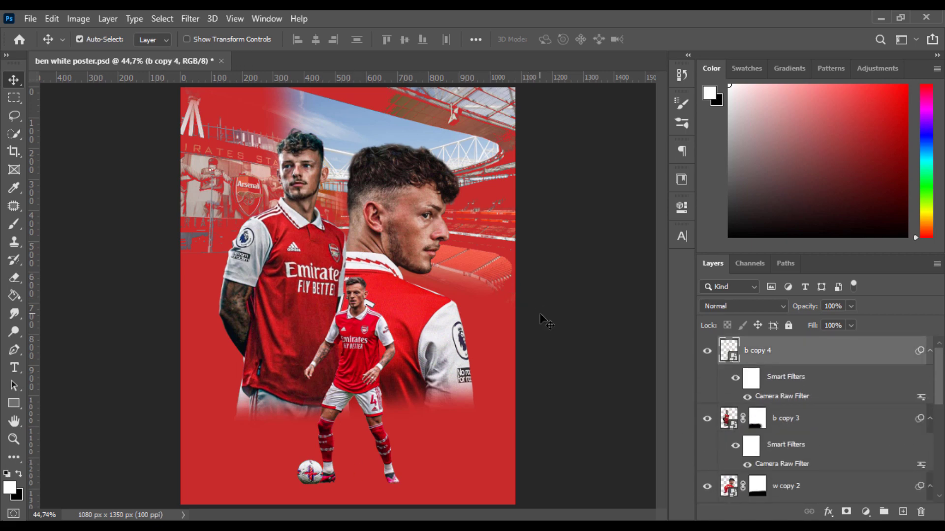
Step: Paint black on the lower st layer's mask to hide the blue sky above the players, raising the brush flow to 100%
{"action": "scroll", "coordinate": [787, 433], "scroll_direction": "down", "scroll_amount": 5}
{"action": "left_click", "coordinate": [750, 445]}
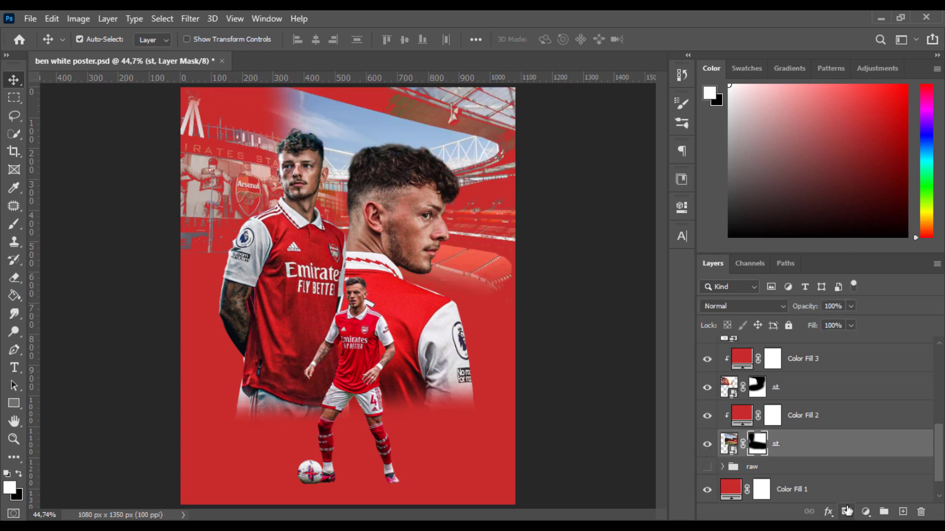
{"action": "key", "text": "b"}
{"action": "key", "text": "x"}
{"action": "mouse_move", "coordinate": [276, 106]}
{"action": "left_mouse_down"}
{"action": "mouse_move", "coordinate": [347, 135]}
{"action": "mouse_move", "coordinate": [320, 128]}
{"action": "left_mouse_up"}
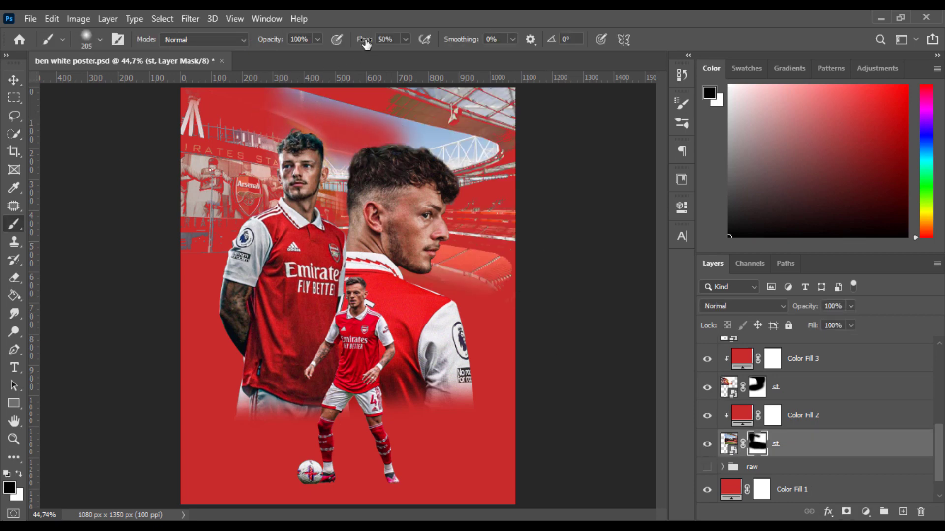
{"action": "right_click", "coordinate": [302, 112], "text": "alt"}
{"action": "mouse_move", "coordinate": [283, 99]}
{"action": "left_mouse_down"}
{"action": "mouse_move", "coordinate": [482, 146]}
{"action": "mouse_move", "coordinate": [327, 168]}
{"action": "mouse_move", "coordinate": [314, 123]}
{"action": "left_mouse_up"}
{"action": "mouse_move", "coordinate": [282, 95]}
{"action": "left_mouse_down"}
{"action": "mouse_move", "coordinate": [345, 118]}
{"action": "mouse_move", "coordinate": [379, 145]}
{"action": "left_mouse_up"}
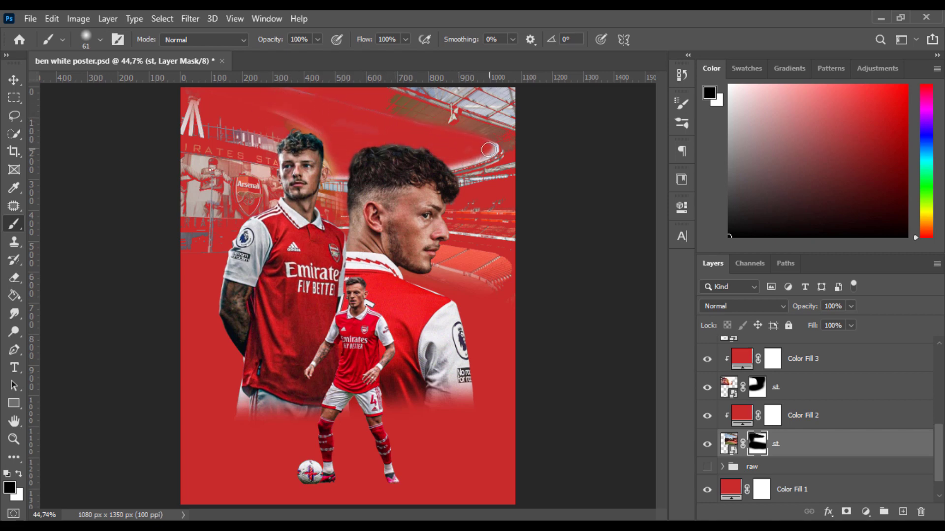
Step: Mask out the stadium roof in the poster's upper right on the lower st layer with a soft 120 px black brush
{"action": "left_click_drag", "start_coordinate": [317, 96], "coordinate": [317, 78], "text": "ctrl"}
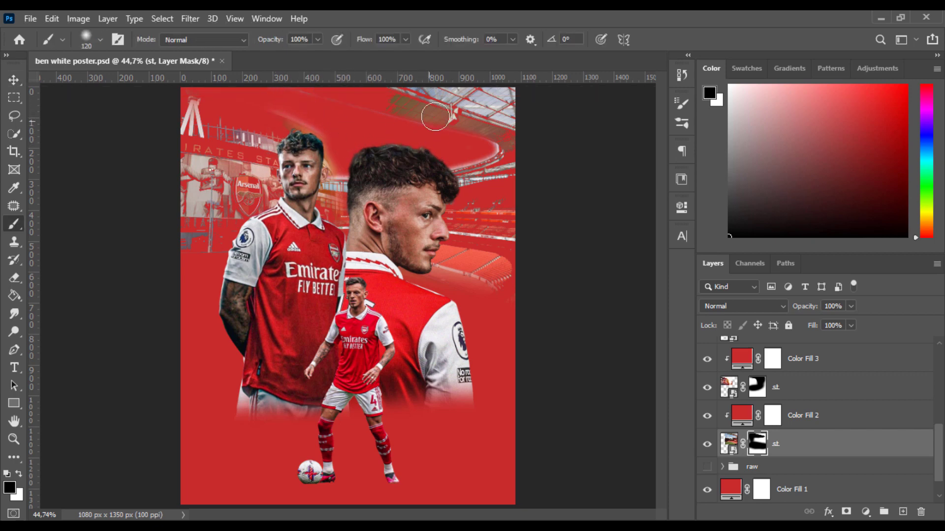
{"action": "left_click_drag", "start_coordinate": [423, 84], "coordinate": [463, 77]}
{"action": "key", "text": "ctrl+minus"}
{"action": "key", "text": "ctrl+plus"}
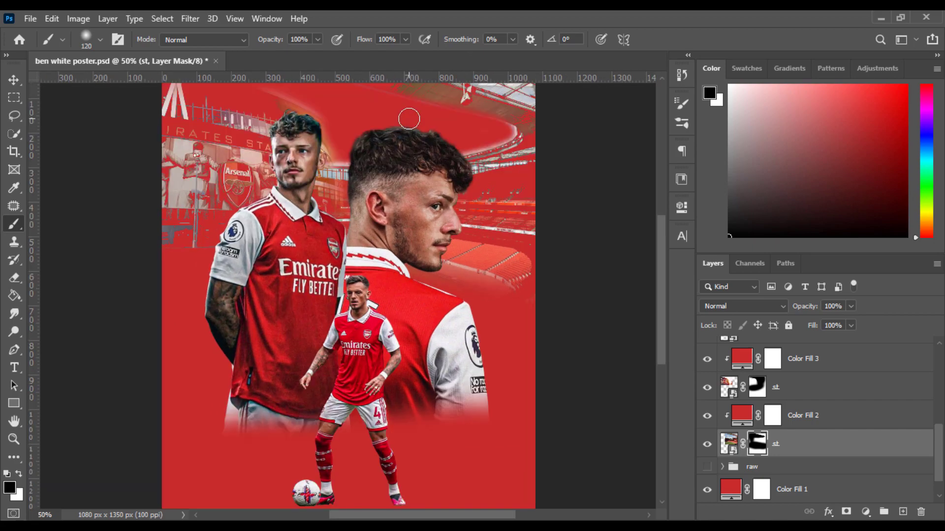
{"action": "left_click_drag", "start_coordinate": [502, 140], "coordinate": [481, 256]}
{"action": "mouse_move", "coordinate": [405, 170]}
{"action": "left_mouse_down"}
{"action": "mouse_move", "coordinate": [527, 203]}
{"action": "mouse_move", "coordinate": [414, 177]}
{"action": "mouse_move", "coordinate": [558, 227]}
{"action": "left_mouse_up"}
{"action": "key", "text": "ctrl+0"}
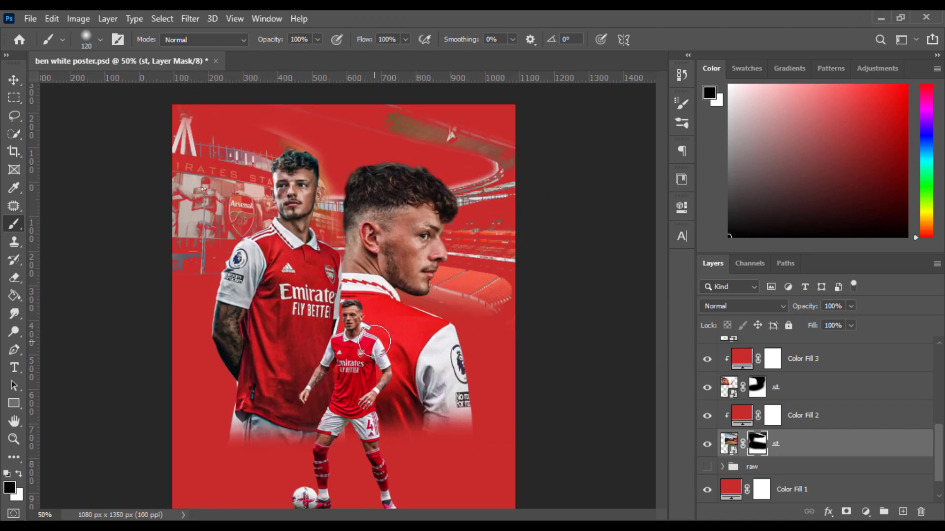
{"action": "key", "text": "v"}
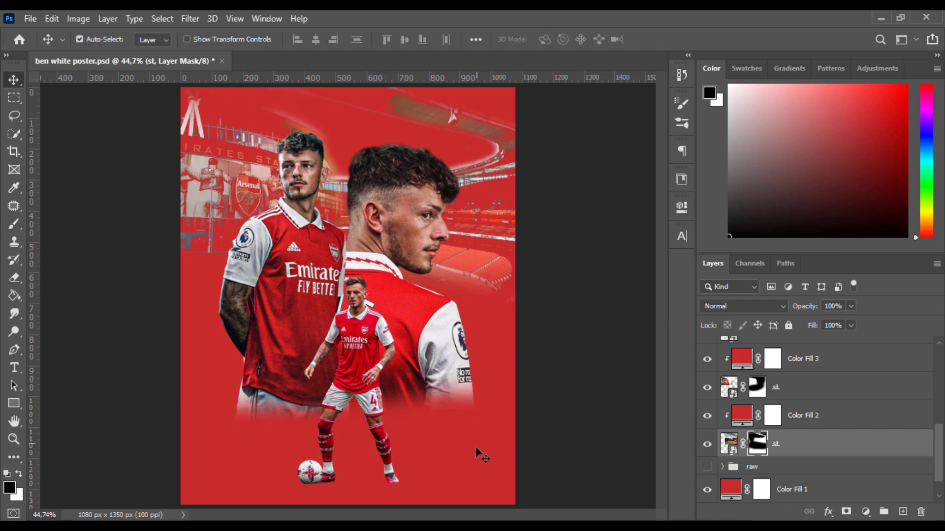
Step: Change the Color Fill 1 background to a slightly darker red
{"action": "left_click_drag", "start_coordinate": [939, 460], "coordinate": [940, 471]}
{"action": "double_click", "coordinate": [730, 460]}
{"action": "mouse_move", "coordinate": [709, 177]}
{"action": "left_mouse_down"}
{"action": "mouse_move", "coordinate": [717, 169]}
{"action": "mouse_move", "coordinate": [717, 184]}
{"action": "left_mouse_up"}
{"action": "key", "text": "Return"}
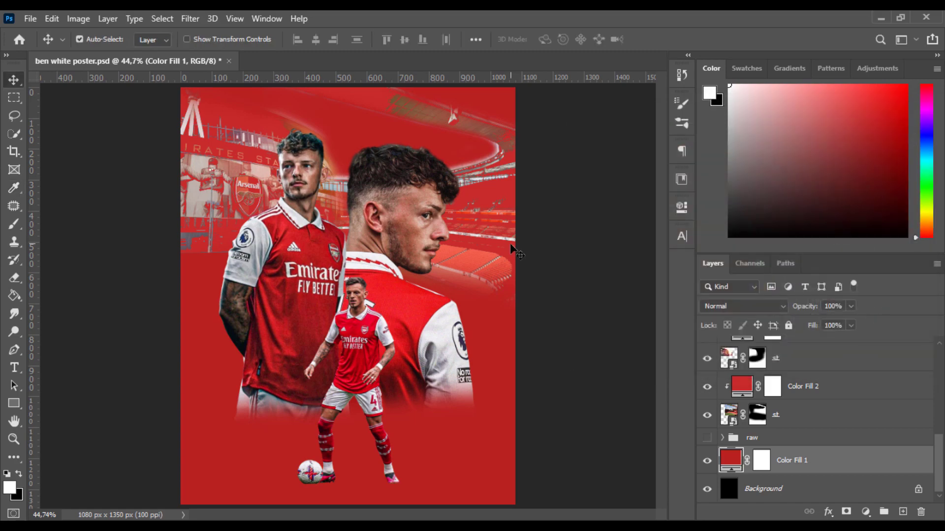
Step: Edit b copy 4's Camera Raw filter, setting Reds saturation to +70 and shifting the Reds hue slightly positive
{"action": "left_click", "coordinate": [406, 360]}
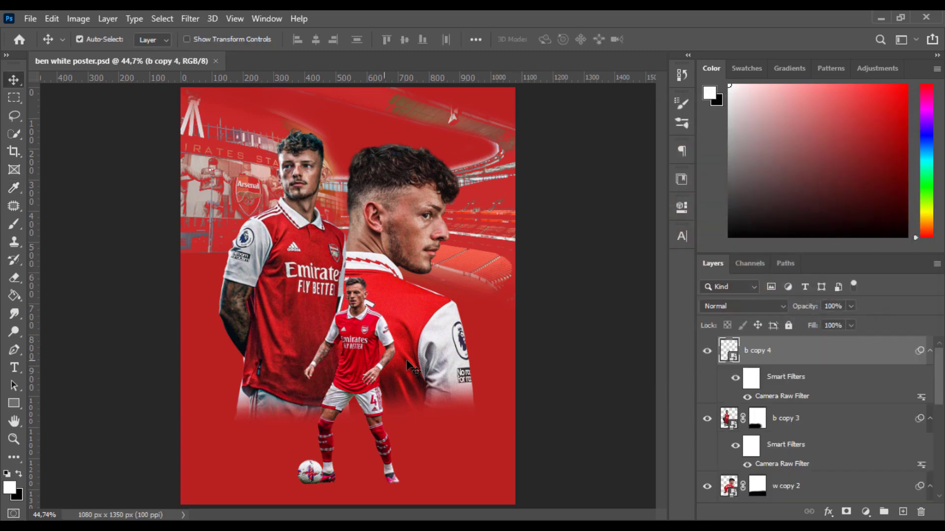
{"action": "double_click", "coordinate": [782, 396]}
{"action": "scroll", "coordinate": [846, 338], "scroll_direction": "down", "scroll_amount": 1}
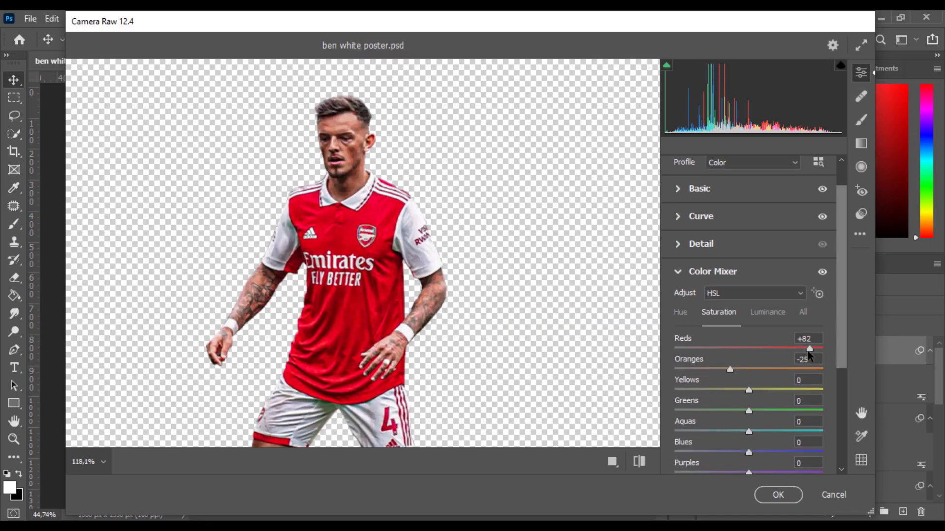
{"action": "left_click_drag", "start_coordinate": [809, 349], "coordinate": [800, 349]}
{"action": "key", "text": "Return"}
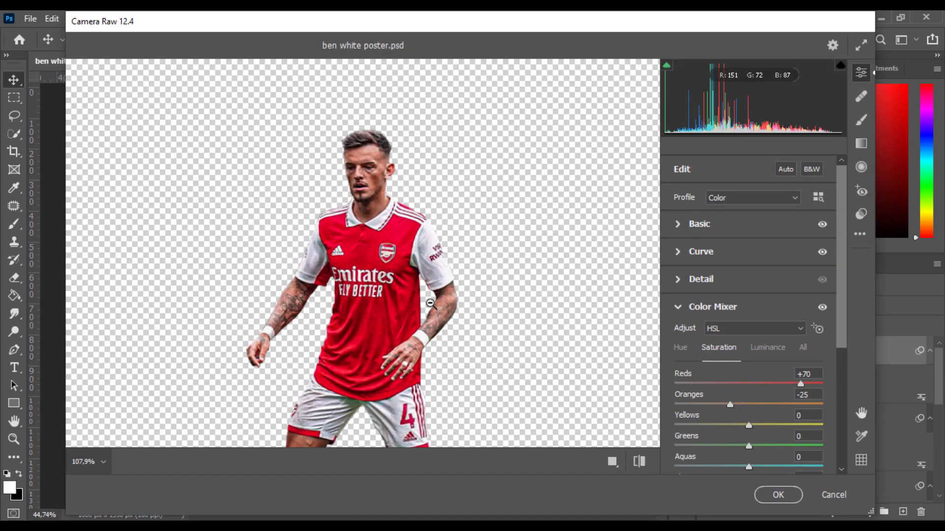
{"action": "left_click", "coordinate": [681, 348]}
{"action": "left_click_drag", "start_coordinate": [748, 386], "coordinate": [756, 386]}
{"action": "left_click", "coordinate": [770, 495]}
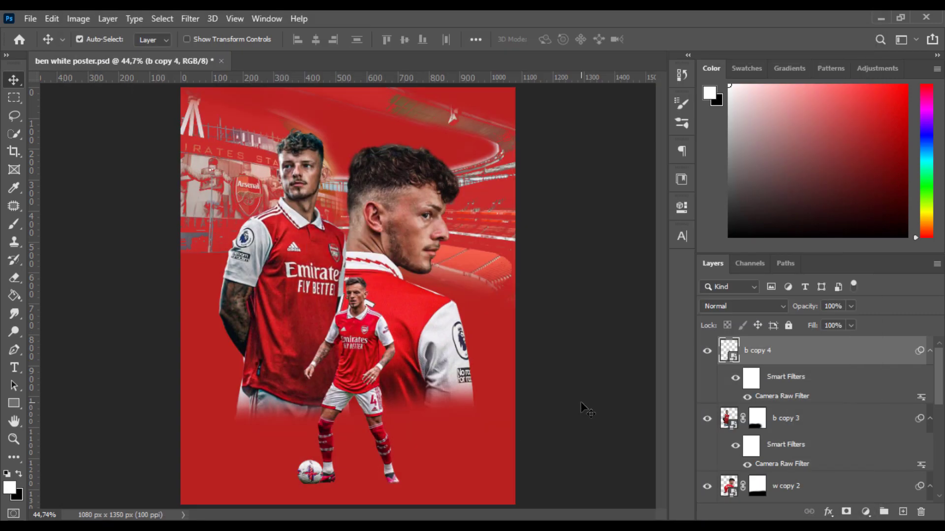
Step: Create a new layer above b copy 4 and name it shadow
{"action": "left_click", "coordinate": [903, 513]}
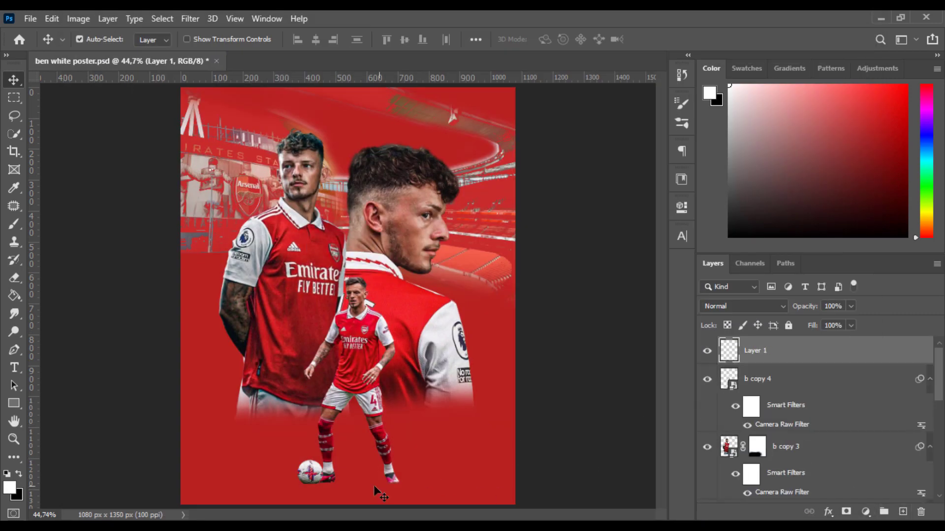
{"action": "key", "text": "z"}
{"action": "left_click_drag", "start_coordinate": [376, 493], "coordinate": [433, 437]}
{"action": "type", "text": "shadow"}
{"action": "key", "text": "Return"}
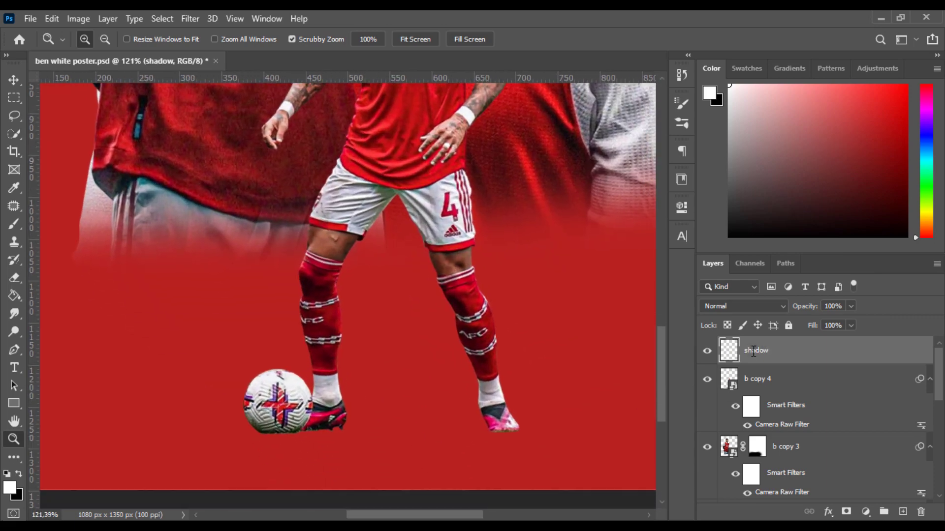
Step: Paint a black shadow under the ball and adjacent boot with a flattened 120 px soft round brush at 50% flow
{"action": "left_click", "coordinate": [14, 224]}
{"action": "right_click", "coordinate": [475, 353]}
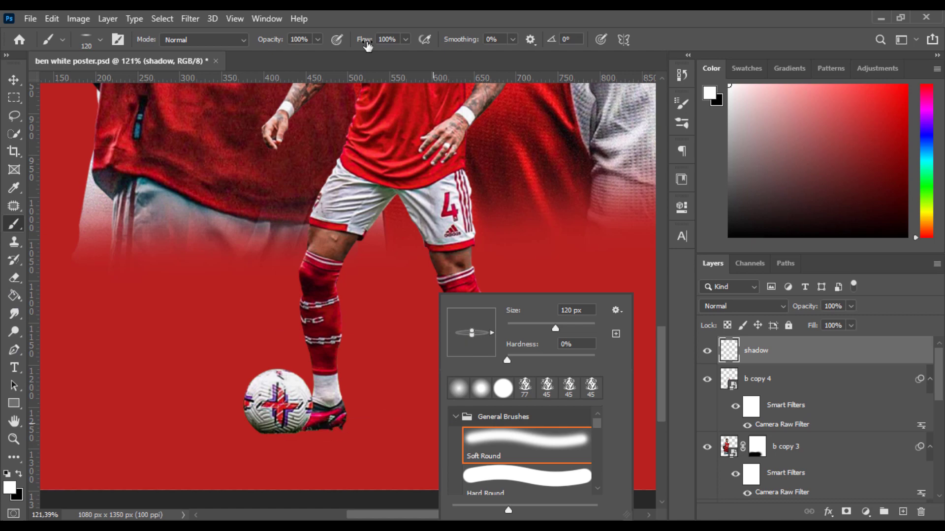
{"action": "left_click", "coordinate": [386, 39]}
{"action": "type", "text": "50"}
{"action": "key", "text": "Return"}
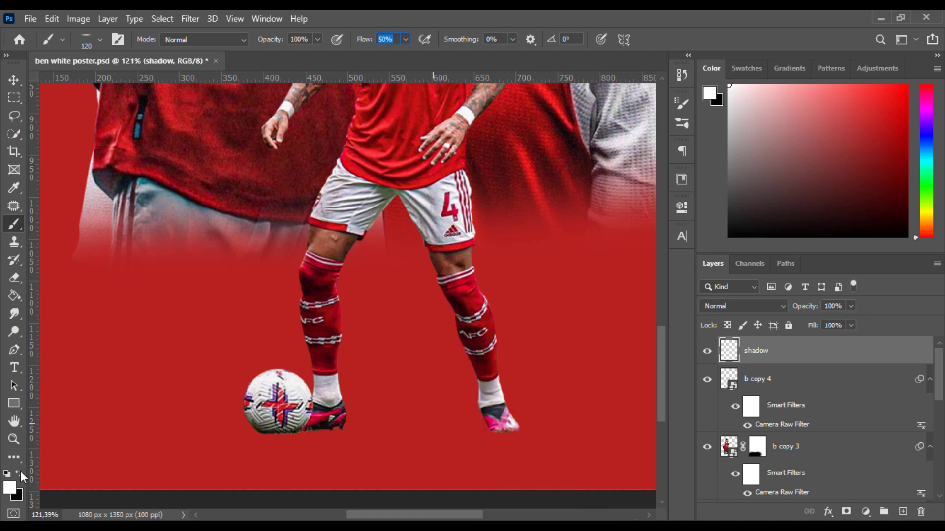
{"action": "left_click", "coordinate": [20, 473]}
{"action": "mouse_move", "coordinate": [216, 436]}
{"action": "left_mouse_down"}
{"action": "mouse_move", "coordinate": [354, 433]}
{"action": "mouse_move", "coordinate": [295, 433]}
{"action": "left_mouse_up"}
Step: Paint a matching flat shadow under the small player's other boot with a brush of about 101 px, undoing the misplaced stroke
{"action": "right_click", "coordinate": [497, 439], "text": "alt"}
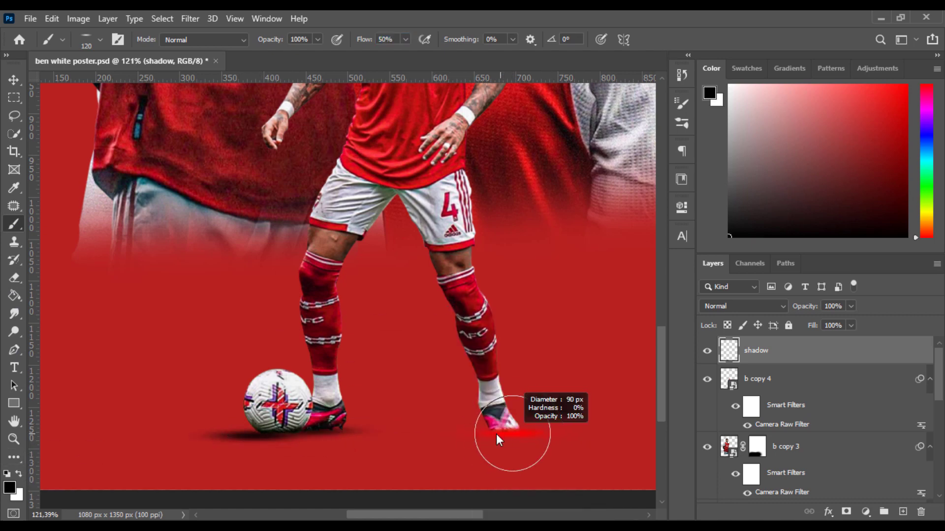
{"action": "left_click", "coordinate": [502, 434]}
{"action": "key", "text": "ctrl+z"}
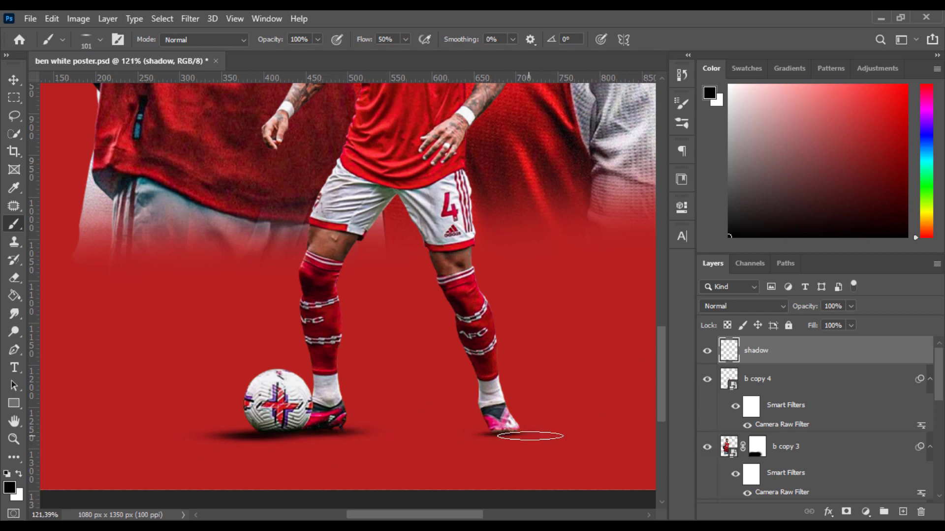
{"action": "mouse_move", "coordinate": [778, 356]}
{"action": "left_mouse_down"}
{"action": "mouse_move", "coordinate": [776, 423]}
{"action": "mouse_move", "coordinate": [771, 362]}
{"action": "left_mouse_up"}
Step: Refine the shadow under the boot away from the ball with a brush of about 50 px and save the document
{"action": "key", "text": "ctrl+0"}
{"action": "key", "text": "z"}
{"action": "left_click_drag", "start_coordinate": [402, 485], "coordinate": [471, 483]}
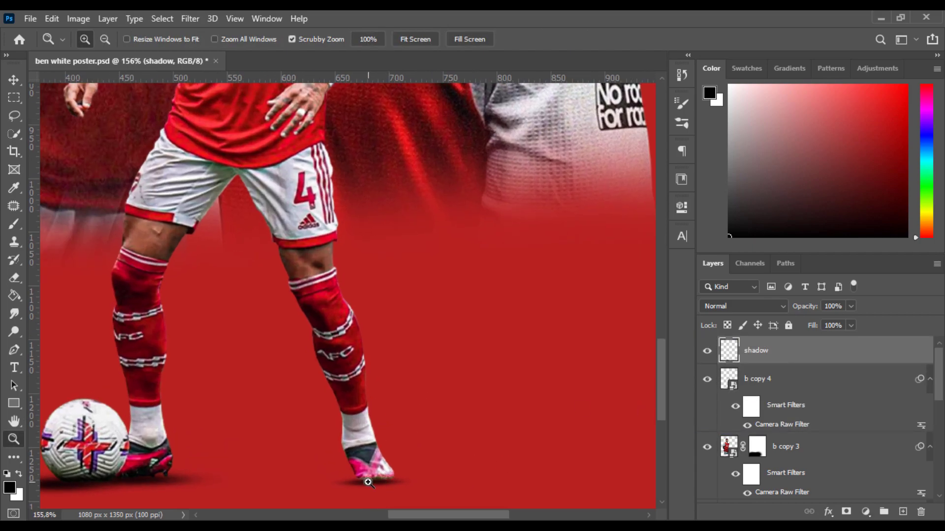
{"action": "key", "text": "b"}
{"action": "right_click", "coordinate": [358, 480], "text": "alt"}
{"action": "right_click", "coordinate": [368, 484], "text": "alt"}
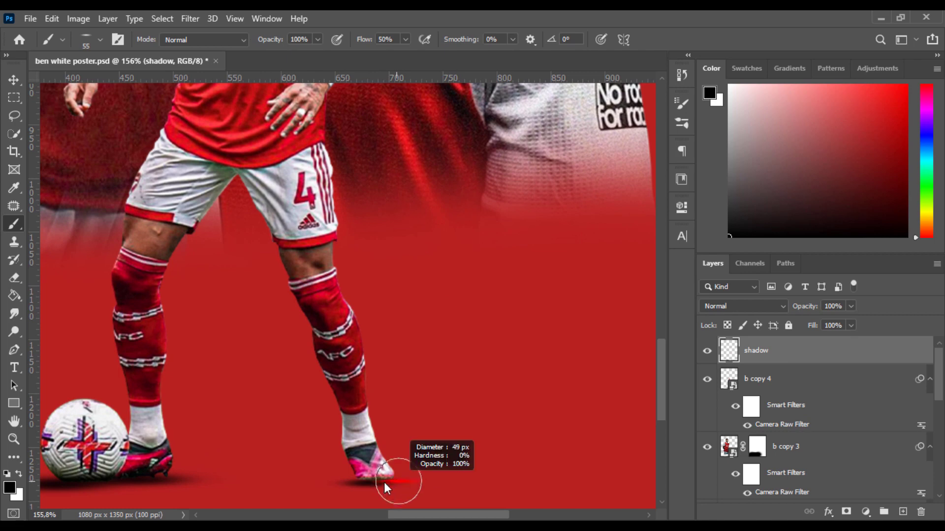
{"action": "key", "text": "ctrl+0"}
{"action": "key", "text": "ctrl+s"}
{"action": "key", "text": "v"}
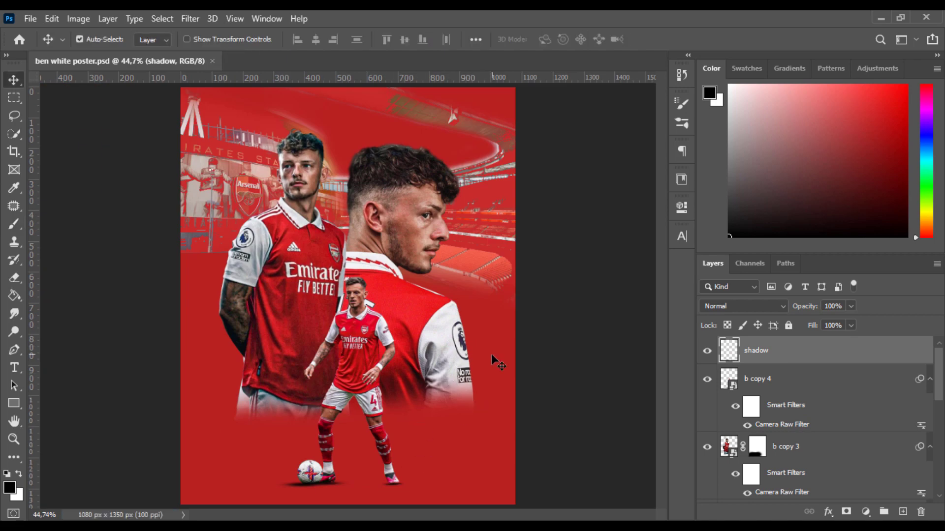
Step: Erase the remaining roof traces on the lower st layer's mask with a soft 107 px black brush and save the document
{"action": "scroll", "coordinate": [744, 423], "scroll_direction": "down", "scroll_amount": 5}
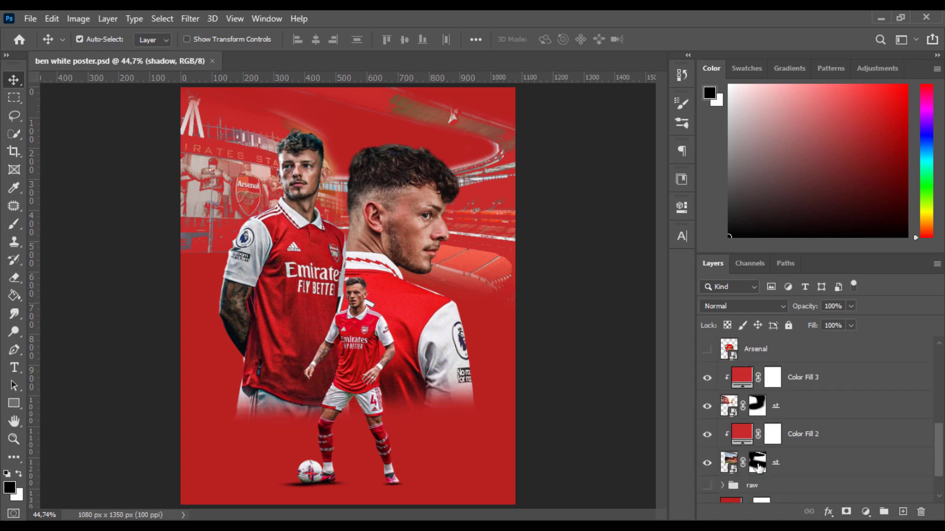
{"action": "left_click", "coordinate": [757, 463]}
{"action": "key", "text": "b"}
{"action": "right_click", "coordinate": [522, 289]}
{"action": "right_click", "coordinate": [344, 90], "text": "alt"}
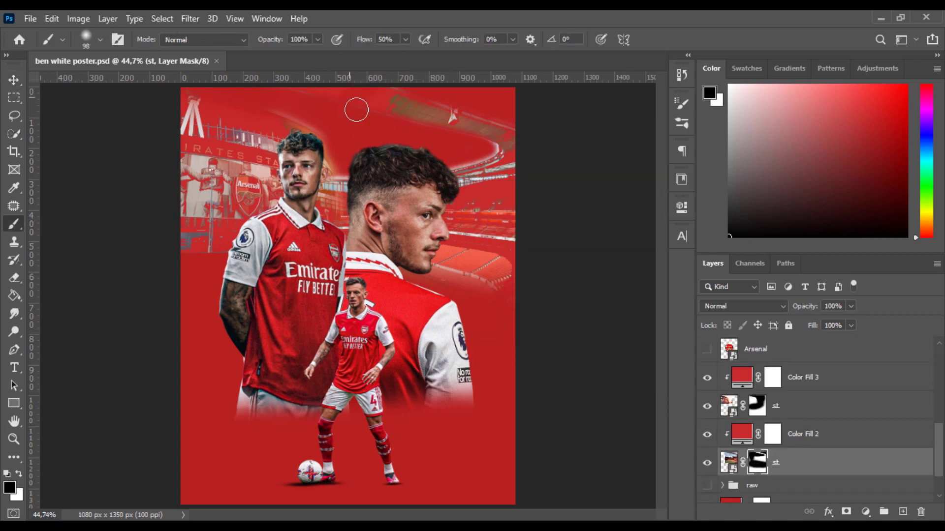
{"action": "mouse_move", "coordinate": [356, 110]}
{"action": "left_mouse_down"}
{"action": "mouse_move", "coordinate": [375, 107]}
{"action": "mouse_move", "coordinate": [356, 91]}
{"action": "mouse_move", "coordinate": [528, 104]}
{"action": "mouse_move", "coordinate": [377, 109]}
{"action": "mouse_move", "coordinate": [509, 120]}
{"action": "mouse_move", "coordinate": [393, 109]}
{"action": "left_mouse_up"}
{"action": "right_click", "coordinate": [376, 108], "text": "alt"}
{"action": "right_click", "coordinate": [458, 148], "text": "alt"}
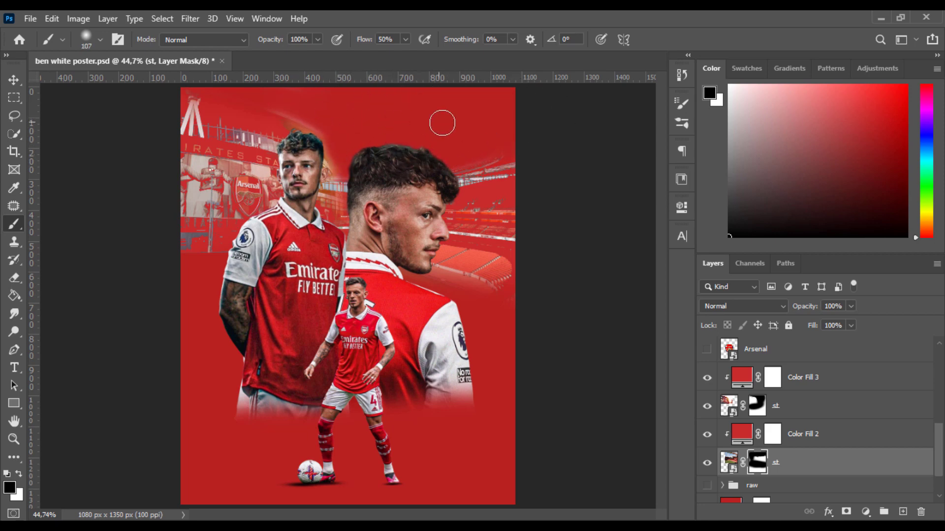
{"action": "key", "text": "ctrl+s"}
{"action": "key", "text": "v"}
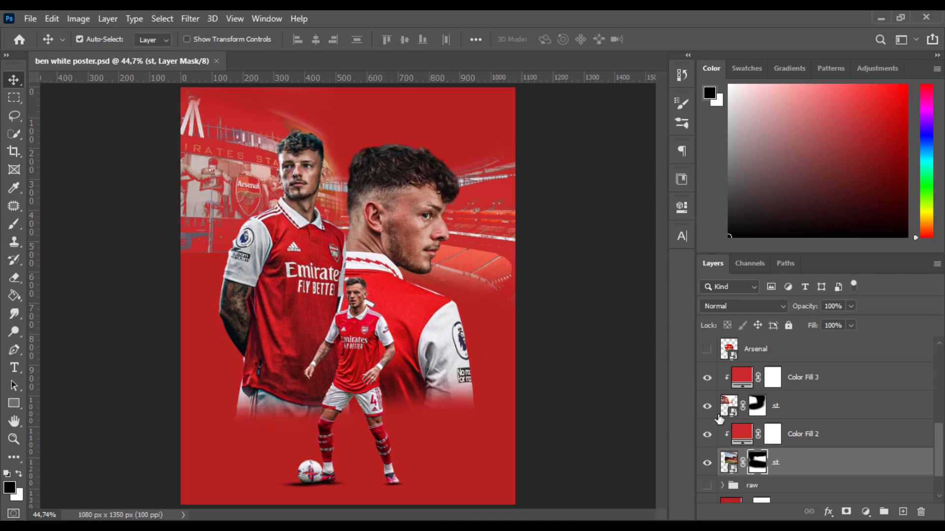
Step: Fade the lower edge of the stadium exterior photo on the upper st layer's mask with a 285 px brush and save
{"action": "left_click", "coordinate": [757, 406]}
{"action": "key", "text": "b"}
{"action": "key", "text": "ctrl+s"}
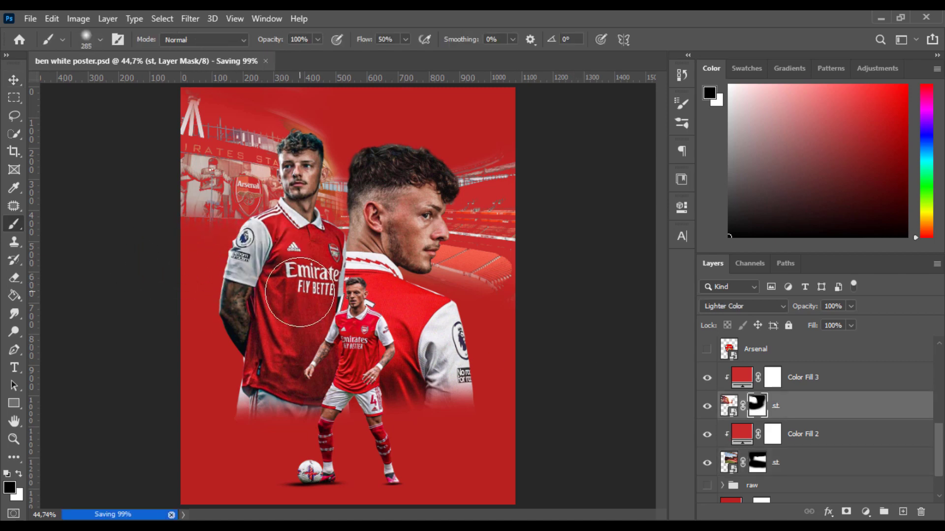
{"action": "key", "text": "v"}
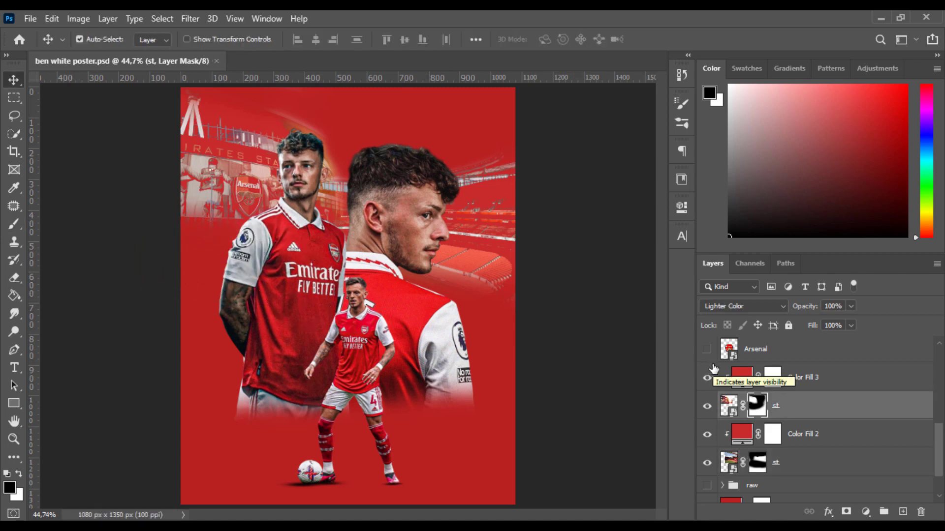
Step: Erase the stadium exterior photo's edge above the standing player's head on the upper st layer's mask with a 285 px brush
{"action": "key", "text": "b"}
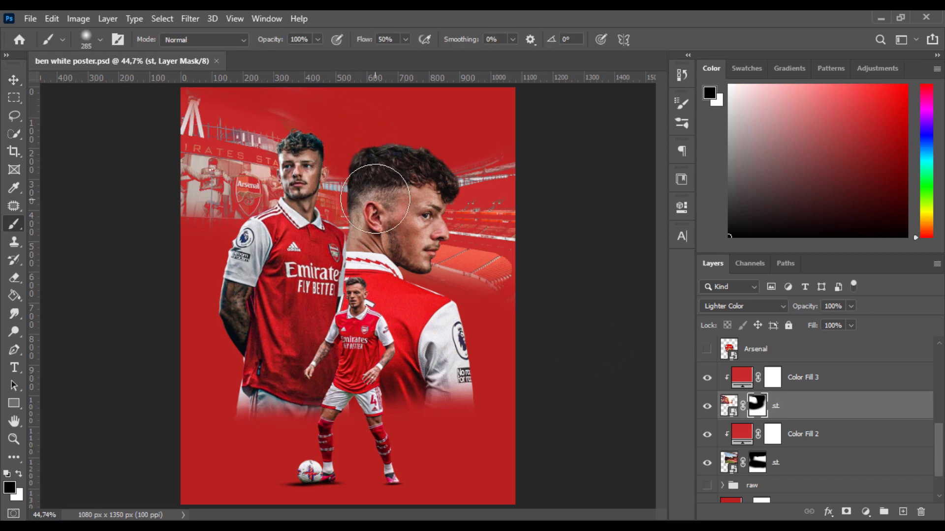
{"action": "mouse_move", "coordinate": [312, 123]}
{"action": "left_mouse_down"}
{"action": "mouse_move", "coordinate": [256, 90]}
{"action": "mouse_move", "coordinate": [357, 130]}
{"action": "left_mouse_up"}
{"action": "key", "text": "v"}
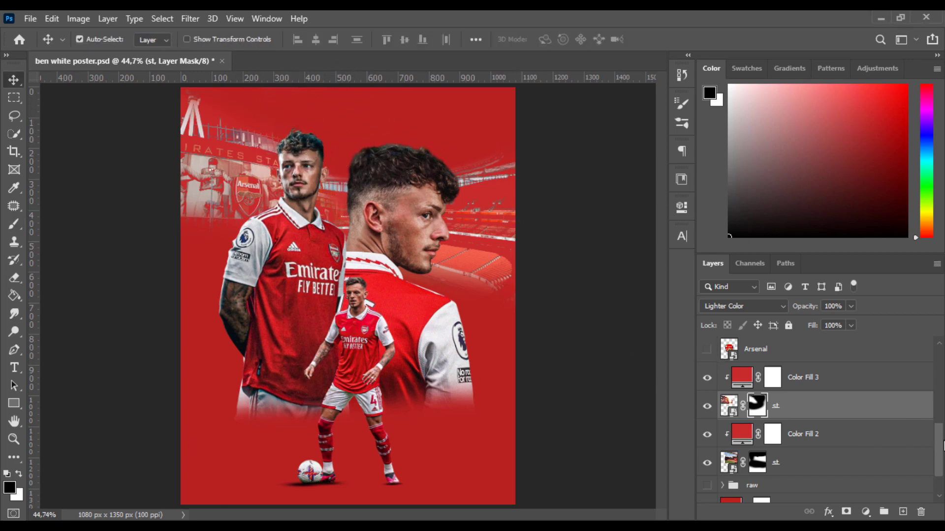
Step: Show the hidden Arsenal layer, shrink the crest to about 13.95% and place it in the poster's upper-right corner behind the large portrait
{"action": "left_click_drag", "start_coordinate": [940, 441], "coordinate": [940, 411]}
{"action": "left_click", "coordinate": [755, 439]}
{"action": "left_click", "coordinate": [706, 440]}
{"action": "key", "text": "ctrl+t"}
{"action": "left_click_drag", "start_coordinate": [433, 240], "coordinate": [388, 240]}
{"action": "left_click_drag", "start_coordinate": [362, 234], "coordinate": [480, 168]}
{"action": "key", "text": "Return"}
{"action": "key", "text": "ctrl+a"}
{"action": "left_click", "coordinate": [315, 39]}
{"action": "key", "text": "ctrl+d"}
{"action": "key", "text": "ctrl+t"}
{"action": "mouse_move", "coordinate": [449, 141]}
{"action": "left_mouse_down"}
{"action": "mouse_move", "coordinate": [415, 133]}
{"action": "mouse_move", "coordinate": [456, 143]}
{"action": "left_mouse_up"}
{"action": "key", "text": "Return"}
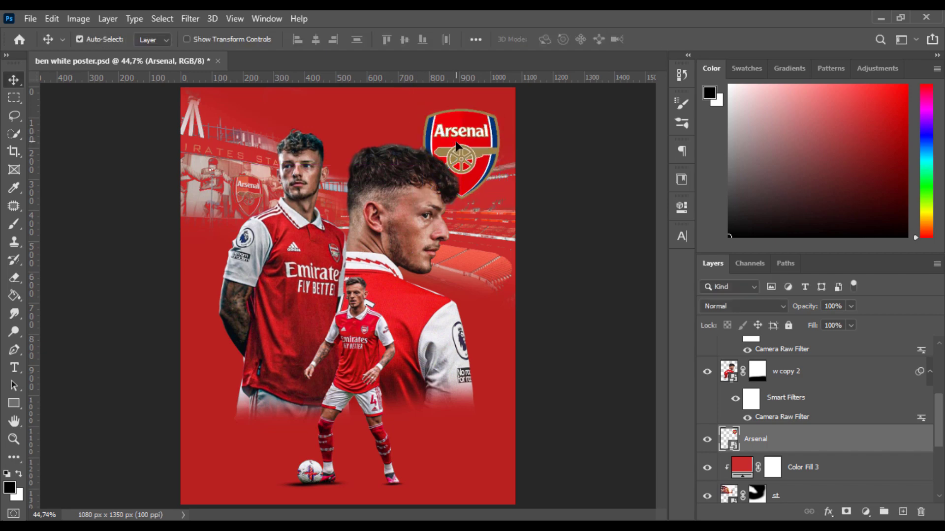
Step: Add a Gradient Map clipped to the Arsenal crest and apply a black-to-red gradient preset
{"action": "left_click", "coordinate": [865, 512]}
{"action": "left_click", "coordinate": [866, 489]}
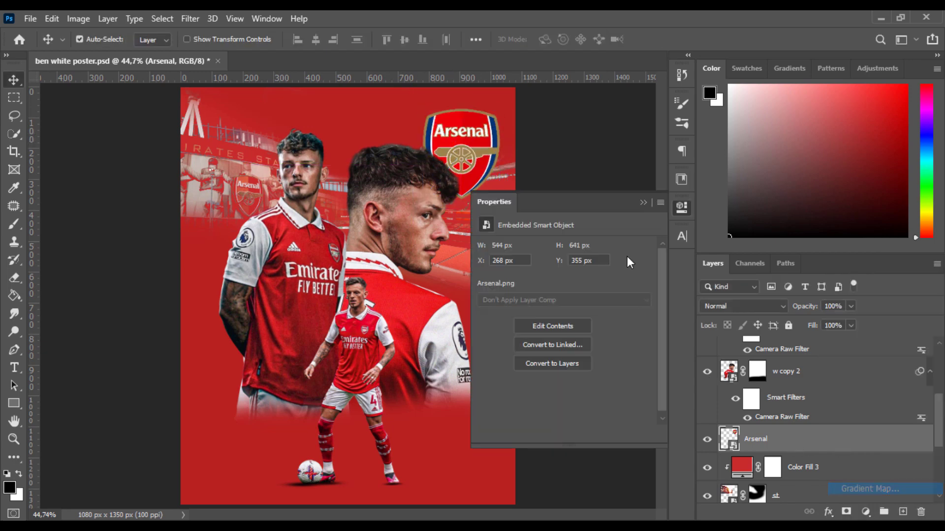
{"action": "left_click", "coordinate": [564, 433]}
{"action": "left_click", "coordinate": [559, 252]}
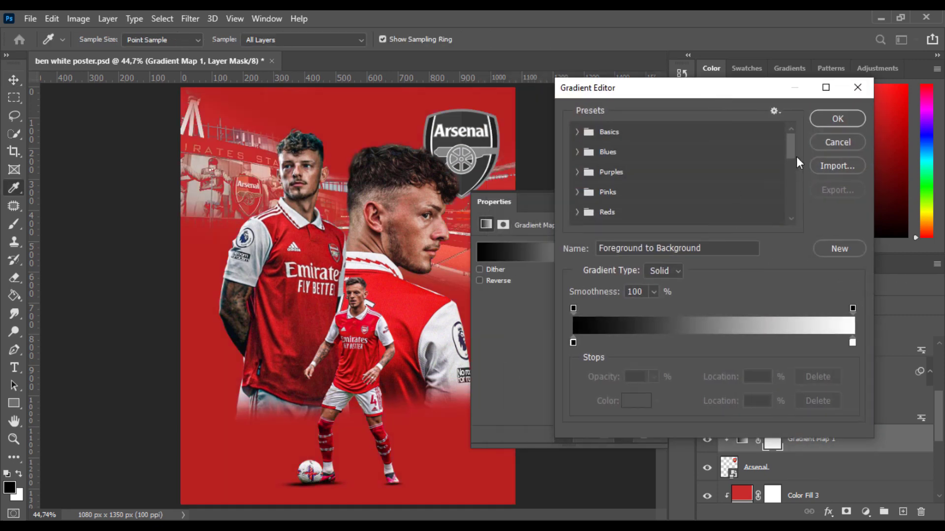
{"action": "scroll", "coordinate": [614, 173], "scroll_direction": "down", "scroll_amount": 5}
{"action": "left_click", "coordinate": [625, 133]}
{"action": "left_click", "coordinate": [603, 132]}
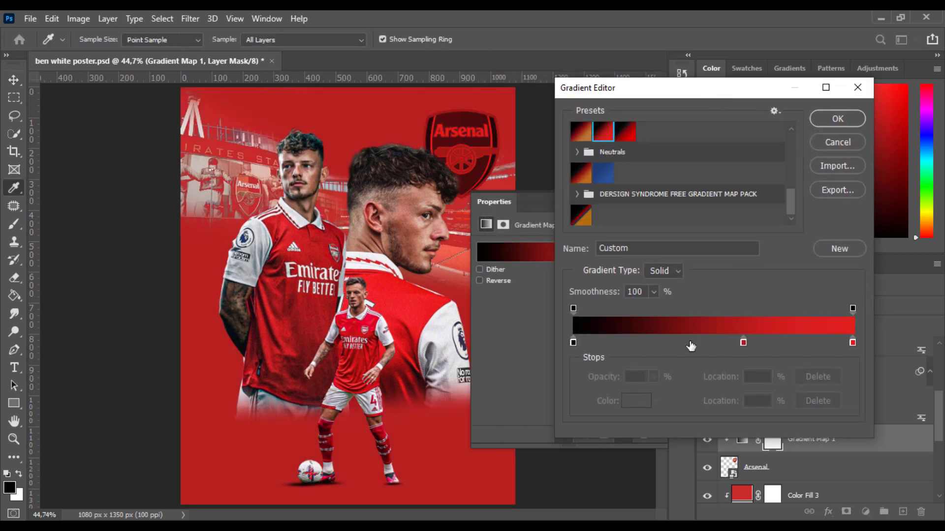
Step: Shift the crest gradient's middle stop toward the dark end and recolour it muted brown (#5b4f42)
{"action": "mouse_move", "coordinate": [743, 343]}
{"action": "left_mouse_down"}
{"action": "mouse_move", "coordinate": [755, 345]}
{"action": "mouse_move", "coordinate": [730, 344]}
{"action": "left_mouse_up"}
{"action": "double_click", "coordinate": [730, 343]}
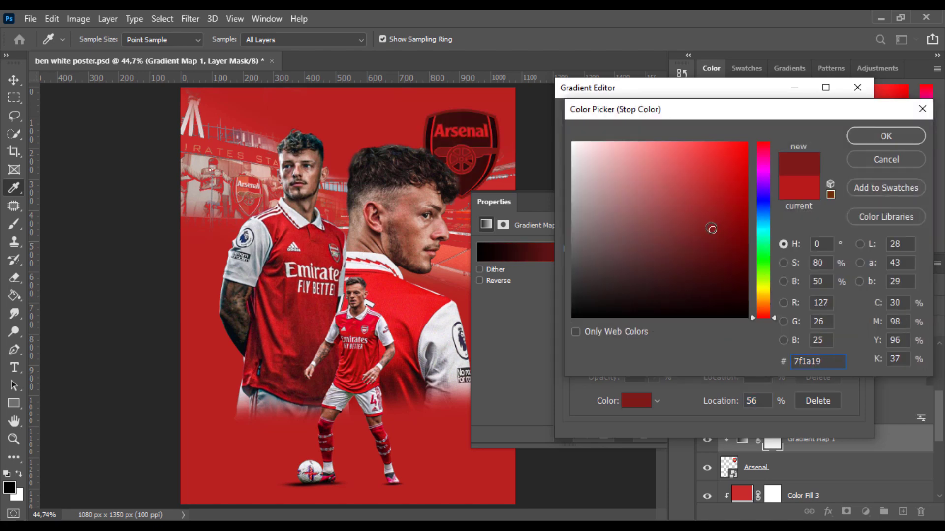
{"action": "left_click", "coordinate": [757, 290]}
{"action": "mouse_move", "coordinate": [729, 172]}
{"action": "left_mouse_down"}
{"action": "mouse_move", "coordinate": [730, 201]}
{"action": "mouse_move", "coordinate": [617, 255]}
{"action": "left_mouse_up"}
{"action": "key", "text": "Return"}
{"action": "double_click", "coordinate": [754, 343]}
{"action": "mouse_move", "coordinate": [731, 342]}
{"action": "left_mouse_down"}
{"action": "mouse_move", "coordinate": [753, 342]}
{"action": "mouse_move", "coordinate": [717, 343]}
{"action": "left_mouse_up"}
{"action": "left_click", "coordinate": [763, 304]}
{"action": "left_click", "coordinate": [885, 136]}
Step: Recolour the crest gradient's bright stop red, reposition the stops with the brown one at 60%, and apply the gradient
{"action": "left_click", "coordinate": [851, 343]}
{"action": "left_click", "coordinate": [640, 400]}
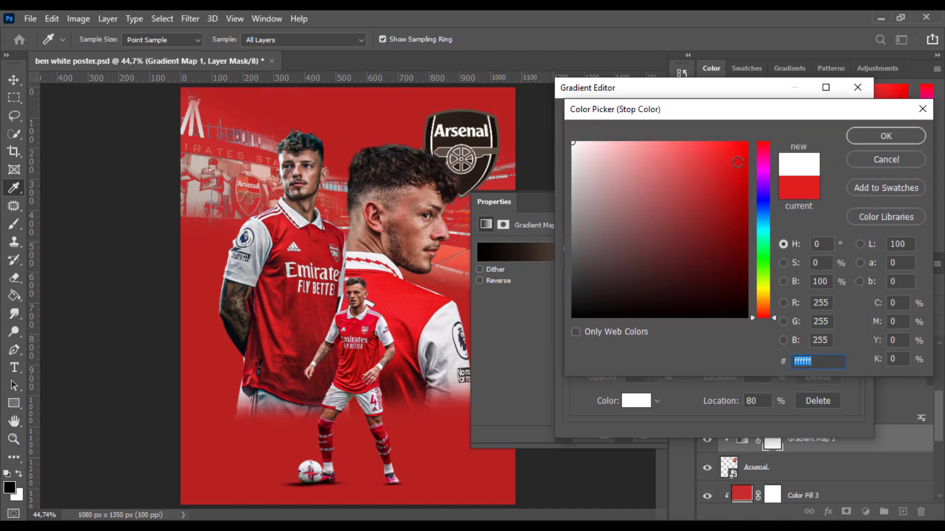
{"action": "left_click_drag", "start_coordinate": [737, 163], "coordinate": [723, 192]}
{"action": "left_click", "coordinate": [884, 136]}
{"action": "left_click_drag", "start_coordinate": [717, 342], "coordinate": [692, 342]}
{"action": "left_click_drag", "start_coordinate": [798, 343], "coordinate": [769, 343]}
{"action": "left_click_drag", "start_coordinate": [692, 343], "coordinate": [741, 344]}
{"action": "key", "text": "Return"}
{"action": "left_click", "coordinate": [682, 208]}
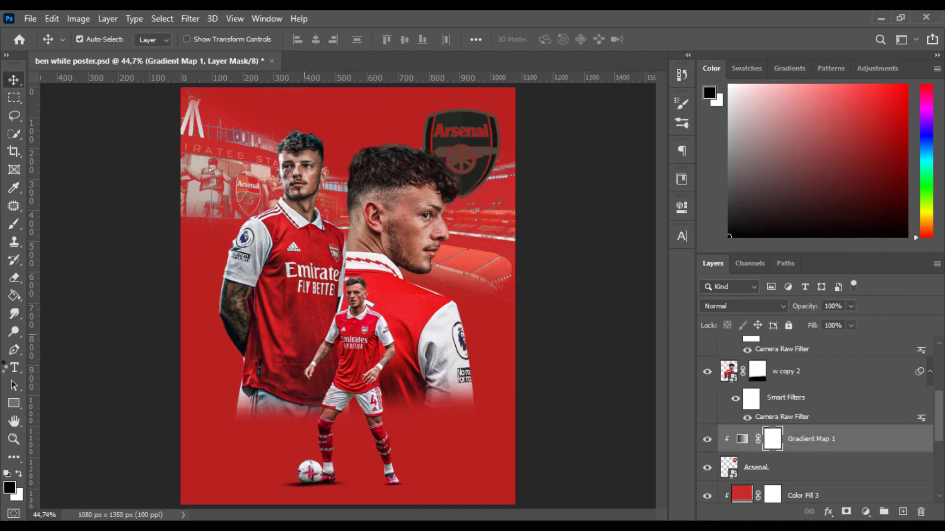
Step: Add a text layer with the number 4 beside the standing player and set its size to 100 pt
{"action": "key", "text": "t"}
{"action": "left_click", "coordinate": [192, 247]}
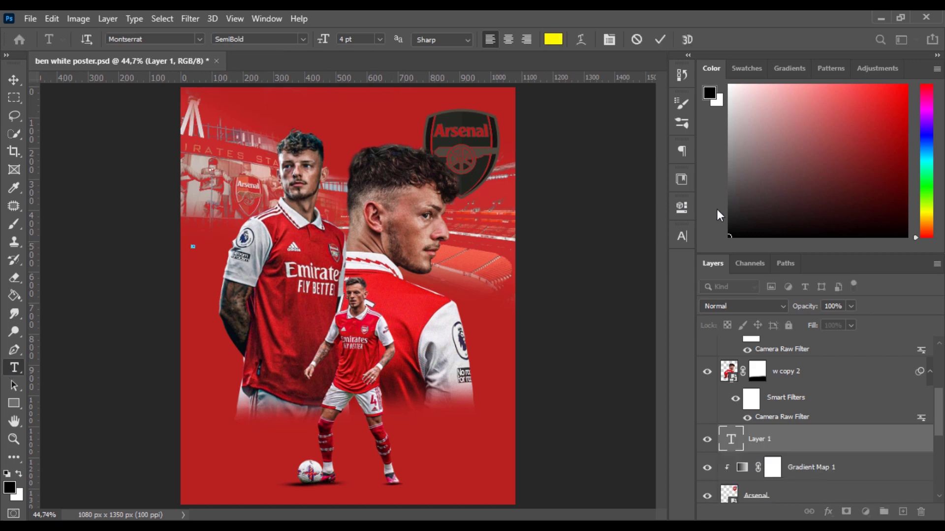
{"action": "left_click", "coordinate": [682, 236]}
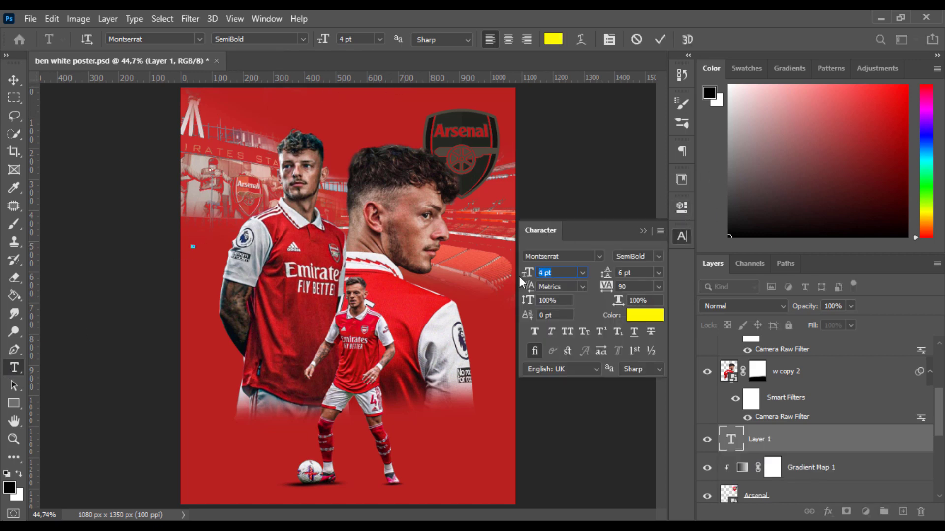
{"action": "type", "text": "50"}
{"action": "key", "text": "Return"}
{"action": "left_click_drag", "start_coordinate": [566, 273], "coordinate": [507, 273]}
{"action": "type", "text": "100"}
{"action": "key", "text": "Return"}
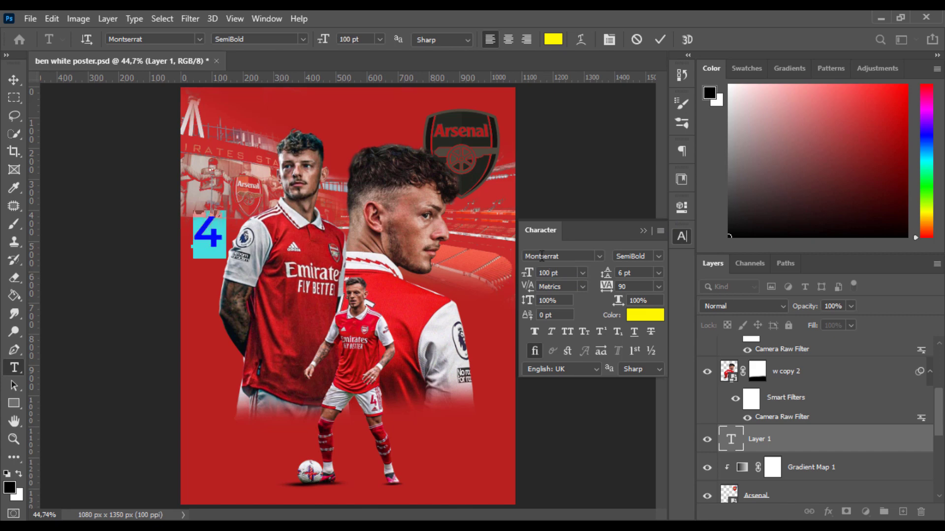
Step: Set the number 4 in the Freshman font and enlarge it to 293 pt
{"action": "left_click", "coordinate": [598, 255]}
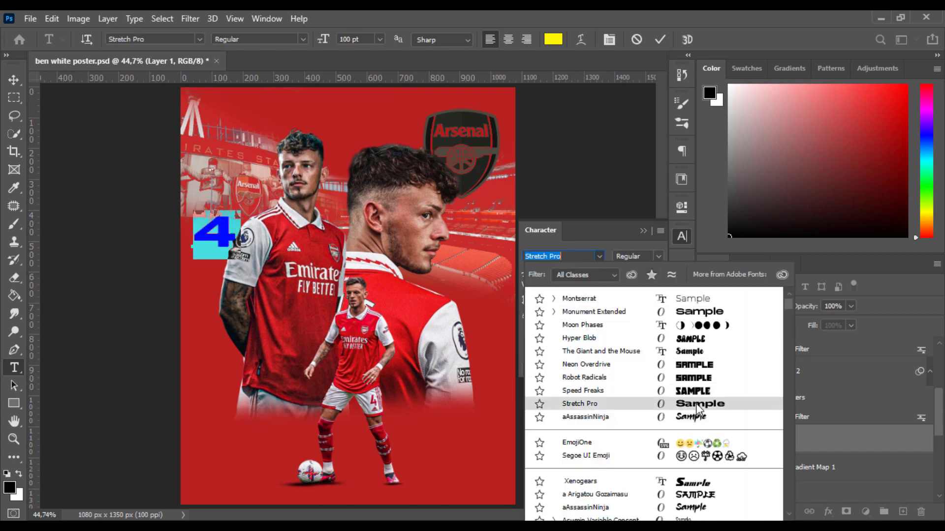
{"action": "type", "text": "fre"}
{"action": "key", "text": "BackSpace"}
{"action": "key", "text": "BackSpace"}
{"action": "type", "text": "res"}
{"action": "left_click", "coordinate": [574, 295]}
{"action": "left_click_drag", "start_coordinate": [527, 273], "coordinate": [654, 289]}
{"action": "left_click", "coordinate": [660, 39]}
Step: Colour the number 4 dark red (#821616) after sampling tones from the poster
{"action": "left_click", "coordinate": [553, 39]}
{"action": "left_click", "coordinate": [473, 122]}
{"action": "left_click", "coordinate": [586, 189]}
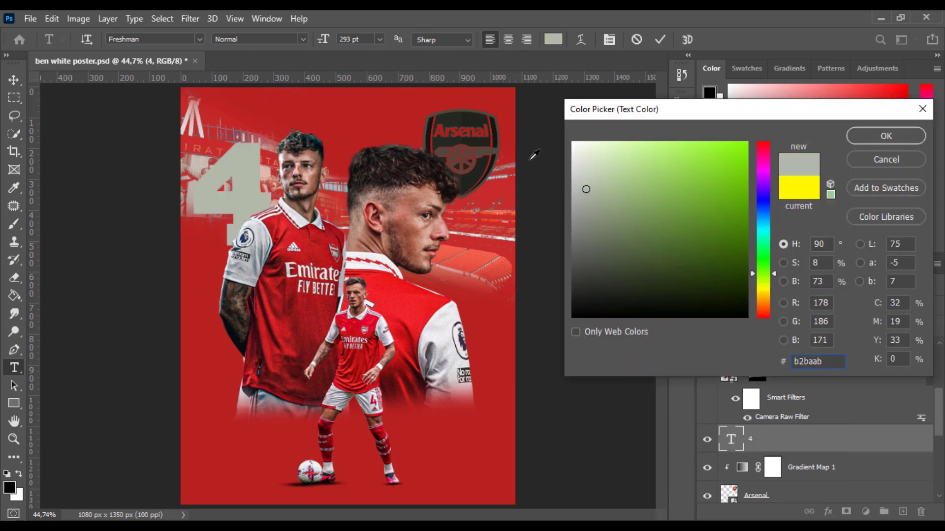
{"action": "left_click_drag", "start_coordinate": [530, 160], "coordinate": [578, 141]}
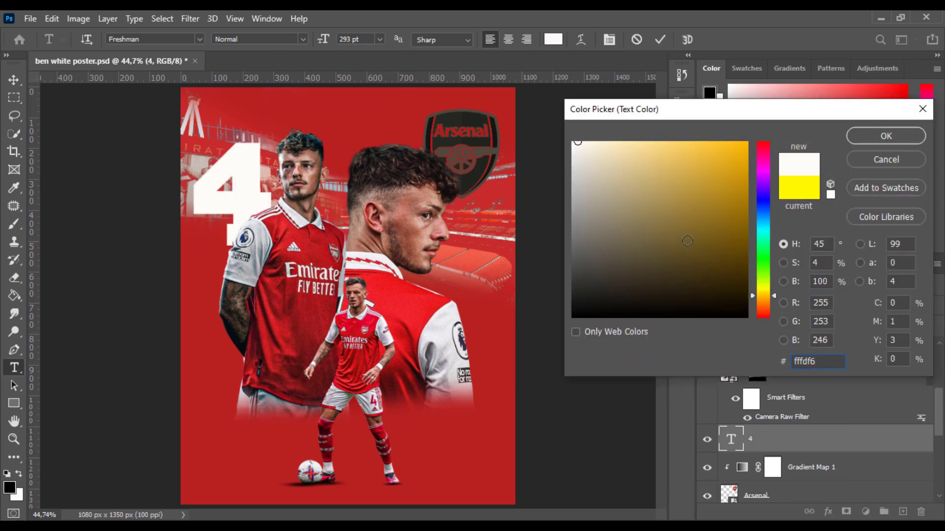
{"action": "left_click", "coordinate": [494, 327]}
{"action": "left_click_drag", "start_coordinate": [716, 188], "coordinate": [717, 230]}
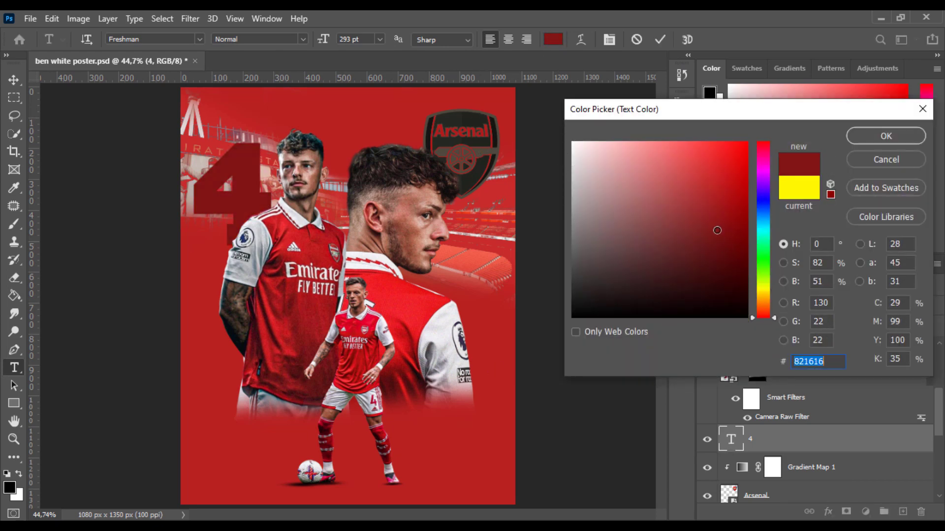
{"action": "left_click", "coordinate": [886, 136]}
Step: Move the number 4 to the poster's lower-left area beside the small player and bring its layer to the top of the stack
{"action": "key", "text": "v"}
{"action": "left_click_drag", "start_coordinate": [237, 197], "coordinate": [225, 421]}
{"action": "scroll", "coordinate": [816, 492], "scroll_direction": "up", "scroll_amount": 2}
{"action": "left_click_drag", "start_coordinate": [816, 495], "coordinate": [807, 338]}
{"action": "left_click_drag", "start_coordinate": [232, 445], "coordinate": [253, 445]}
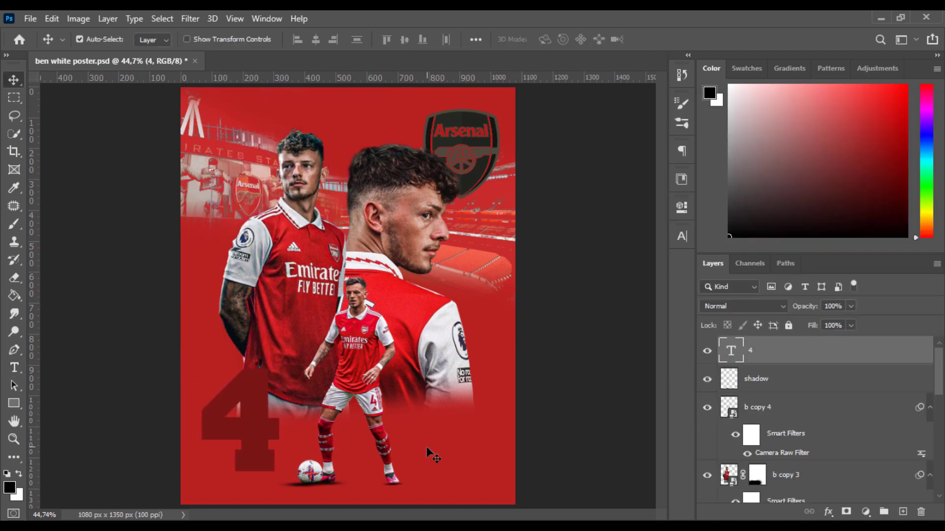
Step: Recolour the number 4 near-black, about #151313
{"action": "key", "text": "t"}
{"action": "left_click", "coordinate": [553, 39]}
{"action": "left_click", "coordinate": [707, 233]}
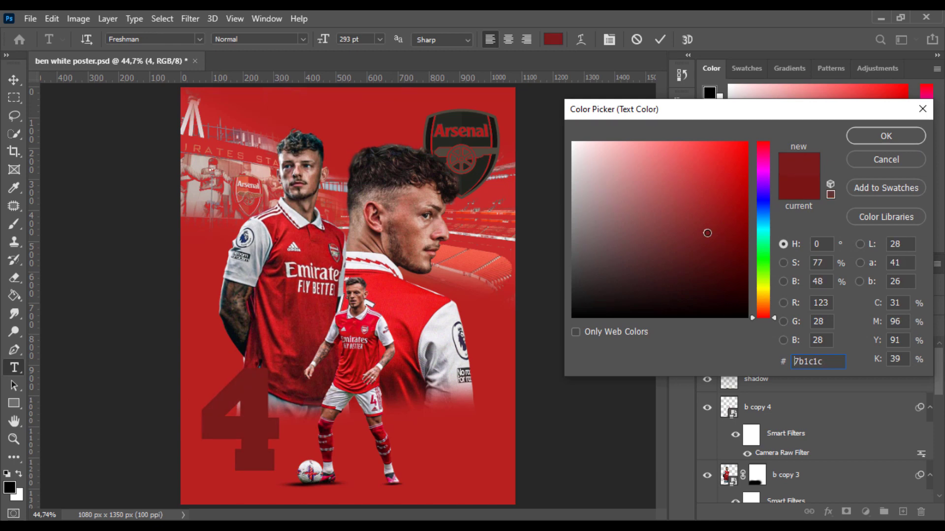
{"action": "left_click_drag", "start_coordinate": [707, 233], "coordinate": [590, 307]}
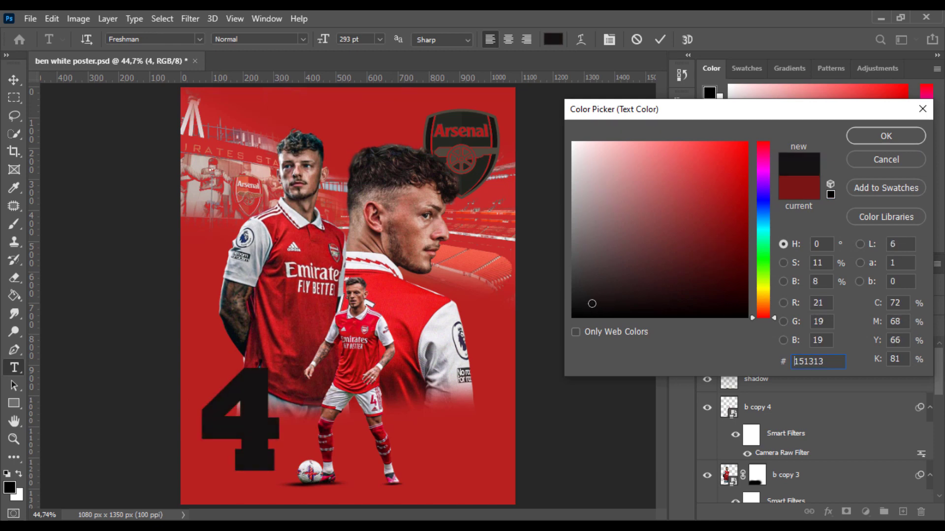
{"action": "left_click", "coordinate": [870, 143]}
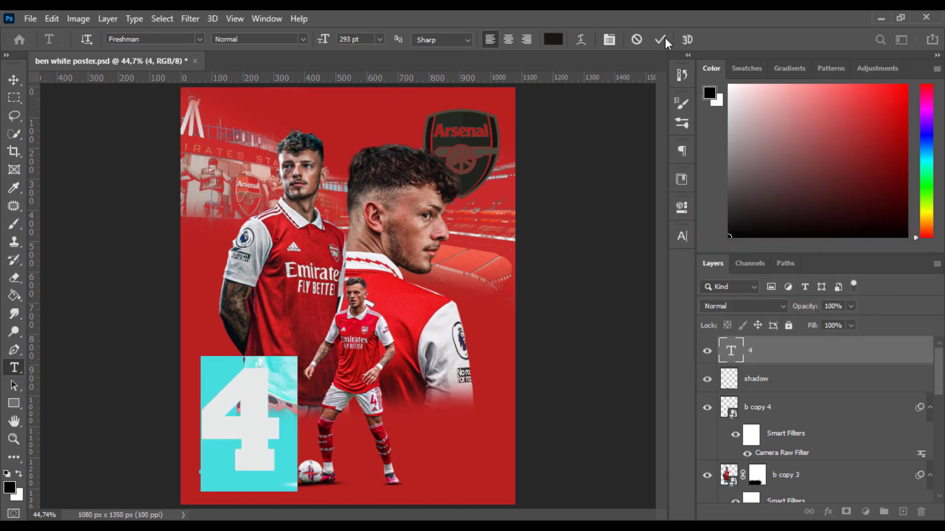
{"action": "key", "text": "ctrl+Return"}
{"action": "key", "text": "v"}
Step: Recolour the stop at 60% in the crest's Gradient Map 1 to a darker charcoal with a redder hue
{"action": "scroll", "coordinate": [817, 419], "scroll_direction": "down", "scroll_amount": 3}
{"action": "scroll", "coordinate": [817, 418], "scroll_direction": "down", "scroll_amount": 1}
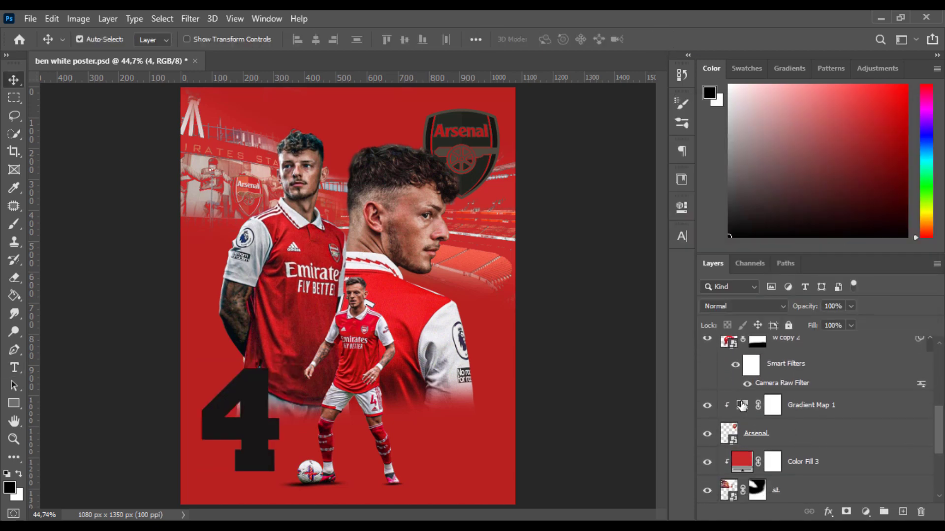
{"action": "double_click", "coordinate": [741, 404]}
{"action": "left_click", "coordinate": [594, 253]}
{"action": "double_click", "coordinate": [740, 344]}
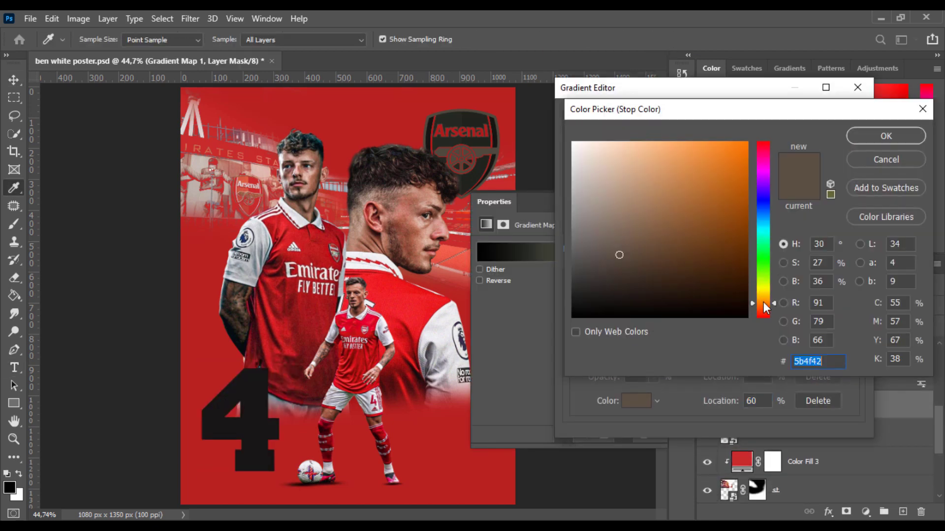
{"action": "left_click_drag", "start_coordinate": [763, 302], "coordinate": [763, 313]}
{"action": "left_click", "coordinate": [610, 274]}
{"action": "left_click", "coordinate": [882, 135]}
{"action": "left_click", "coordinate": [832, 113]}
{"action": "left_click", "coordinate": [645, 201]}
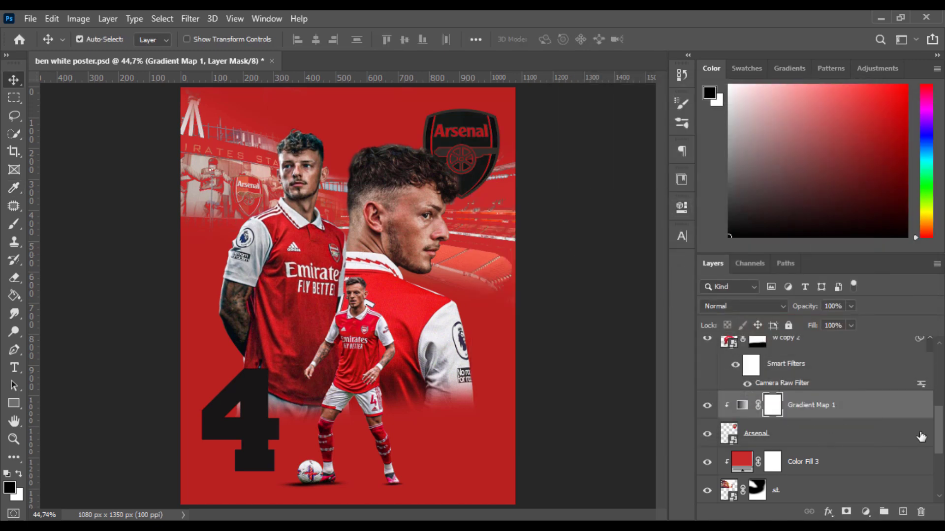
Step: Enlarge the Arsenal crest slightly in the poster's upper-right corner
{"action": "scroll", "coordinate": [886, 404], "scroll_direction": "up", "scroll_amount": 4}
{"action": "left_click", "coordinate": [853, 361]}
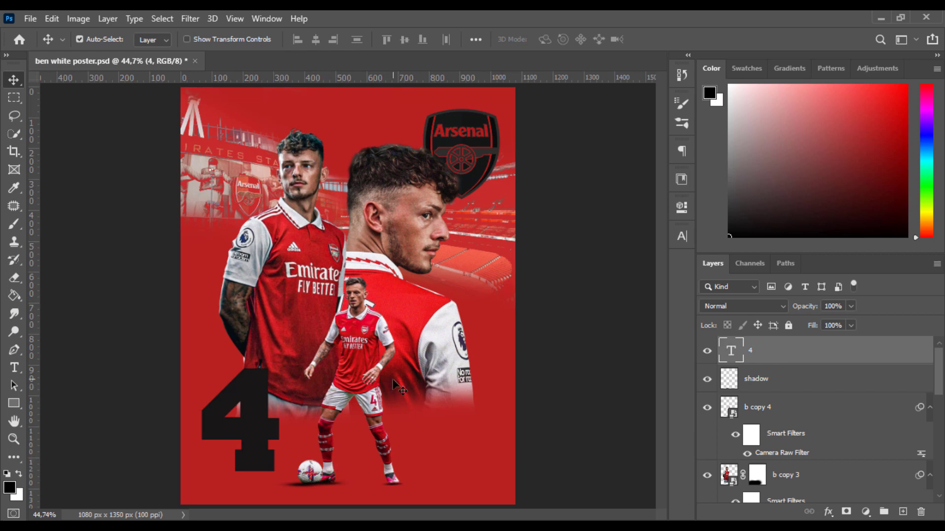
{"action": "left_click", "coordinate": [465, 143]}
{"action": "key", "text": "ctrl+t"}
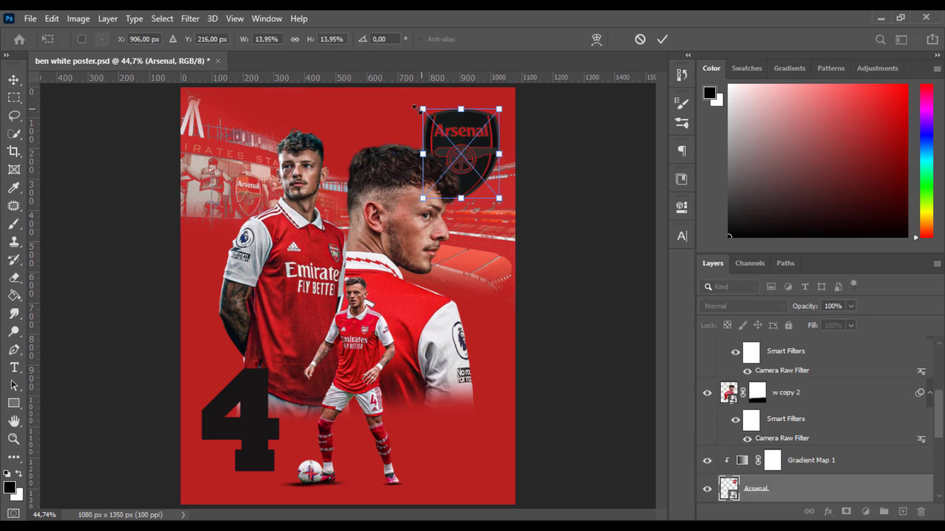
{"action": "key", "text": "Return"}
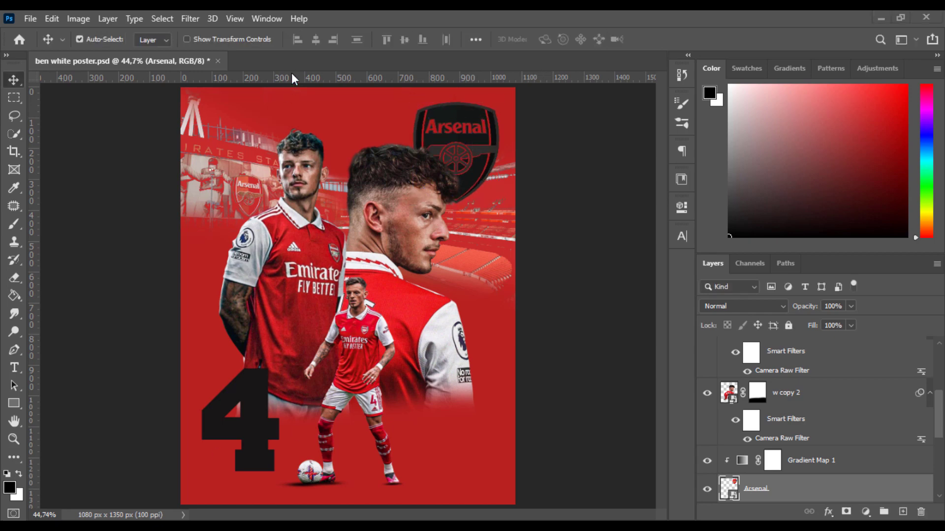
Step: Add the text BEN WHITE at 40 pt in Freshman near the poster's top edge, beside the crest
{"action": "scroll", "coordinate": [836, 381], "scroll_direction": "up", "scroll_amount": 5}
{"action": "key", "text": "t"}
{"action": "left_click", "coordinate": [447, 150]}
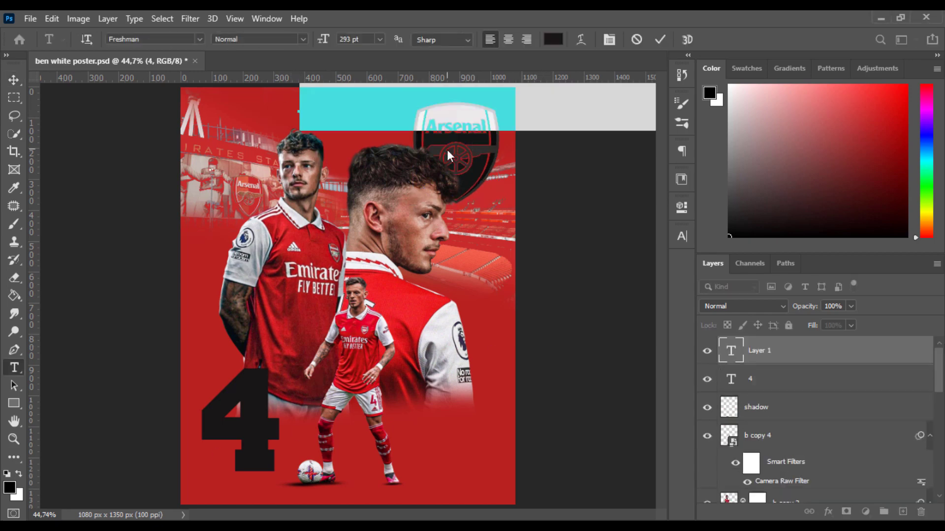
{"action": "left_click", "coordinate": [681, 236]}
{"action": "left_click", "coordinate": [573, 276]}
{"action": "type", "text": "40"}
{"action": "key", "text": "Return"}
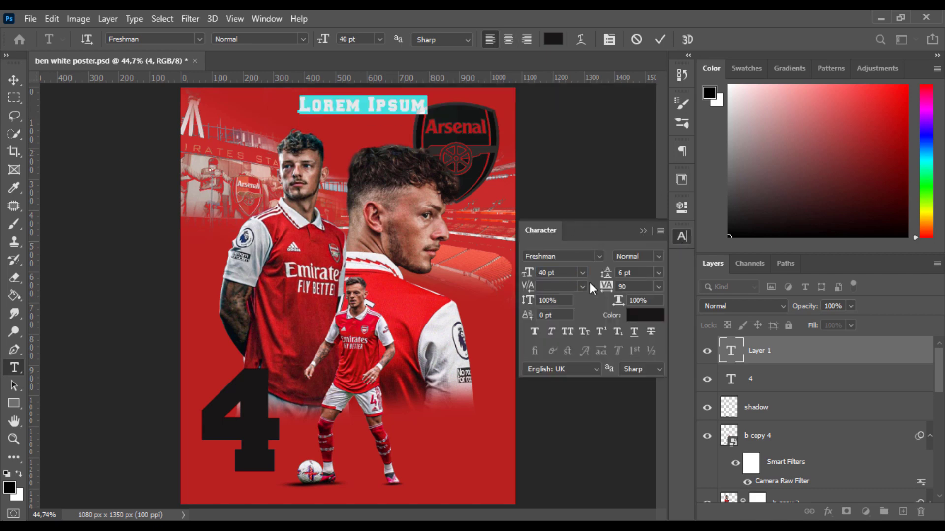
{"action": "left_click", "coordinate": [682, 236]}
{"action": "type", "text": "BEN WHITE"}
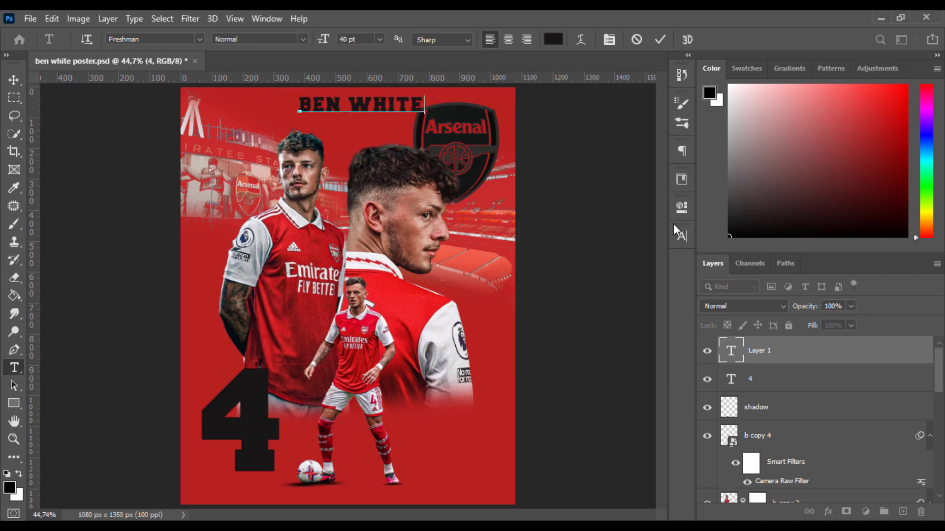
Step: Set the tracking of the BEN WHITE text to 0
{"action": "key", "text": "ctrl+a"}
{"action": "left_click", "coordinate": [682, 236]}
{"action": "left_click", "coordinate": [603, 286]}
{"action": "type", "text": "0"}
{"action": "key", "text": "Return"}
{"action": "left_click", "coordinate": [659, 40]}
Step: Center the BEN WHITE text horizontally on the canvas and nudge it down from the top edge
{"action": "key", "text": "ctrl+a"}
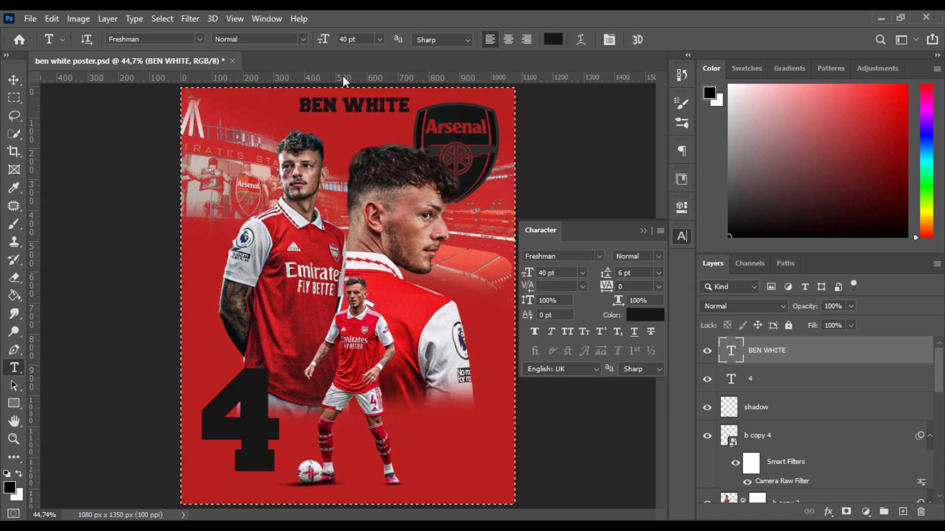
{"action": "key", "text": "v"}
{"action": "left_click", "coordinate": [314, 40]}
{"action": "key", "text": "ctrl+d"}
{"action": "key", "text": "shift+Down"}
{"action": "key", "text": "shift+Down"}
{"action": "key", "text": "shift+Down"}
{"action": "key", "text": "shift+Down"}
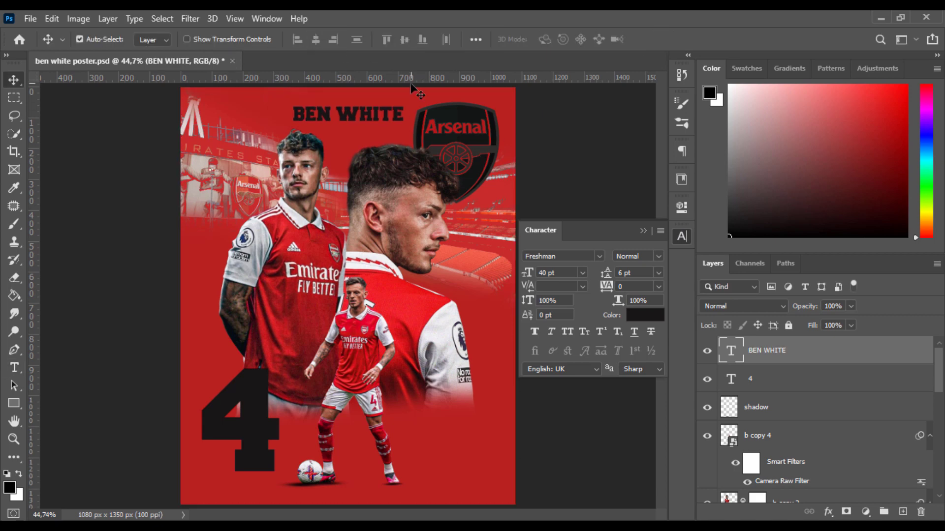
Step: Change the BEN WHITE text to Montserrat Bold and center it horizontally on the canvas again
{"action": "double_click", "coordinate": [731, 350]}
{"action": "type", "text": "mONT"}
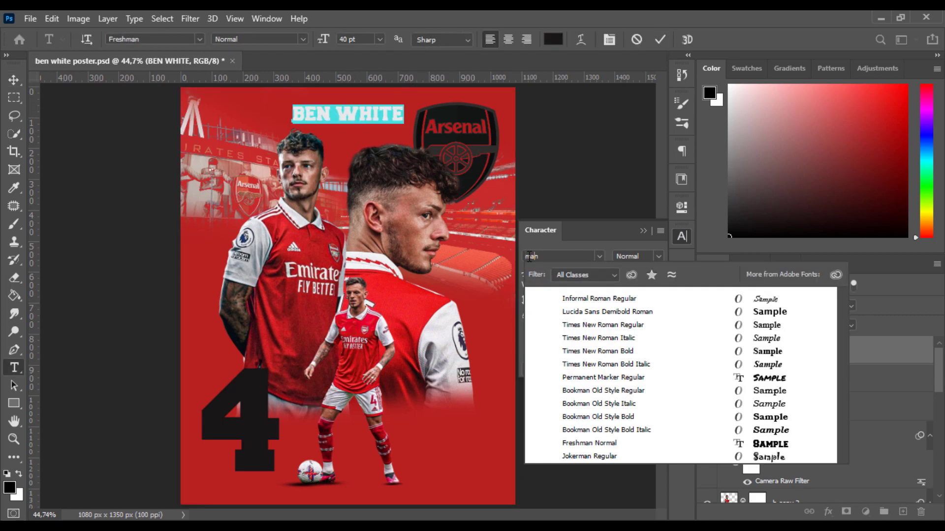
{"action": "left_click", "coordinate": [626, 458]}
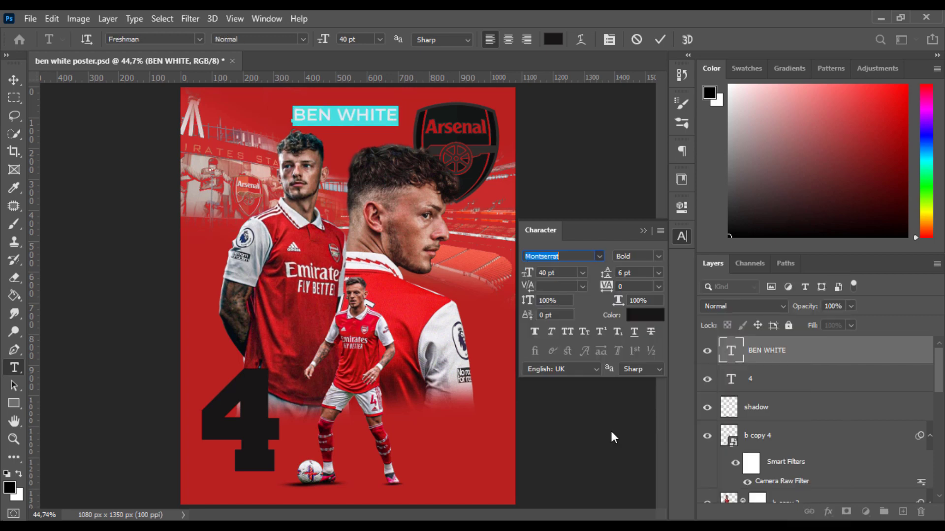
{"action": "left_click", "coordinate": [659, 40]}
{"action": "key", "text": "v"}
{"action": "key", "text": "ctrl+a"}
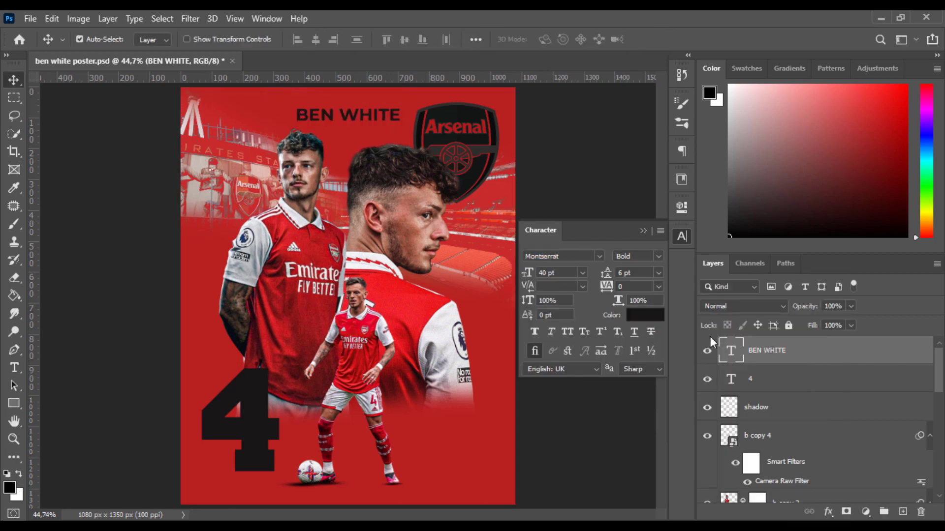
Step: Set the BEN WHITE text to 30 pt with a tracking of 20
{"action": "double_click", "coordinate": [731, 350]}
{"action": "type", "text": "30"}
{"action": "key", "text": "Return"}
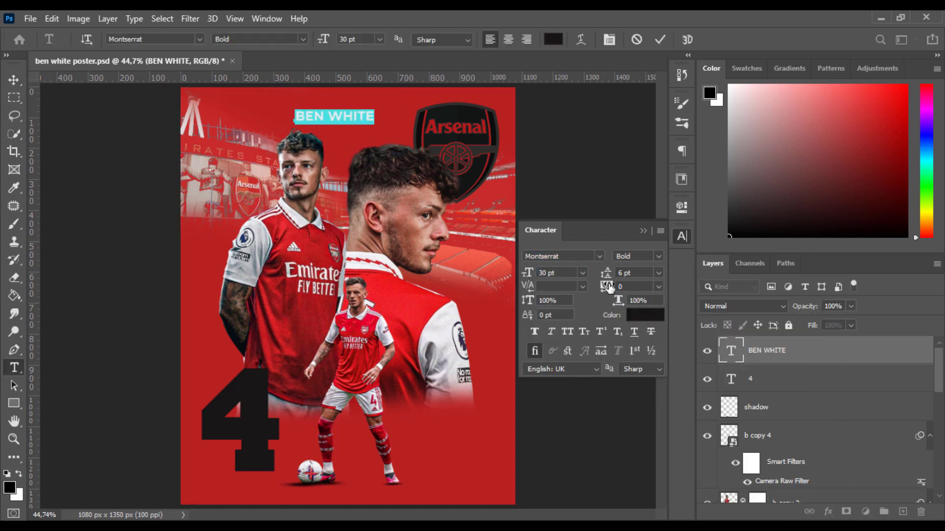
{"action": "type", "text": "3"}
{"action": "key", "text": "BackSpace"}
{"action": "type", "text": "20"}
{"action": "key", "text": "Return"}
{"action": "key", "text": "ctrl+Return"}
Step: Center the BEN WHITE text horizontally on the canvas and nudge it up slightly
{"action": "key", "text": "v"}
{"action": "key", "text": "ctrl+a"}
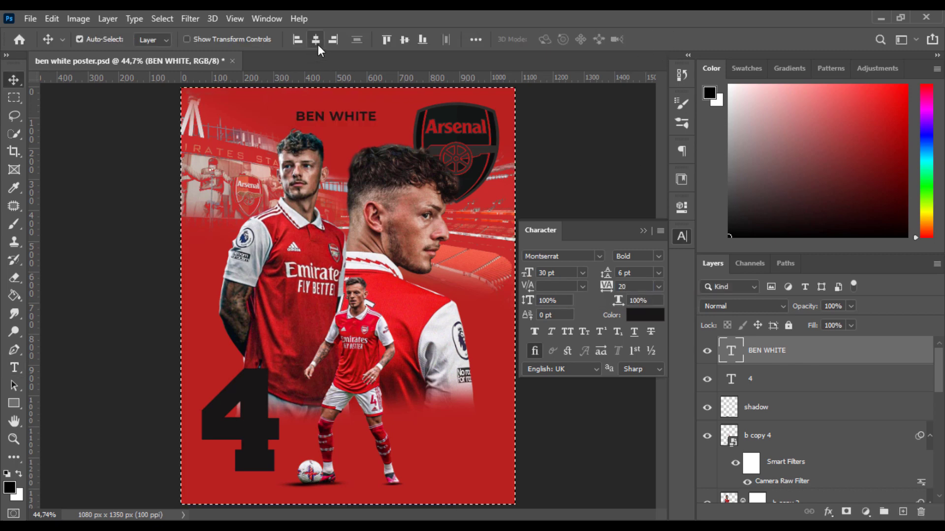
{"action": "left_click", "coordinate": [316, 41]}
{"action": "key", "text": "ctrl+d"}
{"action": "key", "text": "shift+Up"}
{"action": "key", "text": "shift+Up"}
{"action": "key", "text": "shift+Up"}
{"action": "key", "text": "shift+Down"}
Step: Recolour the BEN WHITE text to light grey eaeaea
{"action": "double_click", "coordinate": [727, 359]}
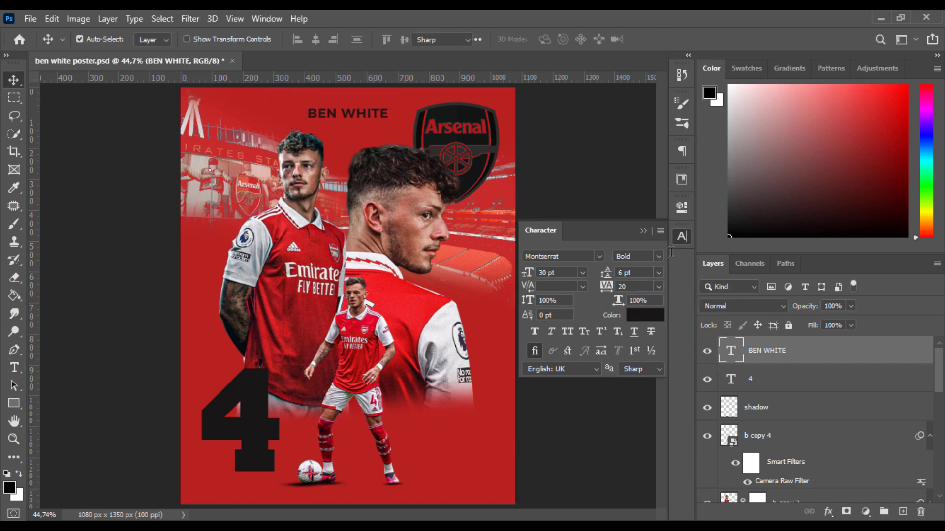
{"action": "left_click", "coordinate": [553, 39]}
{"action": "type", "text": "d9d9d9"}
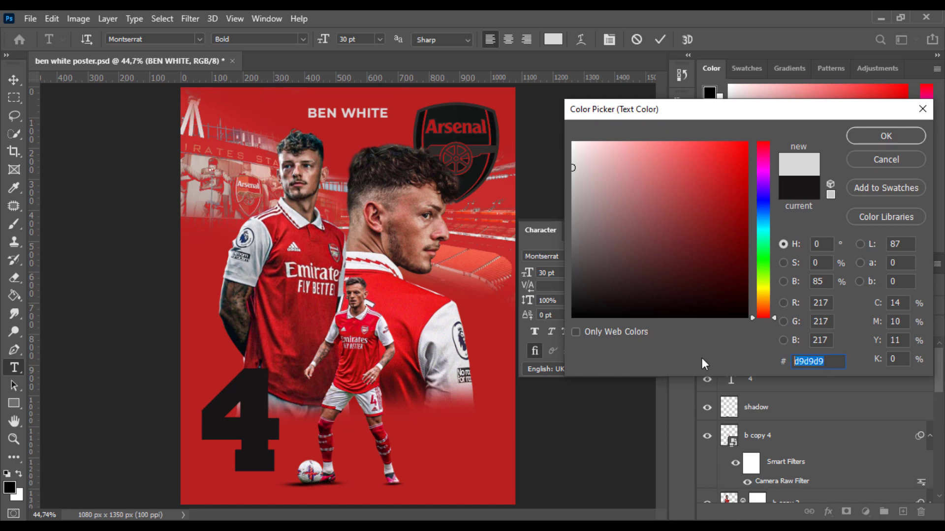
{"action": "type", "text": "eaeaea"}
{"action": "left_click", "coordinate": [879, 143]}
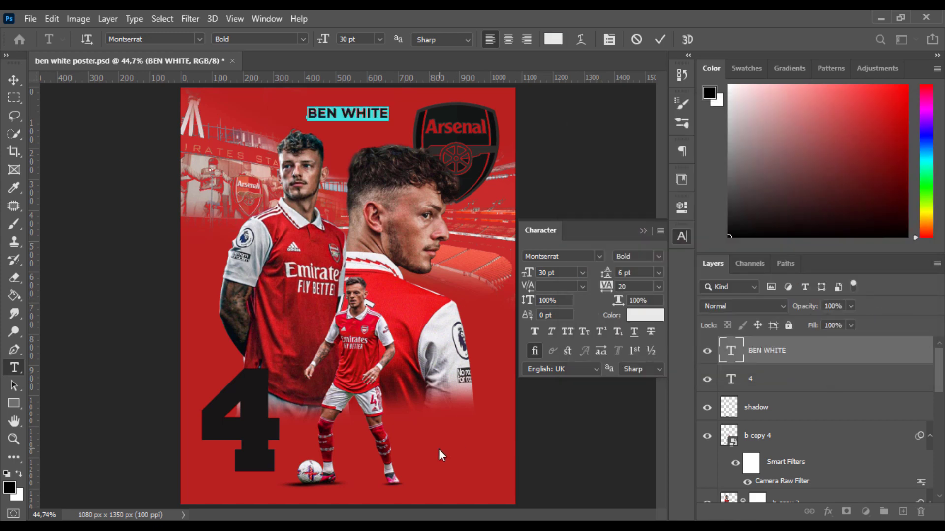
{"action": "key", "text": "ctrl+Return"}
{"action": "key", "text": "v"}
Step: Add the text DEFENDER in Montserrat Bold all caps at 20 pt with a tracking of 140
{"action": "key", "text": "t"}
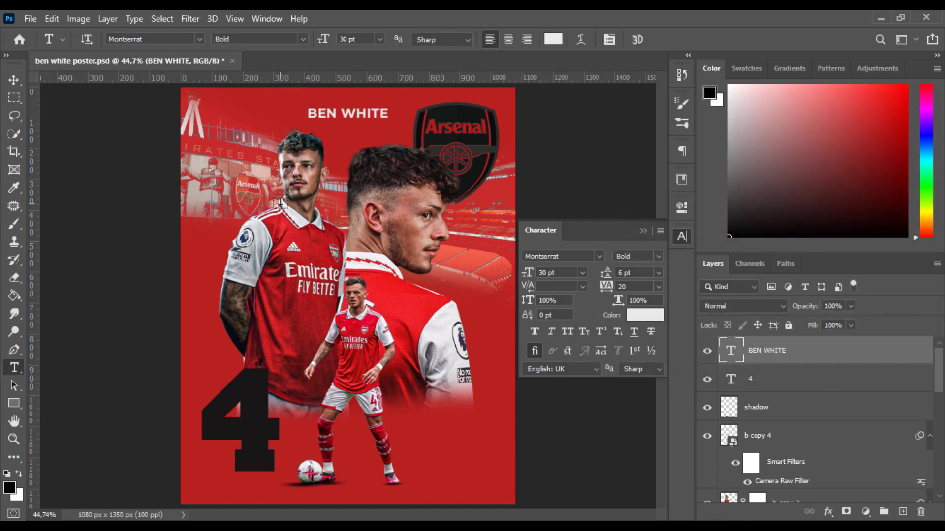
{"action": "left_click", "coordinate": [280, 203]}
{"action": "type", "text": "defender"}
{"action": "key", "text": "ctrl+a"}
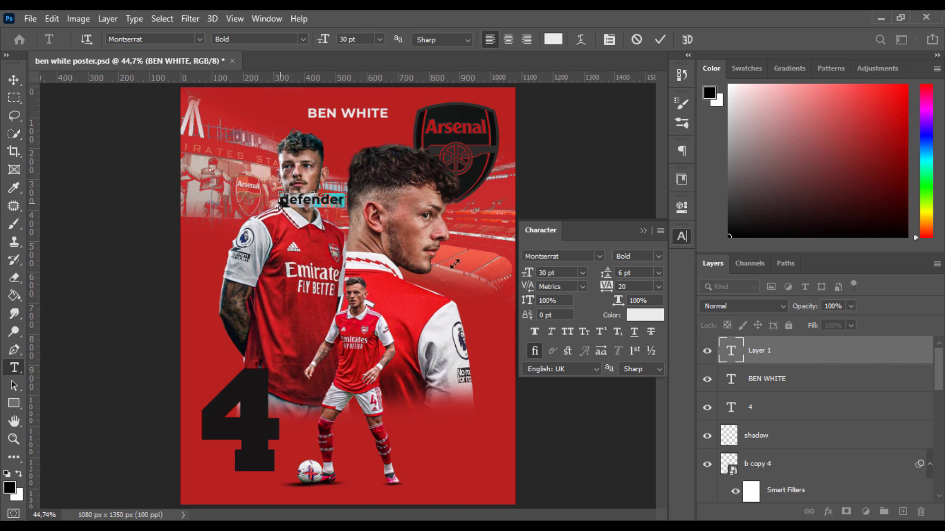
{"action": "left_click", "coordinate": [567, 332]}
{"action": "type", "text": "20"}
{"action": "key", "text": "Return"}
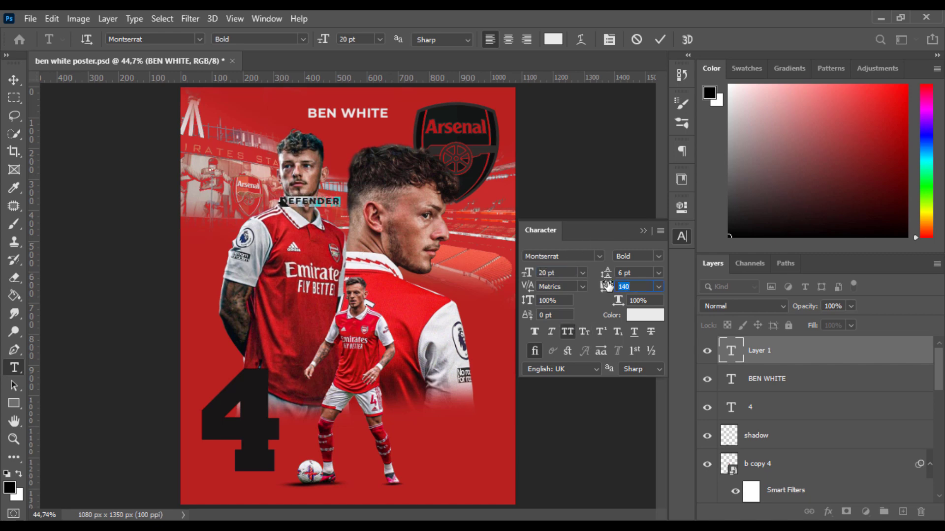
{"action": "key", "text": "ctrl+Return"}
Step: Center the DEFENDER text horizontally on the canvas and place it just below BEN WHITE
{"action": "key", "text": "ctrl+a"}
{"action": "key", "text": "v"}
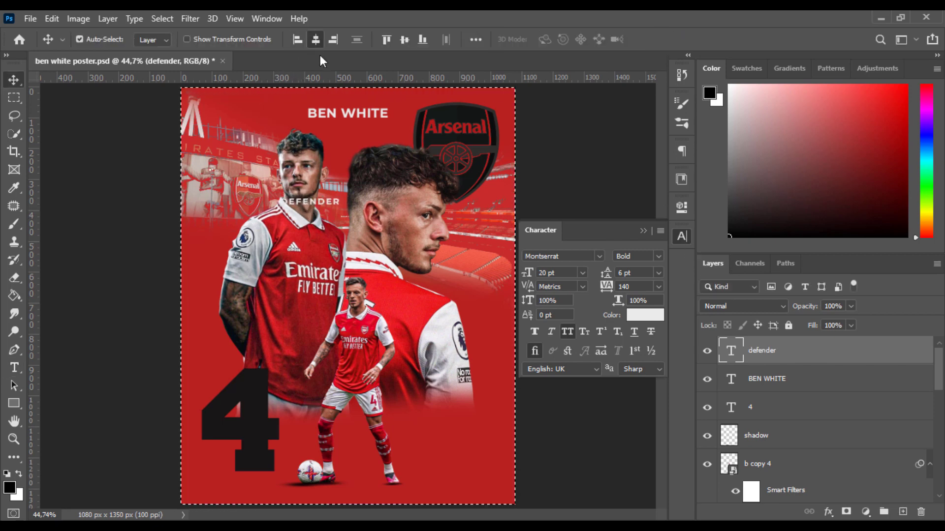
{"action": "left_click", "coordinate": [315, 39]}
{"action": "left_click", "coordinate": [386, 39]}
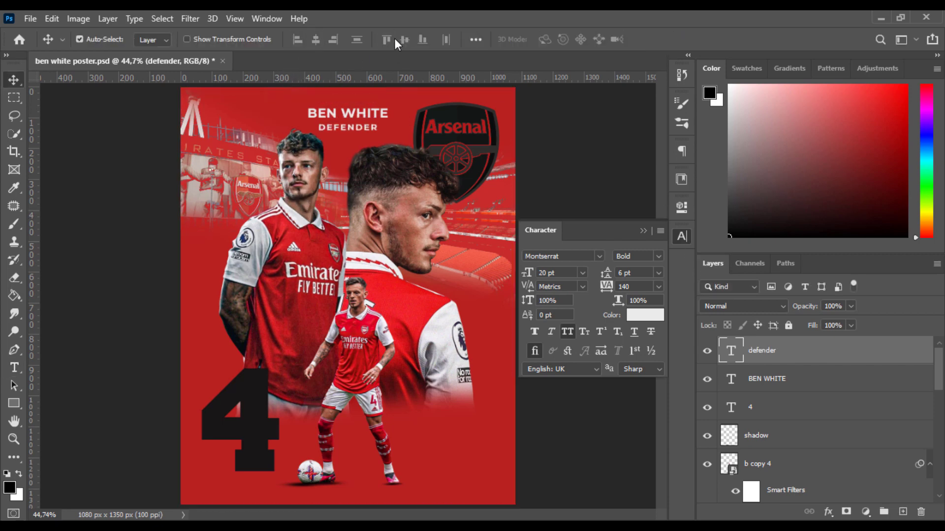
Step: Set the DEFENDER text to 18 pt with a tracking of 420
{"action": "double_click", "coordinate": [731, 351]}
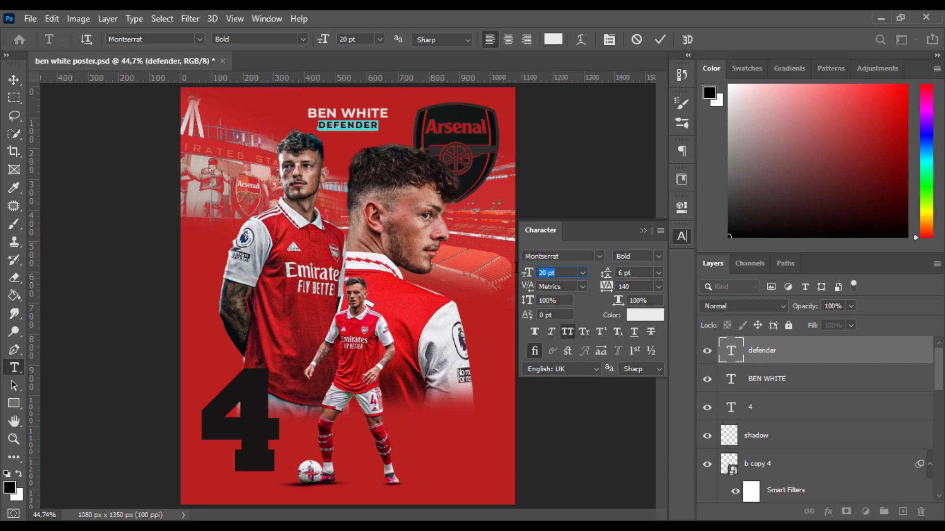
{"action": "type", "text": "15"}
{"action": "key", "text": "Return"}
{"action": "left_click_drag", "start_coordinate": [610, 289], "coordinate": [613, 288]}
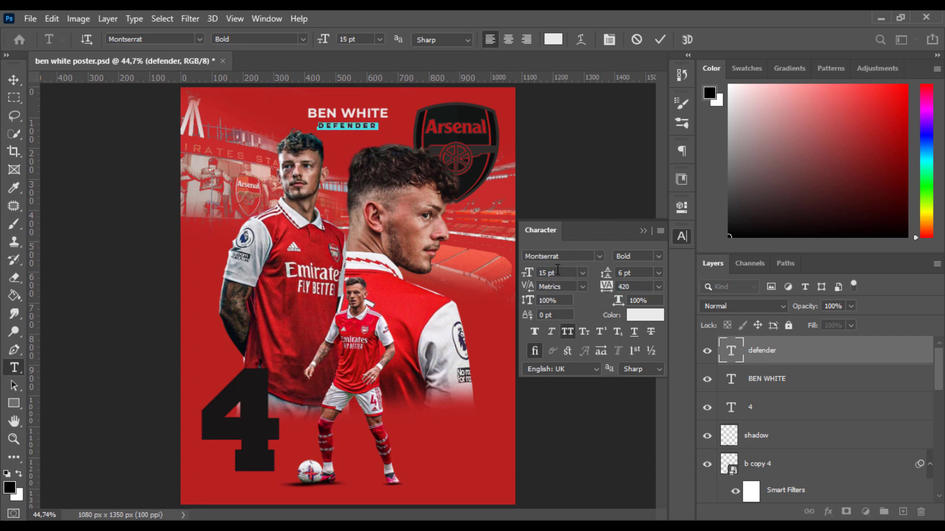
{"action": "left_click_drag", "start_coordinate": [558, 273], "coordinate": [518, 273]}
{"action": "type", "text": "18"}
{"action": "key", "text": "Return"}
{"action": "key", "text": "ctrl+Return"}
Step: Center the resized DEFENDER text horizontally on the canvas again
{"action": "key", "text": "v"}
{"action": "key", "text": "ctrl+a"}
{"action": "left_click", "coordinate": [316, 40]}
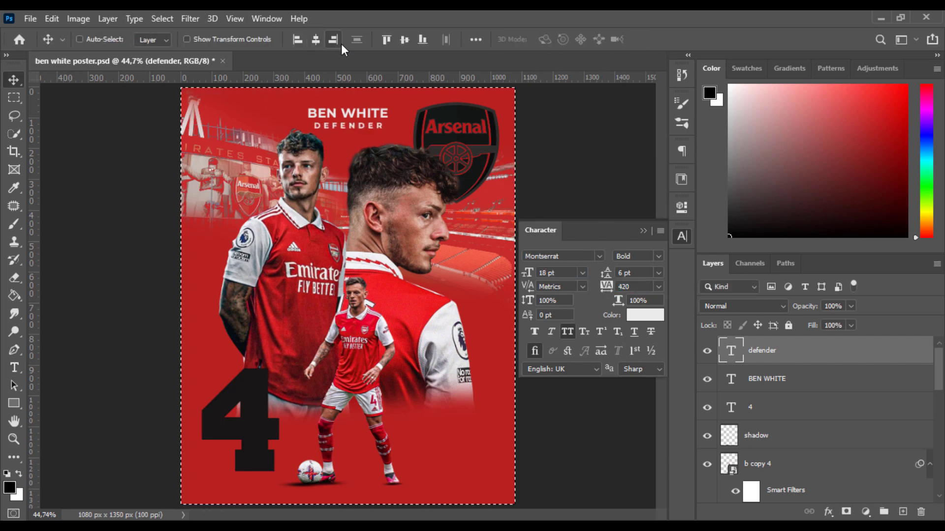
{"action": "key", "text": "ctrl+d"}
Step: Nudge the BEN WHITE and DEFENDER text lines slightly higher on the poster and deselect them
{"action": "left_click", "coordinate": [782, 381], "text": "ctrl"}
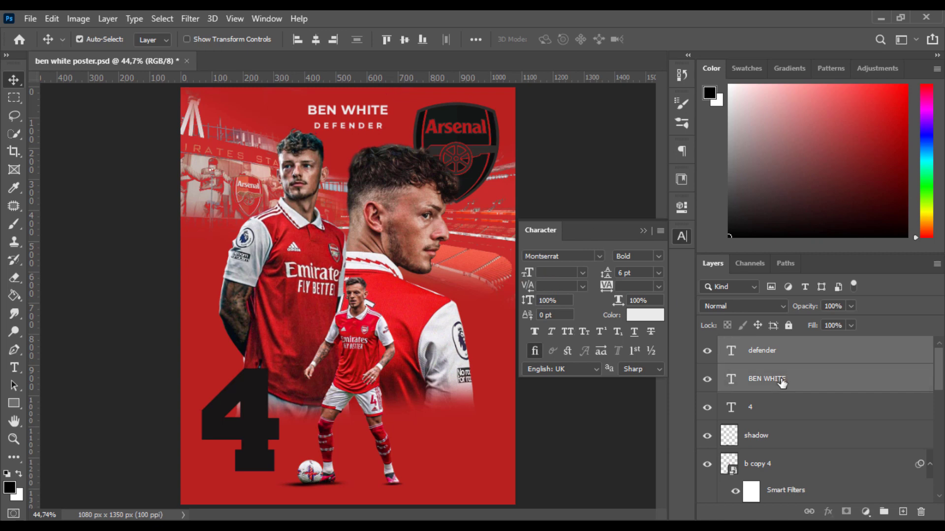
{"action": "key", "text": "shift+Up"}
{"action": "left_click", "coordinate": [781, 360]}
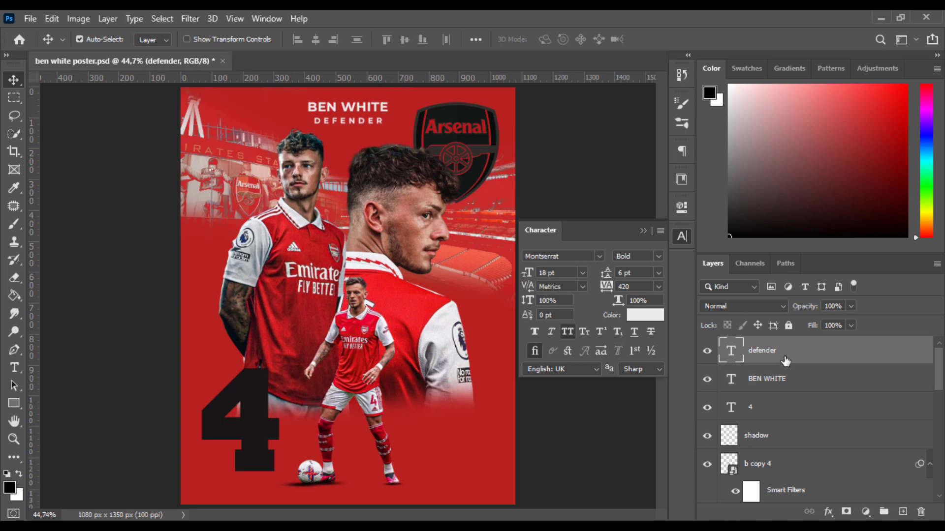
{"action": "left_click", "coordinate": [788, 379], "text": "ctrl"}
{"action": "key", "text": "shift+Down"}
{"action": "left_click", "coordinate": [682, 237]}
{"action": "left_click", "coordinate": [556, 339]}
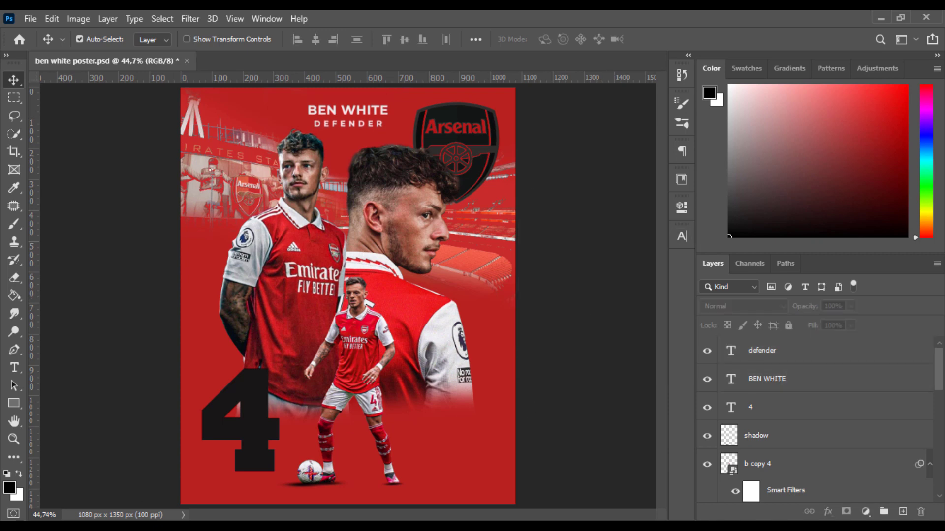
{"action": "scroll", "coordinate": [943, 384], "scroll_direction": "down", "scroll_amount": 3}
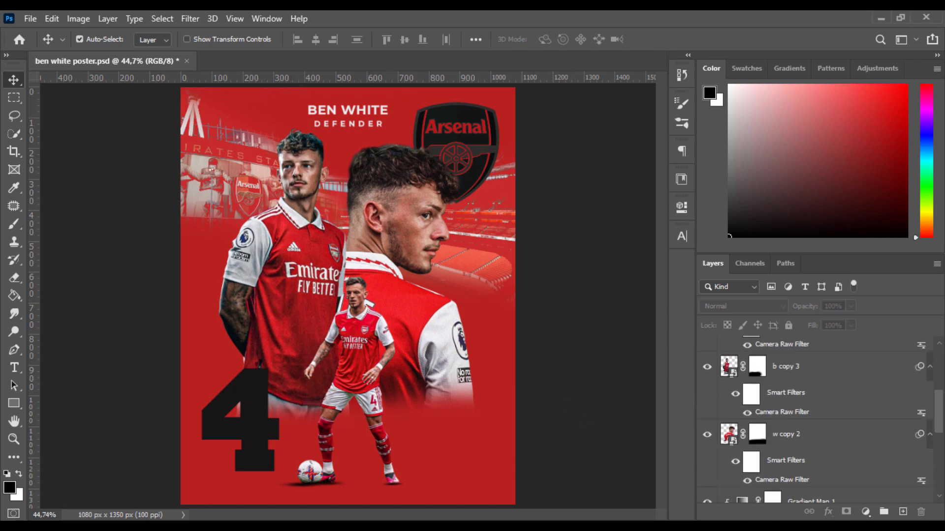
{"action": "left_click", "coordinate": [829, 408]}
{"action": "left_click", "coordinate": [901, 513]}
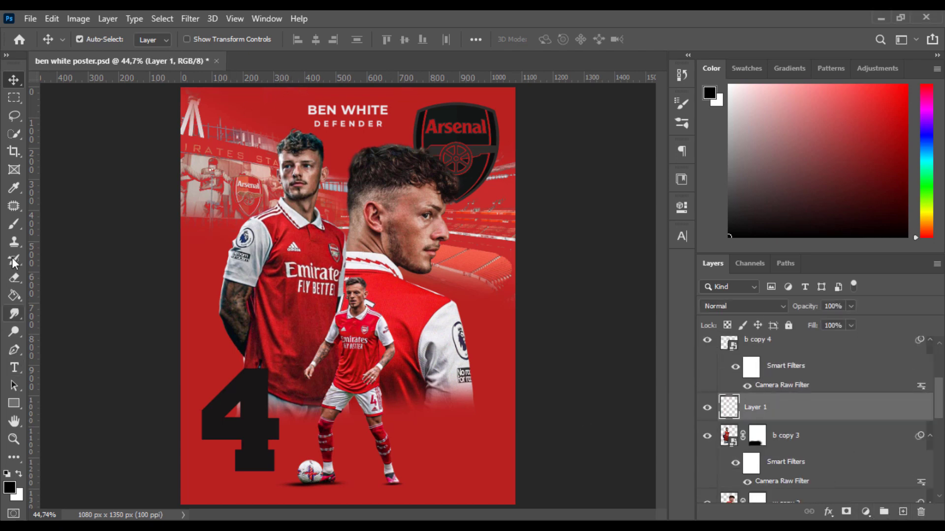
{"action": "key", "text": "b"}
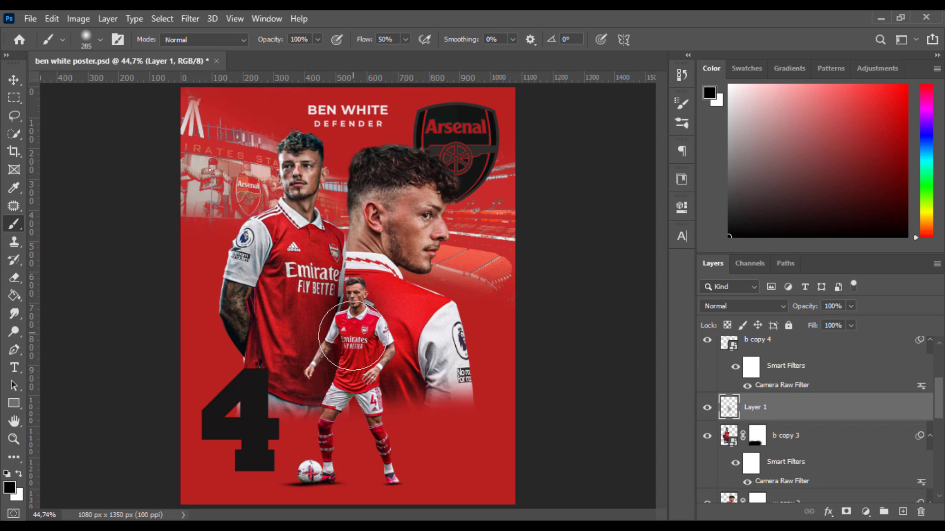
{"action": "key", "text": "x"}
{"action": "left_click", "coordinate": [921, 512]}
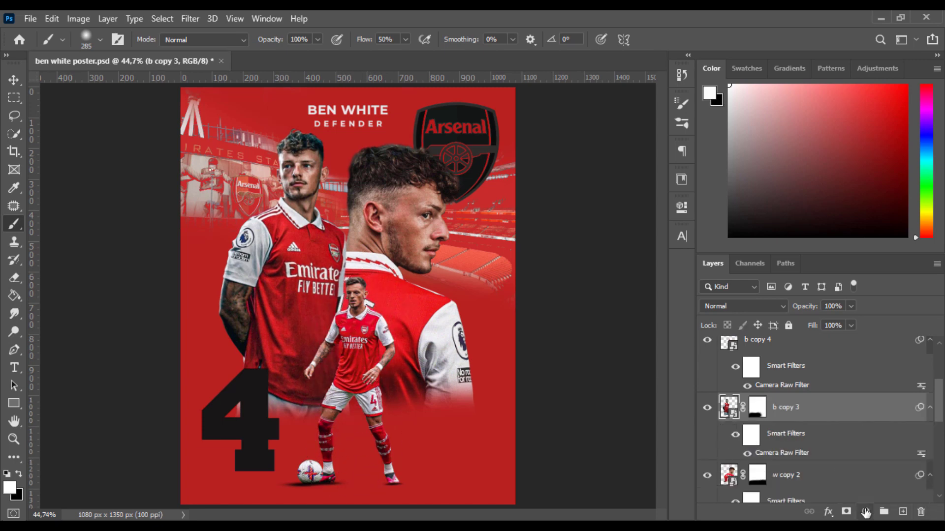
Step: Add an Exposure adjustment layer above b copy 3 with the exposure lowered to -1.44
{"action": "left_click", "coordinate": [865, 512]}
{"action": "left_click", "coordinate": [862, 343]}
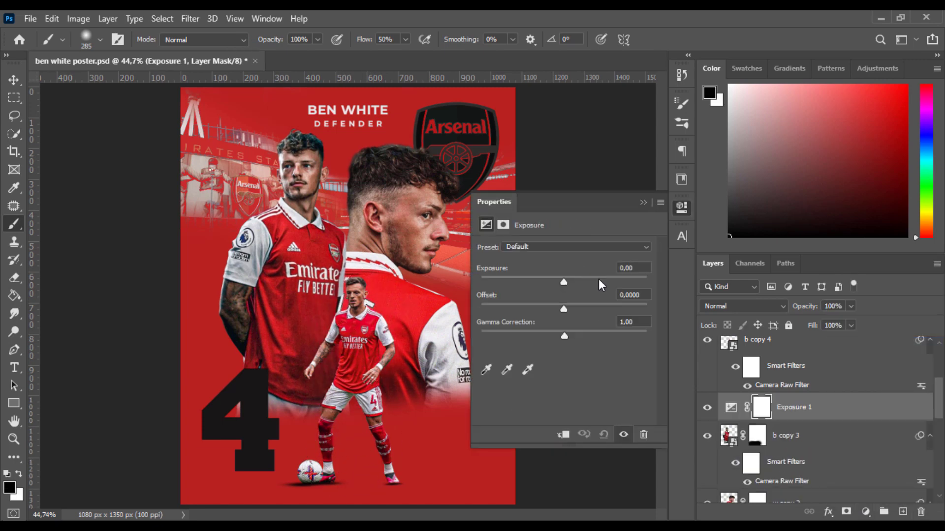
{"action": "left_click_drag", "start_coordinate": [564, 282], "coordinate": [547, 280]}
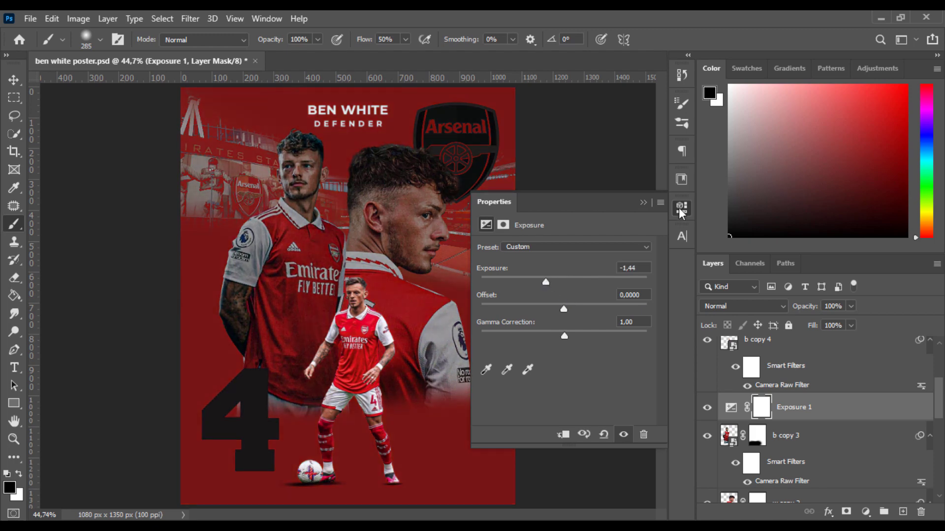
{"action": "left_click", "coordinate": [682, 208]}
Step: Invert the Exposure 1 mask and paint the darkening in behind the small full-length player, refining it with a smaller brush
{"action": "key", "text": "ctrl+i"}
{"action": "key", "text": "x"}
{"action": "mouse_move", "coordinate": [358, 308]}
{"action": "left_mouse_down"}
{"action": "mouse_move", "coordinate": [347, 335]}
{"action": "mouse_move", "coordinate": [361, 305]}
{"action": "mouse_move", "coordinate": [353, 358]}
{"action": "mouse_move", "coordinate": [384, 332]}
{"action": "left_mouse_up"}
{"action": "key", "text": "x"}
{"action": "mouse_move", "coordinate": [386, 282]}
{"action": "left_mouse_down"}
{"action": "mouse_move", "coordinate": [324, 298]}
{"action": "mouse_move", "coordinate": [311, 290]}
{"action": "mouse_move", "coordinate": [374, 308]}
{"action": "left_mouse_up"}
{"action": "key", "text": "["}
{"action": "key", "text": "["}
{"action": "key", "text": "["}
{"action": "key", "text": "["}
{"action": "key", "text": "x"}
{"action": "key", "text": "x"}
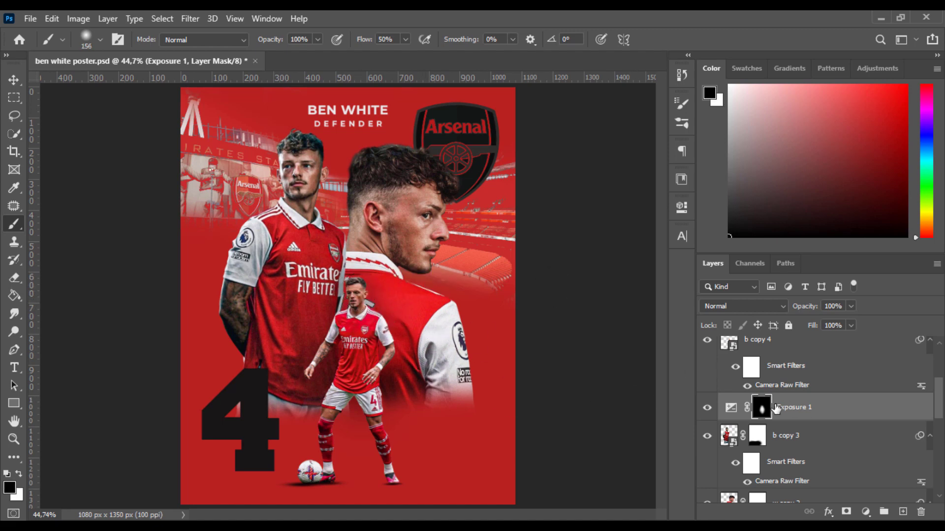
Step: Lower the exposure of Exposure 1 slightly further and compare the poster with the layer hidden and shown
{"action": "double_click", "coordinate": [731, 410]}
{"action": "mouse_move", "coordinate": [546, 280]}
{"action": "left_mouse_down"}
{"action": "mouse_move", "coordinate": [533, 280]}
{"action": "mouse_move", "coordinate": [543, 280]}
{"action": "left_mouse_up"}
{"action": "left_click", "coordinate": [645, 201]}
{"action": "left_click", "coordinate": [709, 408]}
{"action": "left_click", "coordinate": [709, 407]}
{"action": "left_click", "coordinate": [764, 408]}
{"action": "double_click", "coordinate": [728, 408]}
{"action": "left_click", "coordinate": [643, 202]}
{"action": "left_click", "coordinate": [706, 409]}
{"action": "left_click", "coordinate": [706, 408]}
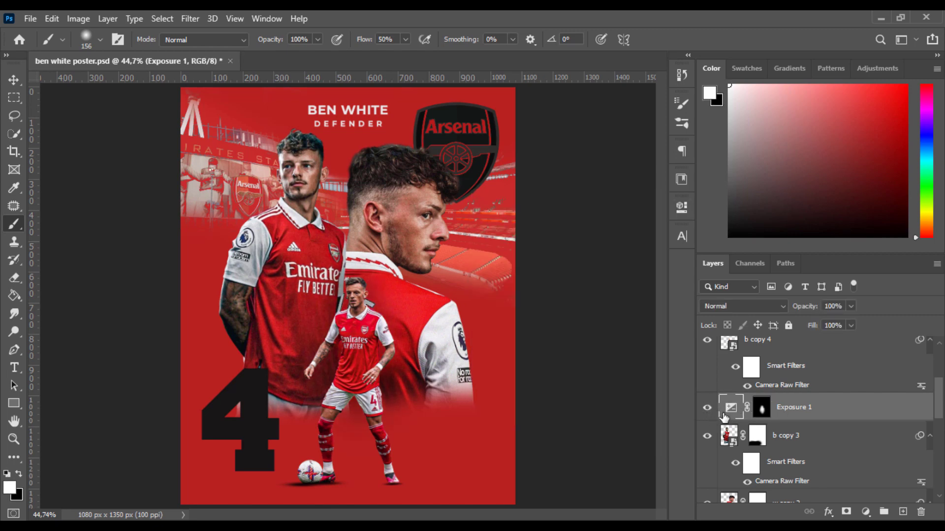
Step: Refine the Exposure 1 mask around the small player with the brush at 67% opacity, comparing the layer hidden and shown
{"action": "left_click", "coordinate": [760, 407]}
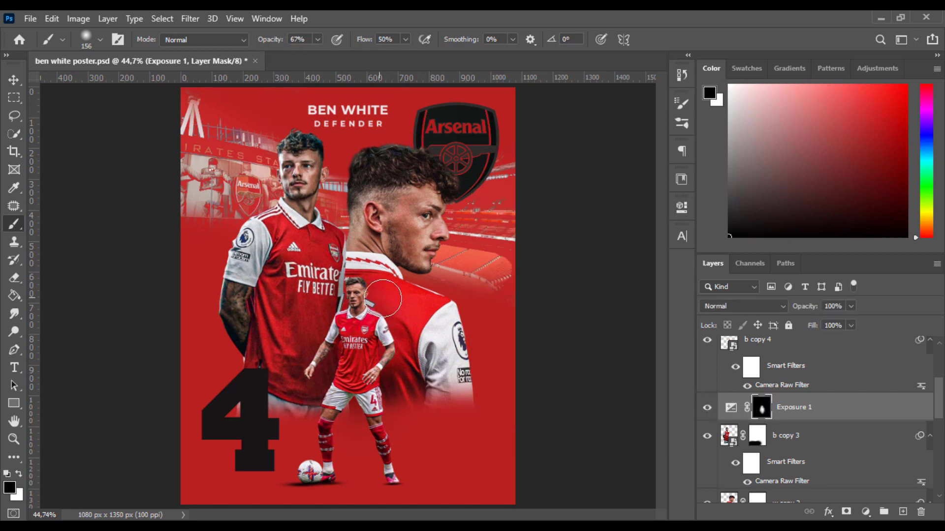
{"action": "key", "text": "x"}
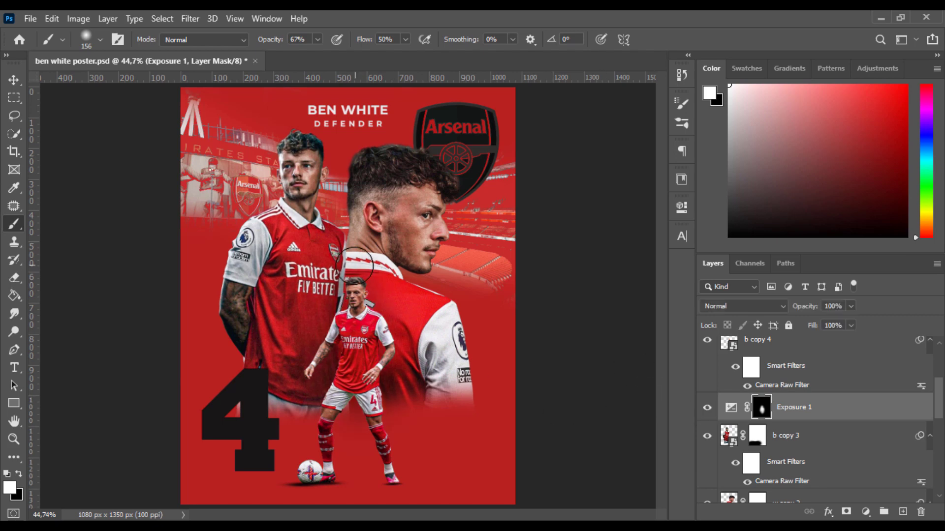
{"action": "key", "text": "x"}
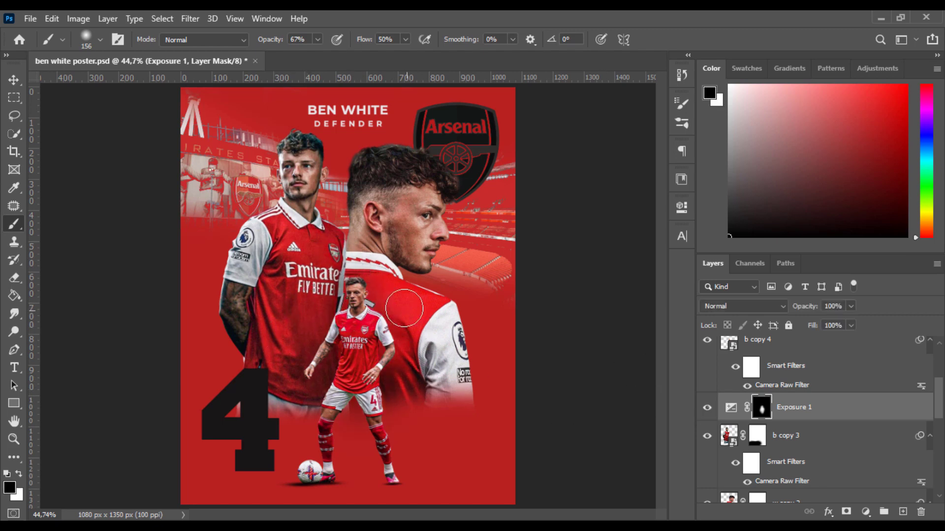
{"action": "left_click", "coordinate": [705, 408]}
{"action": "left_click", "coordinate": [705, 408]}
{"action": "key", "text": "ctrl+space"}
{"action": "mouse_move", "coordinate": [382, 298]}
{"action": "left_mouse_down"}
{"action": "mouse_move", "coordinate": [420, 300]}
{"action": "mouse_move", "coordinate": [402, 303]}
{"action": "left_mouse_up"}
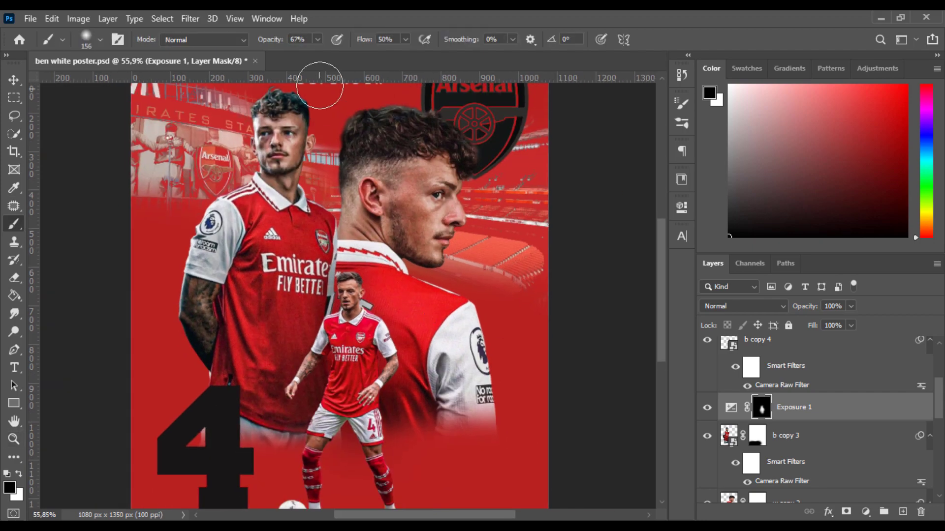
{"action": "left_click", "coordinate": [706, 408]}
{"action": "left_click", "coordinate": [706, 408]}
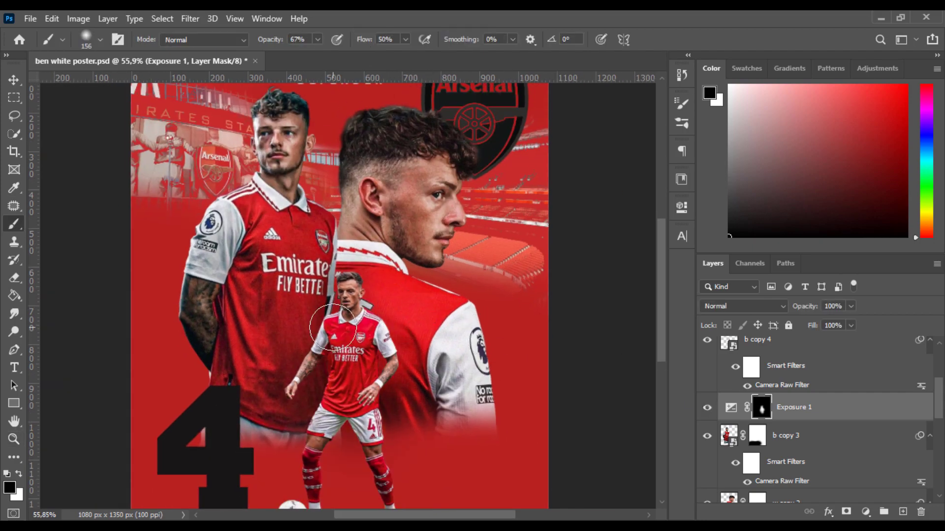
Step: Fit the poster to the window and save the document
{"action": "key", "text": "ctrl+0"}
{"action": "key", "text": "ctrl+s"}
{"action": "key", "text": "v"}
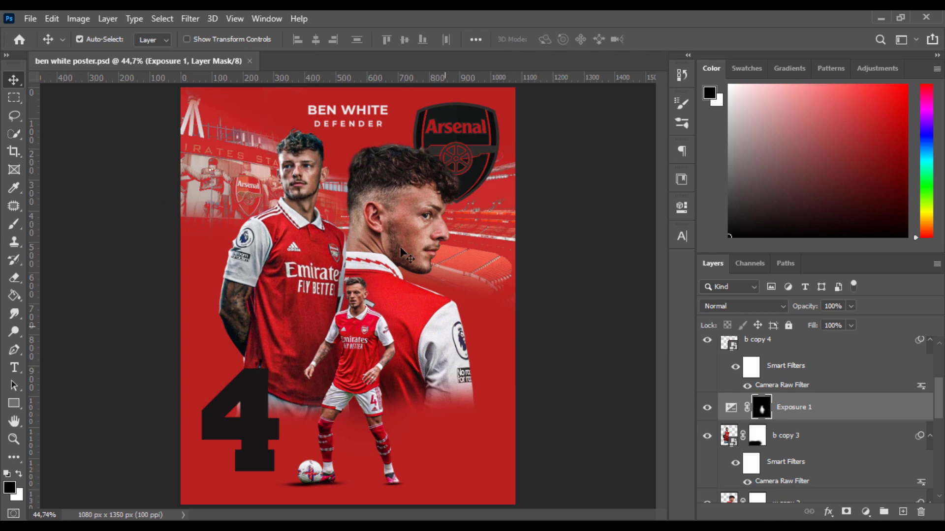
Step: Touch up the Exposure 1 mask beside the small player's head with the brush at 100% opacity, checking the layer hidden and shown
{"action": "key", "text": "b"}
{"action": "left_click", "coordinate": [396, 300]}
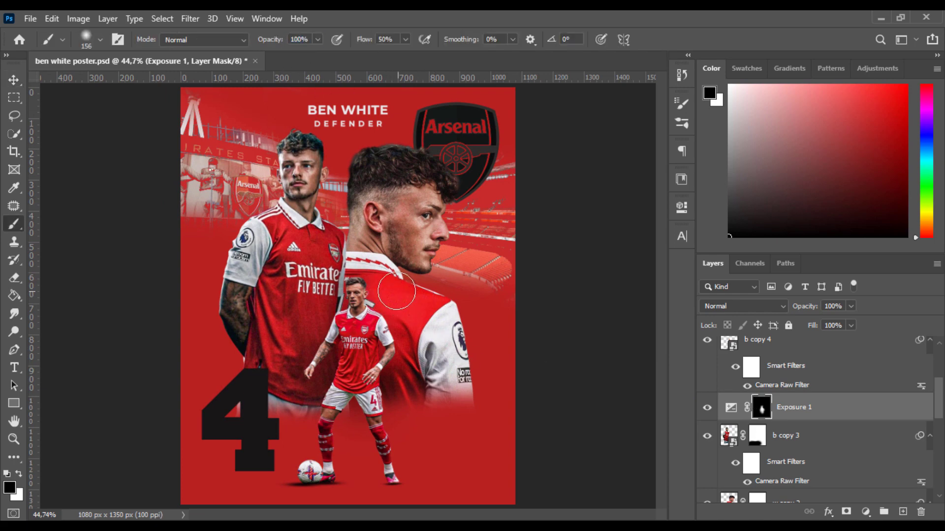
{"action": "left_click", "coordinate": [706, 408]}
{"action": "left_click", "coordinate": [707, 408]}
{"action": "key", "text": "x"}
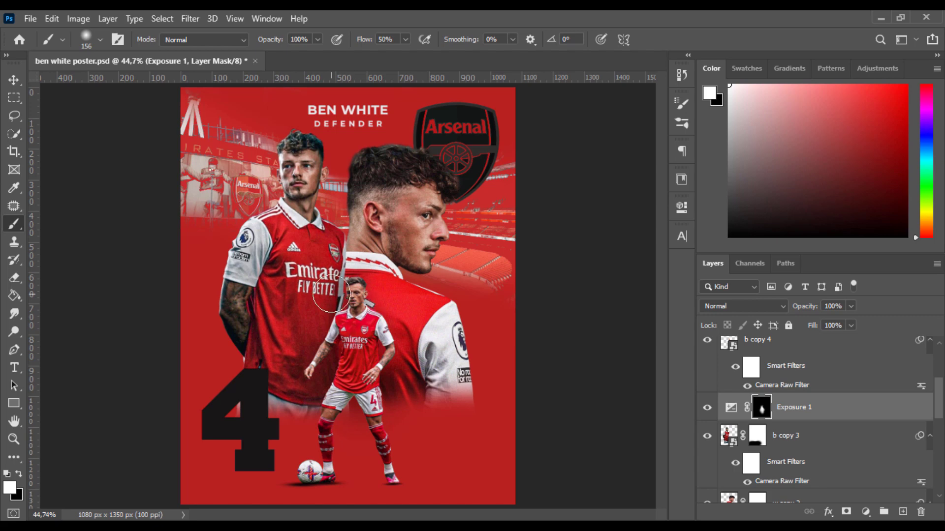
{"action": "key", "text": "x"}
{"action": "key", "text": "x"}
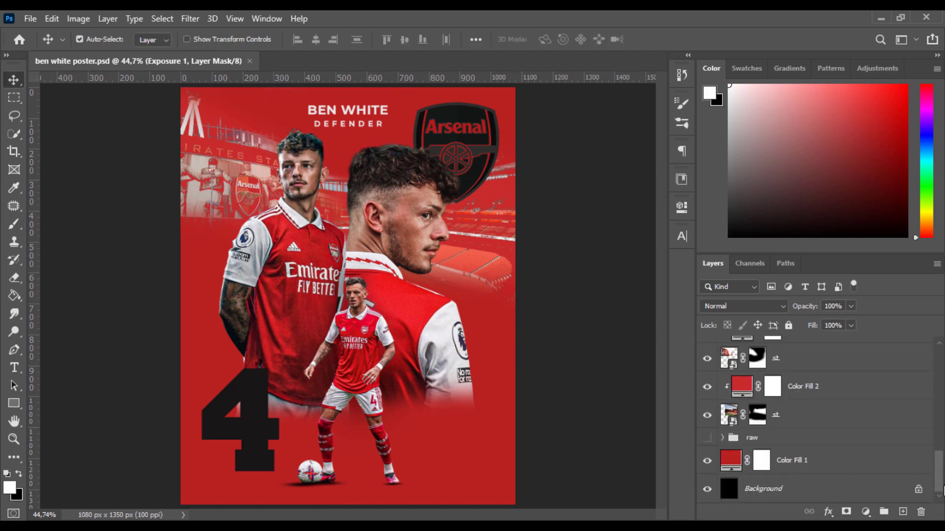
Step: Readjust the Oranges hue in the Color Mixer of the small player's Camera Raw Filter, shifting it to about +8
{"action": "scroll", "coordinate": [794, 430], "scroll_direction": "up", "scroll_amount": 5}
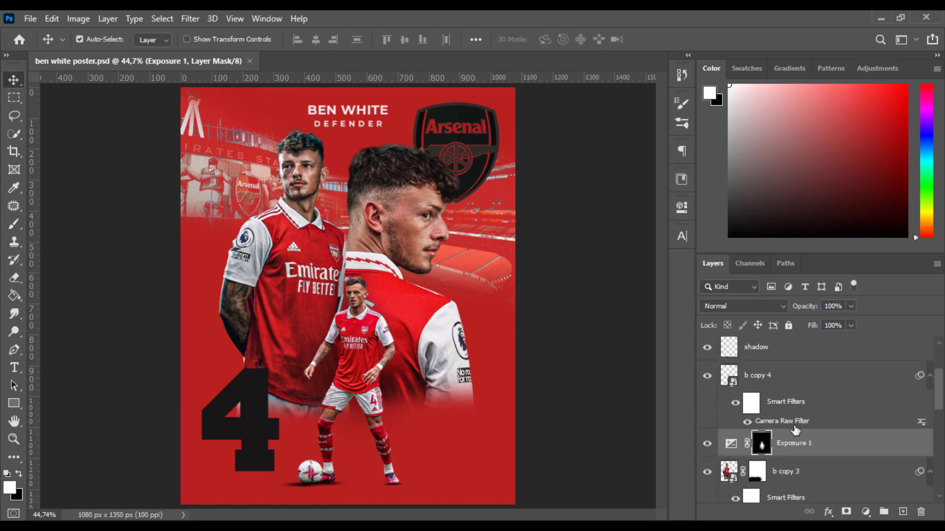
{"action": "double_click", "coordinate": [787, 421]}
{"action": "left_click_drag", "start_coordinate": [749, 405], "coordinate": [738, 406]}
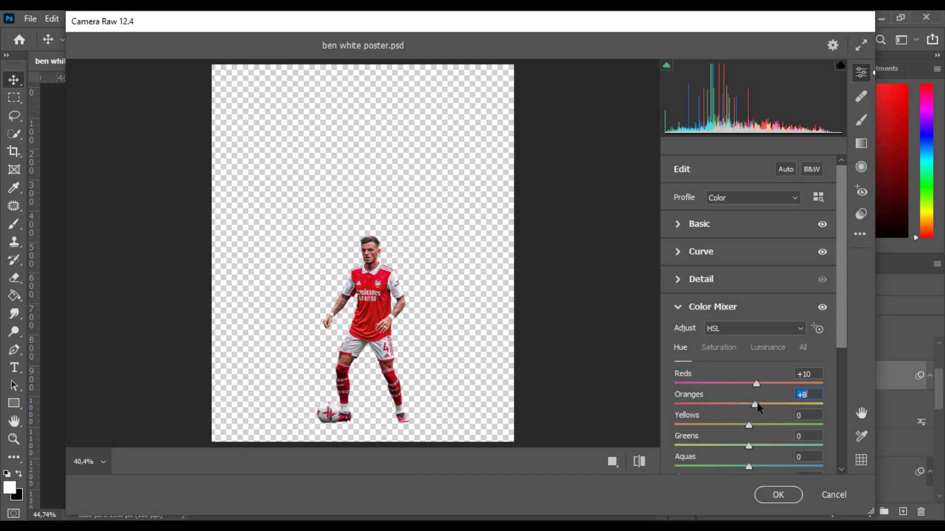
{"action": "left_click_drag", "start_coordinate": [755, 392], "coordinate": [760, 392]}
{"action": "key", "text": "Return"}
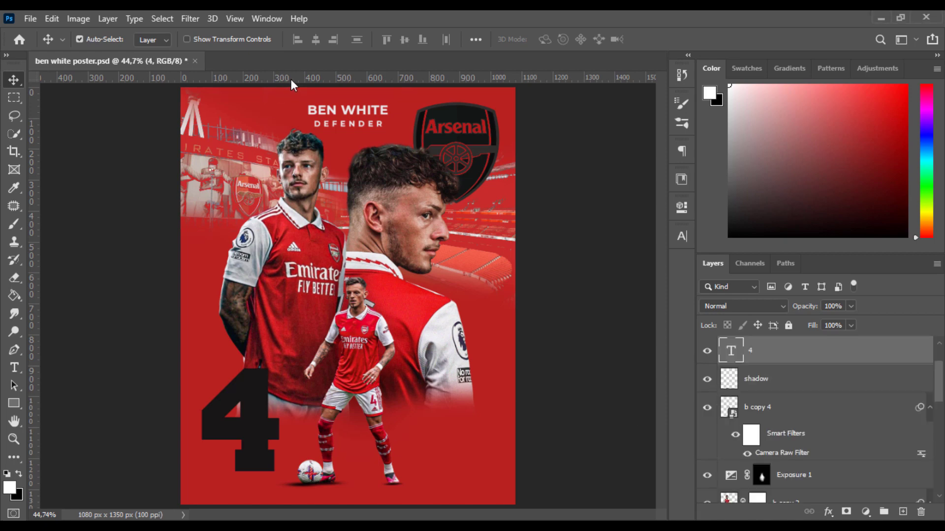
Step: Move the Arsenal crest together with its Gradient Map 1 to the poster's lower right, beside the small player's legs
{"action": "left_click_drag", "start_coordinate": [466, 140], "coordinate": [436, 416]}
{"action": "left_click", "coordinate": [794, 465], "text": "shift"}
{"action": "mouse_move", "coordinate": [794, 464]}
{"action": "left_mouse_down"}
{"action": "mouse_move", "coordinate": [801, 310]}
{"action": "mouse_move", "coordinate": [802, 465]}
{"action": "left_mouse_up"}
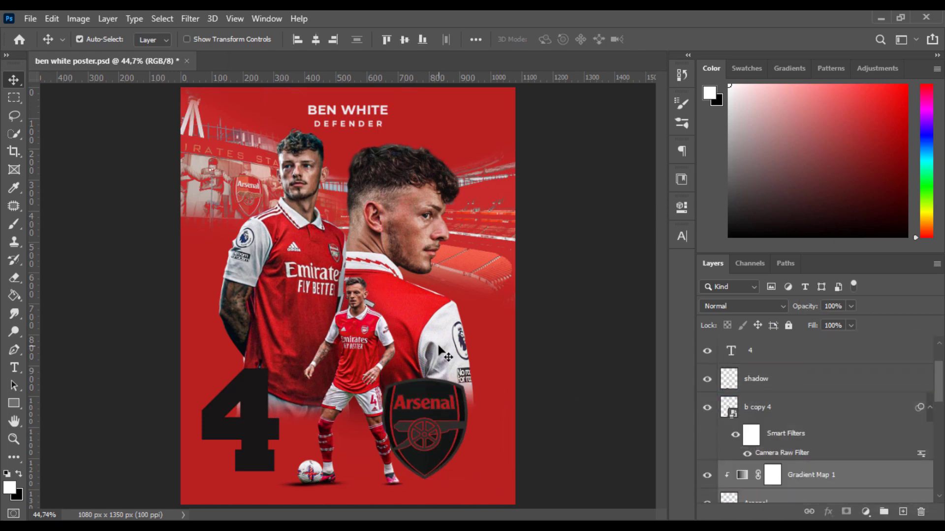
{"action": "key", "text": "shift+Right"}
{"action": "key", "text": "shift+Right"}
{"action": "key", "text": "shift+Right"}
{"action": "key", "text": "shift+Up"}
{"action": "key", "text": "shift+Up"}
Step: Scale the crest and its gradient map to about 105% and nudge them right, away from the small player
{"action": "key", "text": "ctrl+t"}
{"action": "left_click_drag", "start_coordinate": [477, 371], "coordinate": [483, 366]}
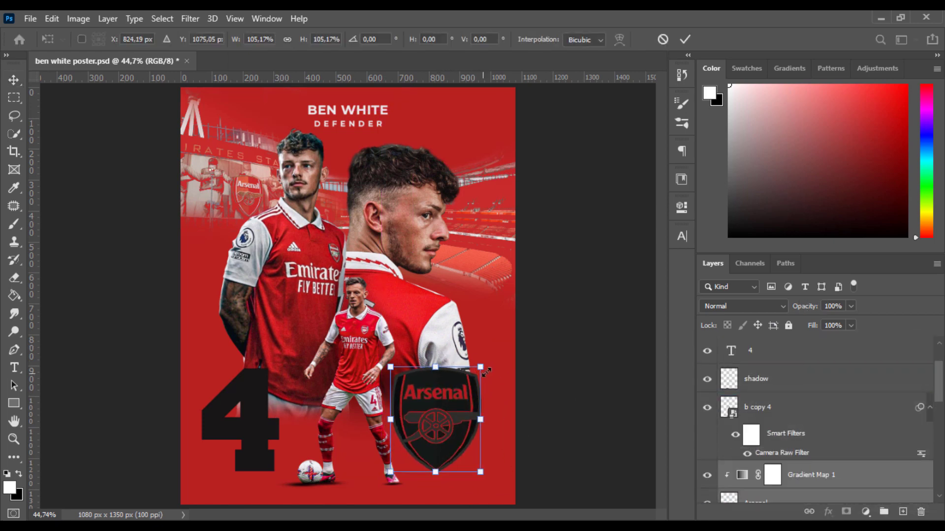
{"action": "key", "text": "Return"}
{"action": "key", "text": "shift+Right"}
{"action": "key", "text": "shift+Right"}
{"action": "key", "text": "shift+Right"}
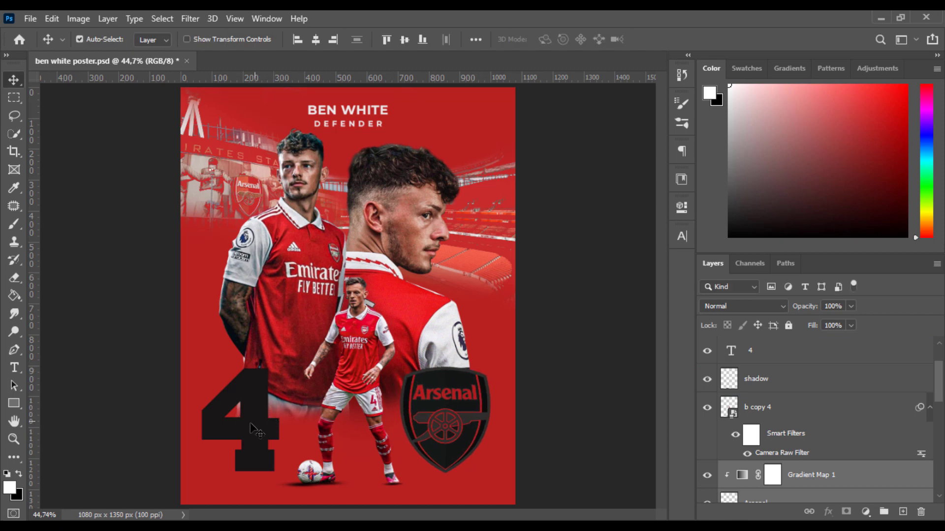
{"action": "double_click", "coordinate": [731, 351]}
{"action": "left_click", "coordinate": [553, 39]}
{"action": "left_click", "coordinate": [573, 167]}
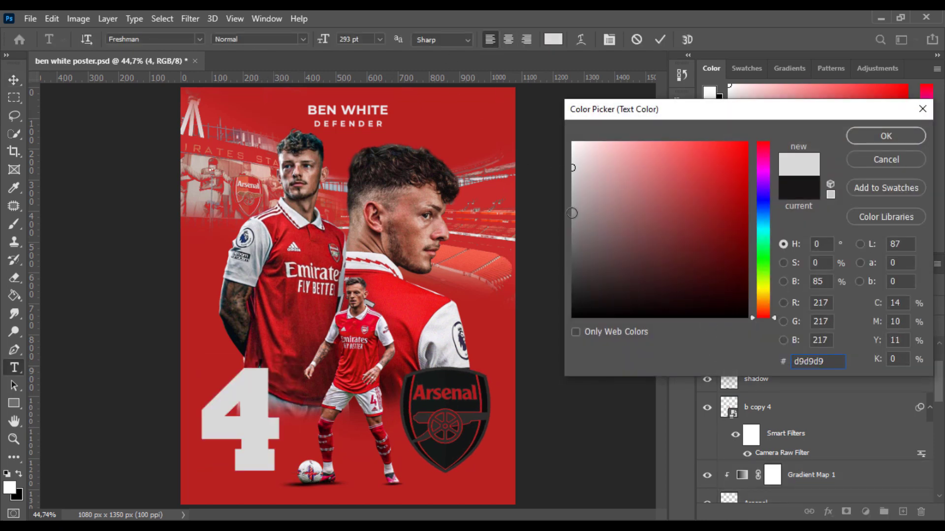
{"action": "left_click", "coordinate": [886, 159]}
{"action": "left_click", "coordinate": [660, 39]}
{"action": "key", "text": "v"}
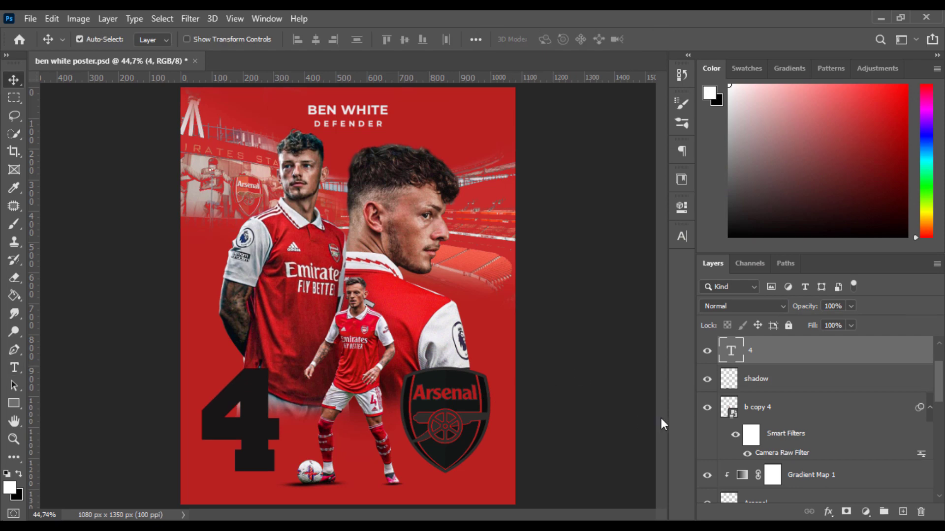
Step: Open the gradient of the crest's Gradient Map 1 for editing and shift its colour stops
{"action": "left_click", "coordinate": [443, 419]}
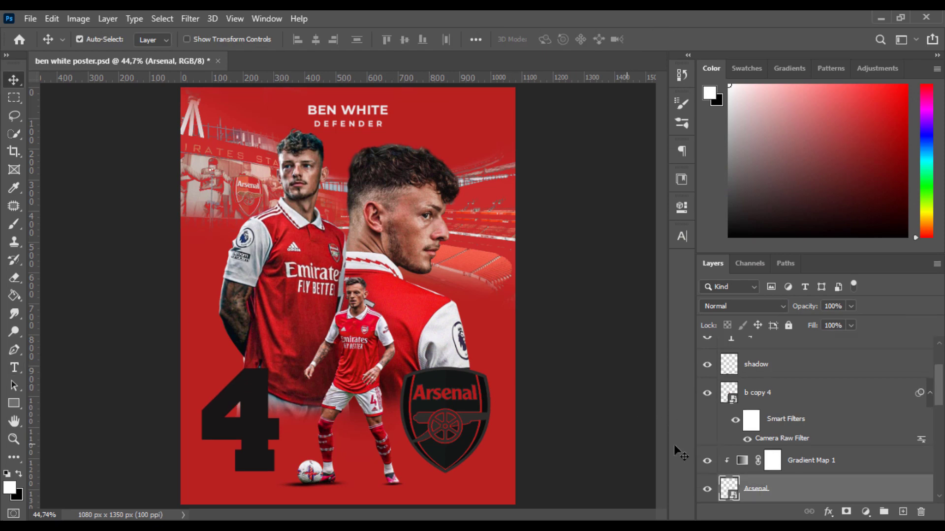
{"action": "double_click", "coordinate": [741, 461]}
{"action": "left_click", "coordinate": [601, 252]}
{"action": "left_click_drag", "start_coordinate": [739, 341], "coordinate": [557, 341]}
{"action": "left_click", "coordinate": [573, 341]}
{"action": "left_click_drag", "start_coordinate": [677, 342], "coordinate": [713, 343]}
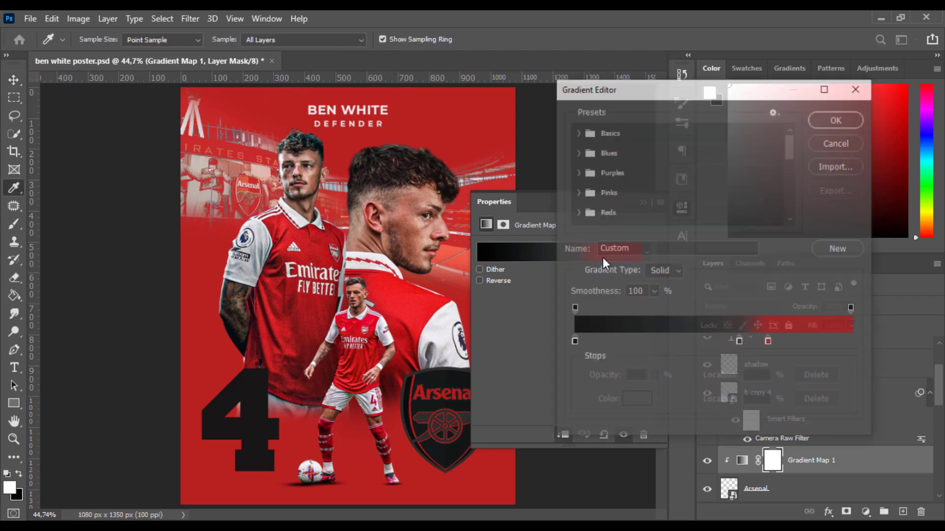
Step: Recolour the 60% stop of the crest's gradient map to a near-black tone and apply the gradient
{"action": "left_click", "coordinate": [736, 343]}
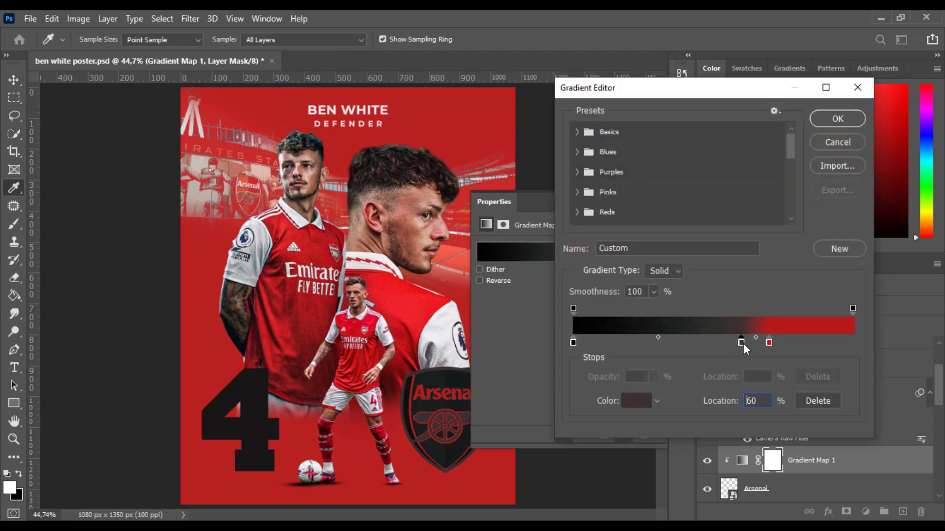
{"action": "double_click", "coordinate": [742, 343]}
{"action": "left_click", "coordinate": [597, 285]}
{"action": "left_click", "coordinate": [592, 294]}
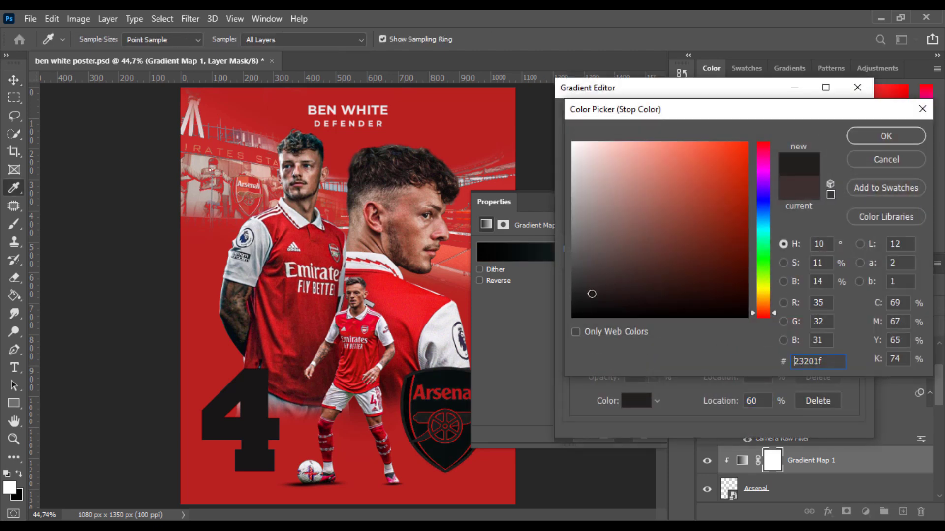
{"action": "left_click", "coordinate": [600, 293]}
{"action": "left_click", "coordinate": [886, 136]}
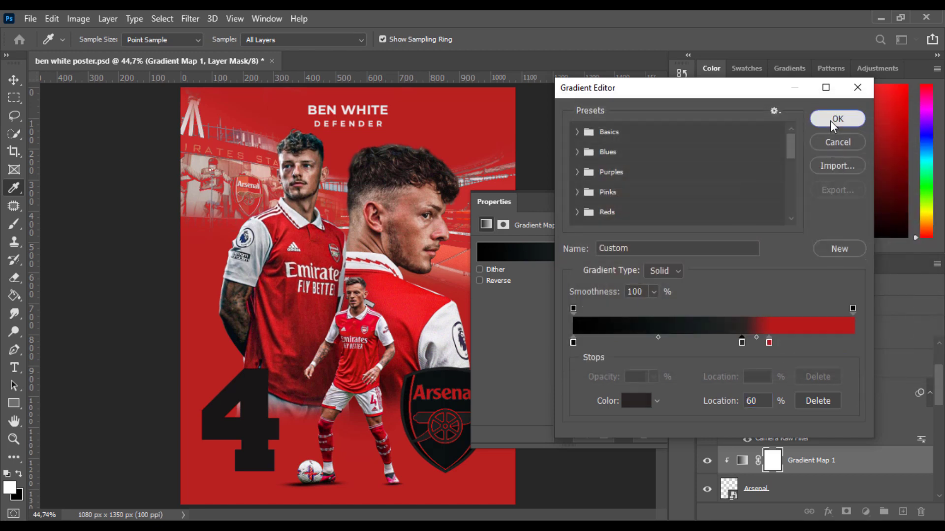
{"action": "left_click", "coordinate": [831, 120]}
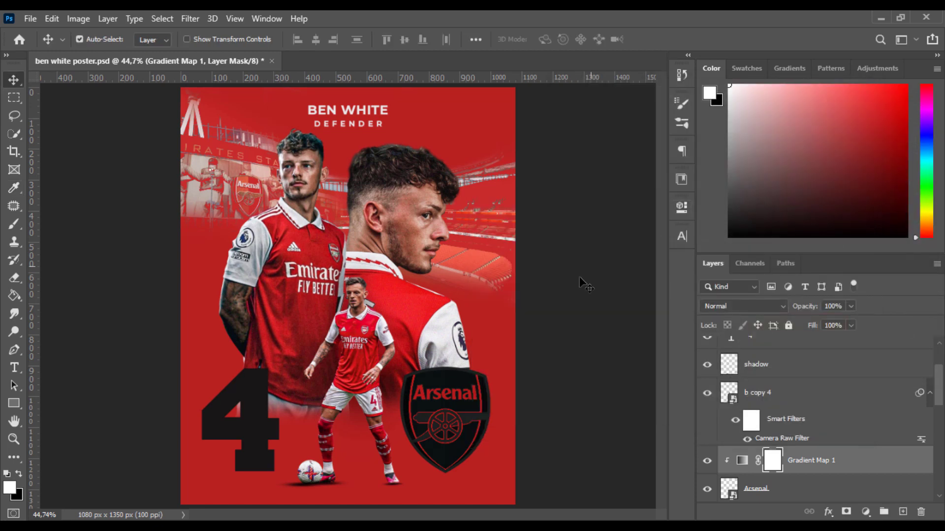
Step: Reorder the Arsenal crest and Gradient Map 1 layers to sit directly below the number 4 layer, above the shadow layer
{"action": "left_click", "coordinate": [758, 488]}
{"action": "scroll", "coordinate": [938, 345], "scroll_direction": "up", "scroll_amount": 3}
{"action": "left_click", "coordinate": [758, 415]}
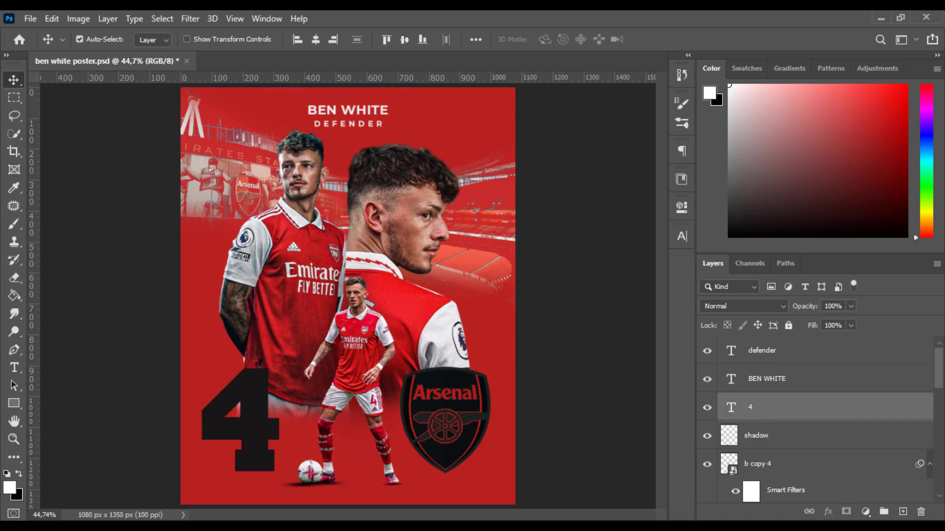
{"action": "left_click_drag", "start_coordinate": [936, 379], "coordinate": [936, 405]}
{"action": "left_click", "coordinate": [801, 453], "text": "shift"}
{"action": "left_click", "coordinate": [802, 409]}
{"action": "left_click", "coordinate": [803, 424], "text": "shift"}
{"action": "left_click_drag", "start_coordinate": [803, 424], "coordinate": [814, 375]}
{"action": "left_click", "coordinate": [584, 378]}
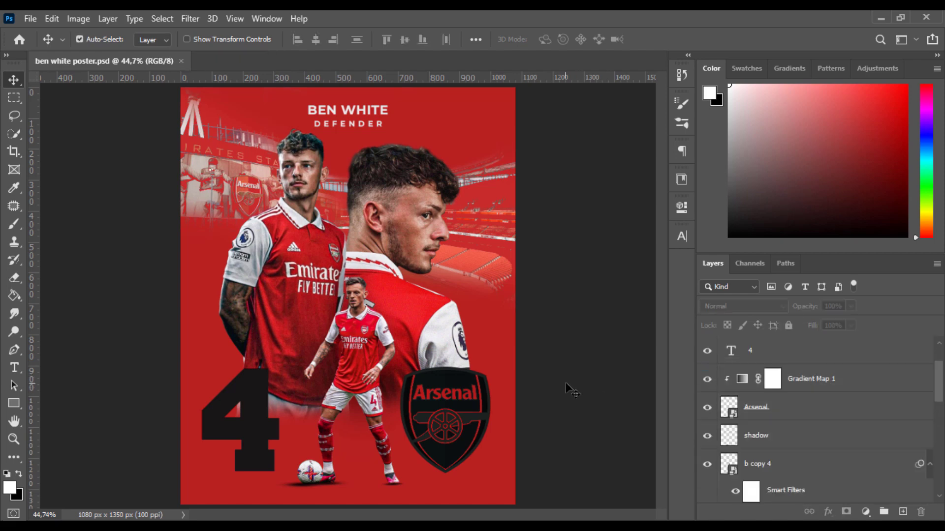
Step: Place vertical guides about 50 px inside the poster's left and right edges
{"action": "key", "text": "ctrl+space"}
{"action": "left_click_drag", "start_coordinate": [181, 264], "coordinate": [241, 266]}
{"action": "left_click_drag", "start_coordinate": [35, 257], "coordinate": [224, 282]}
{"action": "scroll", "coordinate": [303, 273], "scroll_direction": "down", "scroll_amount": 5}
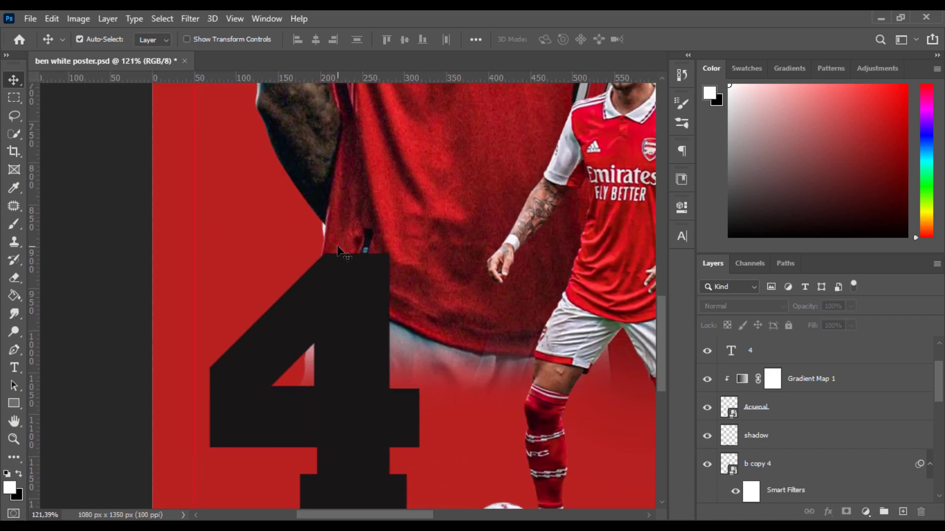
{"action": "key", "text": "ctrl+0"}
{"action": "key", "text": "ctrl+space"}
{"action": "left_click_drag", "start_coordinate": [489, 408], "coordinate": [547, 411]}
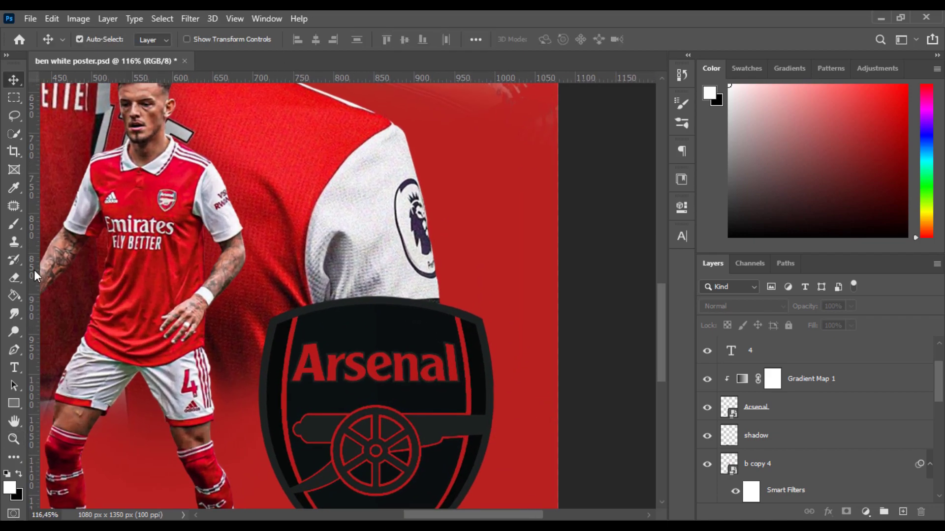
{"action": "left_click_drag", "start_coordinate": [34, 275], "coordinate": [519, 329]}
{"action": "scroll", "coordinate": [518, 330], "scroll_direction": "down", "scroll_amount": 3}
Step: Nudge the Arsenal crest right until its outer edge meets the right-hand guide
{"action": "left_click", "coordinate": [724, 399]}
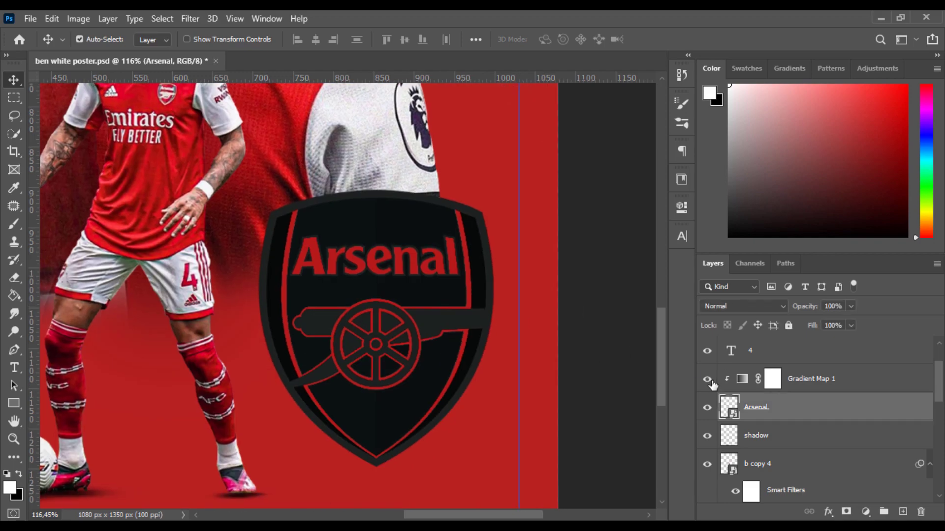
{"action": "key", "text": "shift+Right"}
{"action": "key", "text": "shift+Right"}
{"action": "key", "text": "Right"}
{"action": "key", "text": "Right"}
{"action": "key", "text": "Right"}
{"action": "key", "text": "Right"}
{"action": "key", "text": "Right"}
{"action": "key", "text": "Right"}
{"action": "key", "text": "Right"}
{"action": "key", "text": "Right"}
{"action": "key", "text": "Right"}
{"action": "key", "text": "Right"}
{"action": "key", "text": "Right"}
Step: Nudge the number 4 left onto the left-hand guide, check its alignment and hide the guides
{"action": "left_click_drag", "start_coordinate": [191, 324], "coordinate": [699, 329]}
{"action": "left_click", "coordinate": [782, 353]}
{"action": "key", "text": "shift+Left"}
{"action": "key", "text": "shift+Left"}
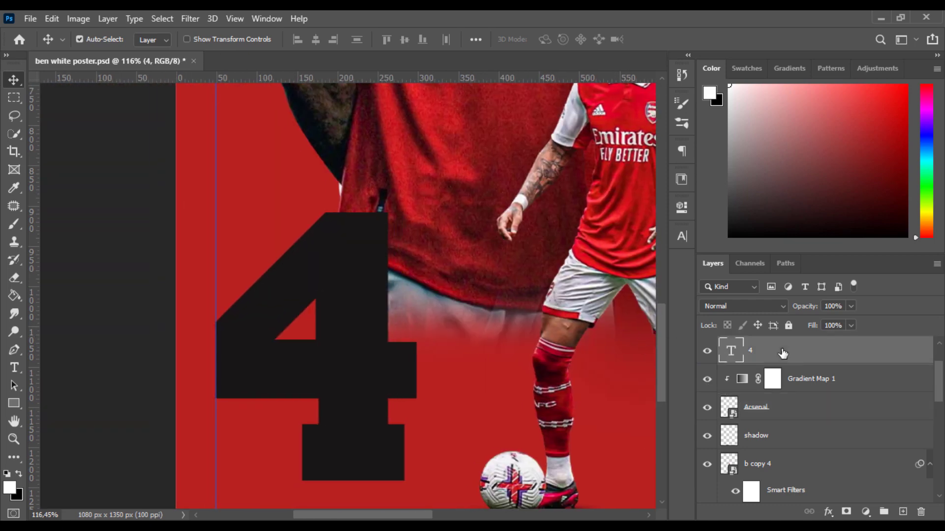
{"action": "left_click_drag", "start_coordinate": [203, 401], "coordinate": [278, 408]}
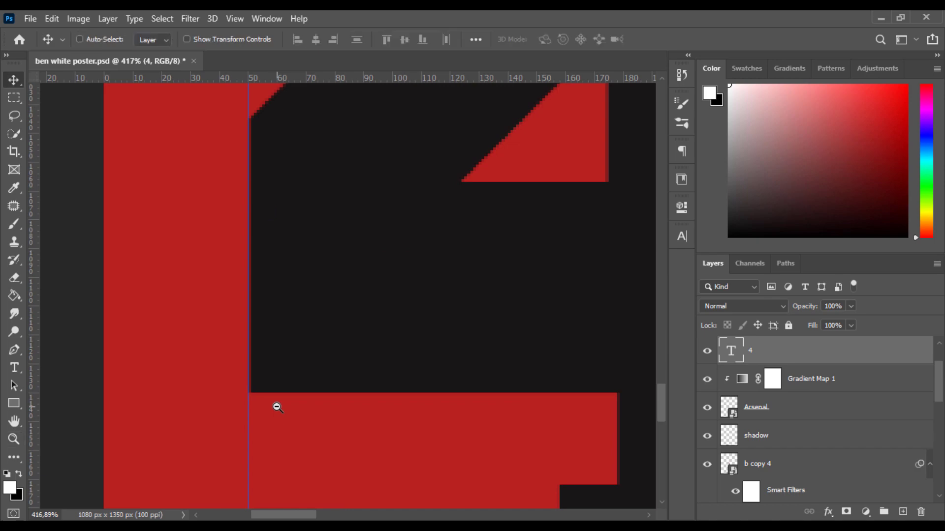
{"action": "key", "text": "ctrl+0"}
{"action": "left_click", "coordinate": [235, 18]}
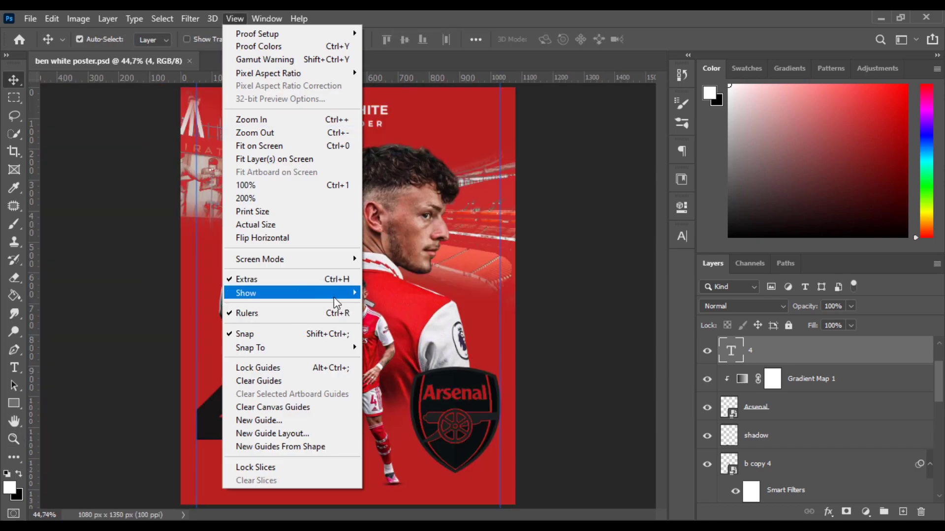
{"action": "left_click", "coordinate": [393, 256]}
Step: Recolour the number 4 with the dark tone #0a0f0f sampled from the Arsenal crest
{"action": "key", "text": "t"}
{"action": "left_click", "coordinate": [553, 39]}
{"action": "left_click", "coordinate": [462, 376]}
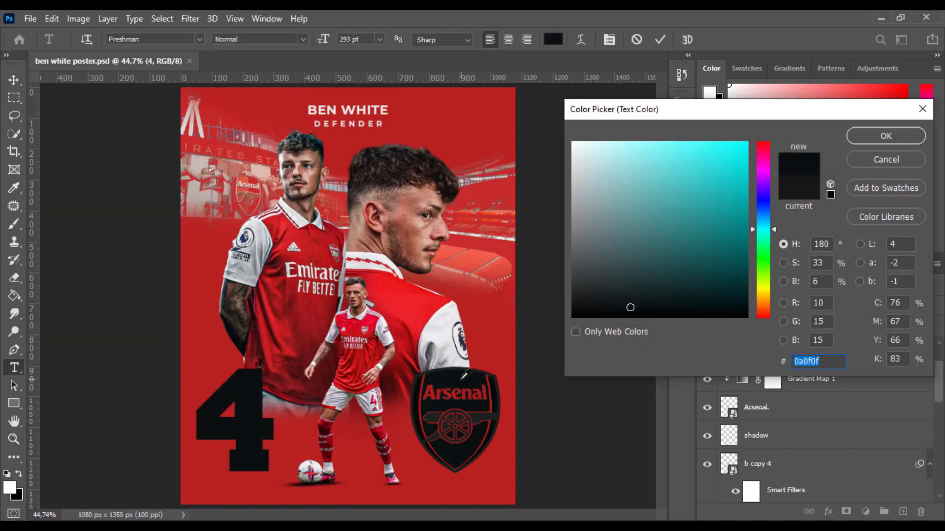
{"action": "left_click", "coordinate": [870, 138]}
{"action": "left_click", "coordinate": [660, 39]}
{"action": "key", "text": "v"}
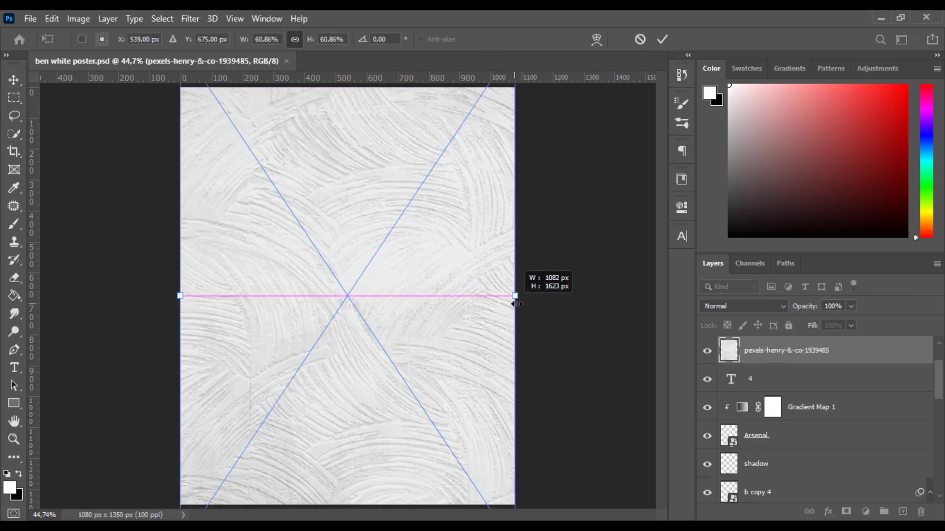
Step: Place the pexels-henry-&-co-1939485 texture at about 60.86% scale over the poster and set its blend mode to Multiply
{"action": "key", "text": "Return"}
{"action": "left_click", "coordinate": [743, 306]}
{"action": "left_click", "coordinate": [715, 215]}
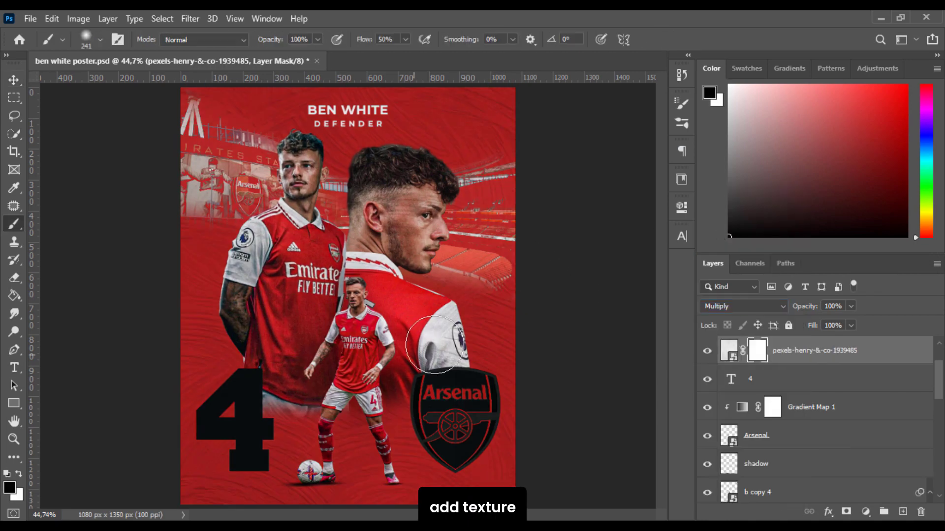
Step: Paint the texture's layer mask with soft brushes of varying size to remove the texture from the three player cutouts
{"action": "left_click_drag", "start_coordinate": [405, 200], "coordinate": [310, 241]}
{"action": "right_click", "coordinate": [285, 228], "text": "alt"}
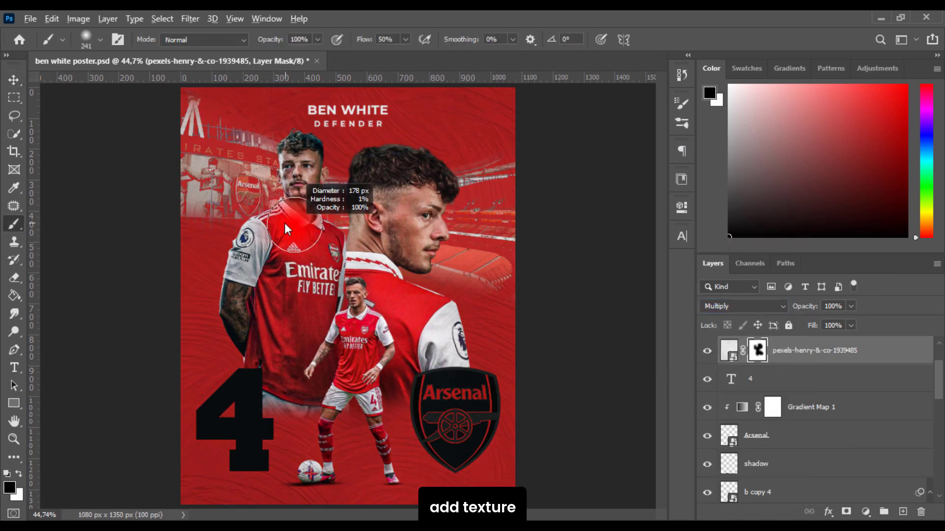
{"action": "mouse_move", "coordinate": [301, 179]}
{"action": "left_mouse_down"}
{"action": "mouse_move", "coordinate": [301, 159]}
{"action": "mouse_move", "coordinate": [242, 304]}
{"action": "mouse_move", "coordinate": [317, 317]}
{"action": "left_mouse_up"}
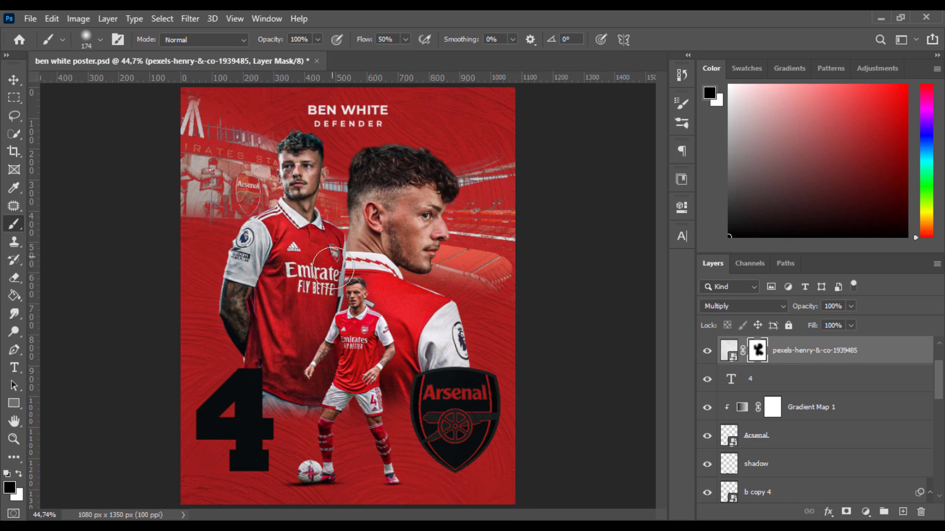
{"action": "left_click_drag", "start_coordinate": [334, 268], "coordinate": [322, 389]}
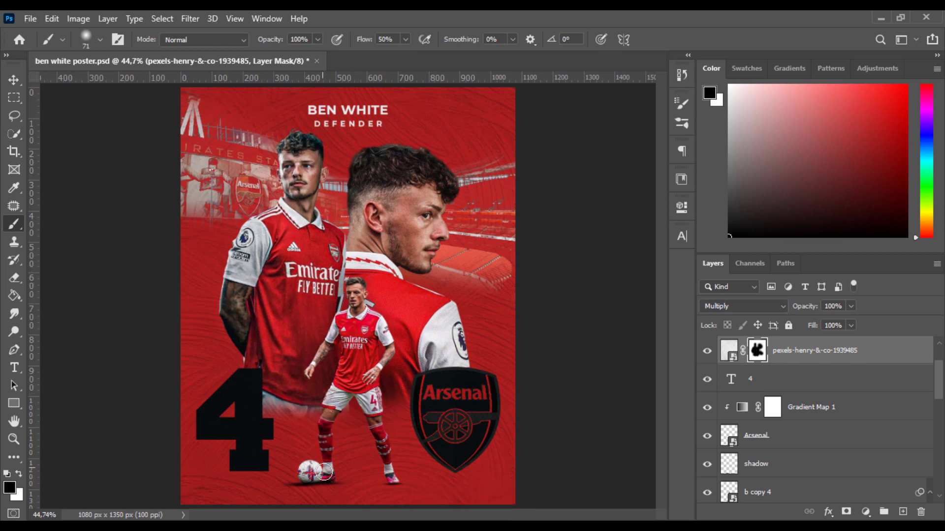
{"action": "right_click", "coordinate": [391, 362], "text": "alt"}
{"action": "right_click", "coordinate": [313, 362], "text": "alt"}
{"action": "key", "text": "x"}
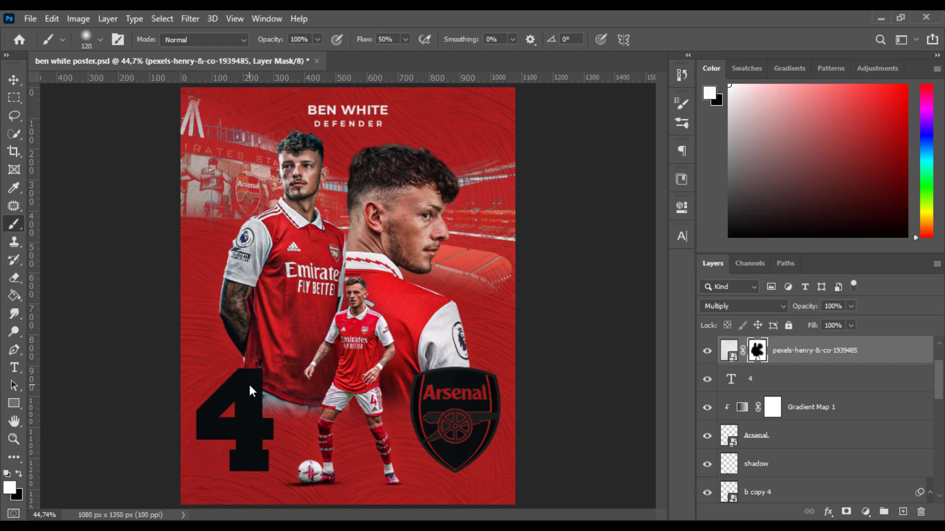
{"action": "right_click", "coordinate": [369, 357], "text": "alt"}
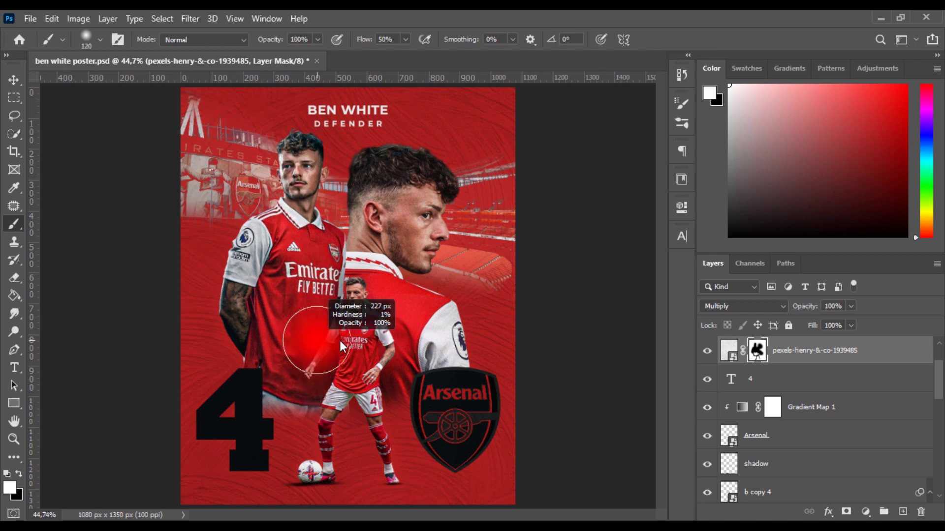
{"action": "key", "text": "x"}
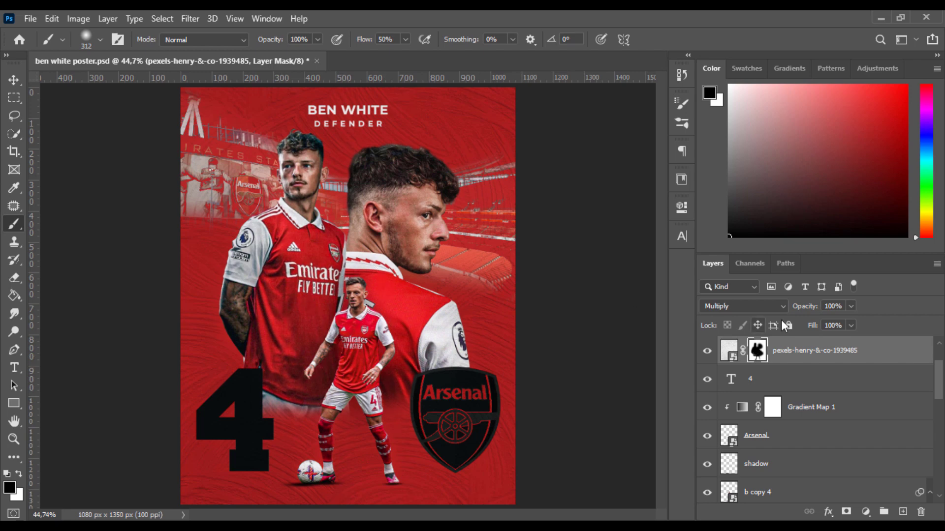
Step: Set the texture layer's opacity to 50% and save the document
{"action": "left_click", "coordinate": [729, 350]}
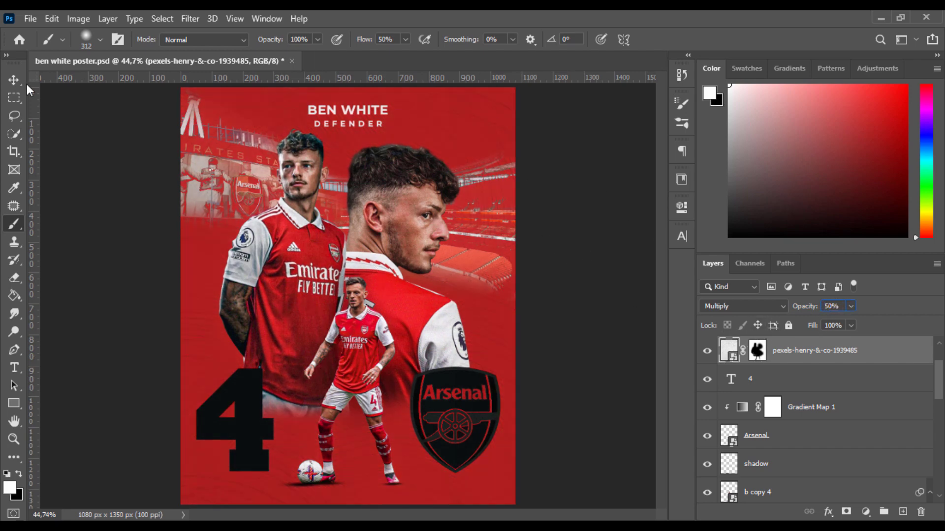
{"action": "key", "text": "ctrl+backslash"}
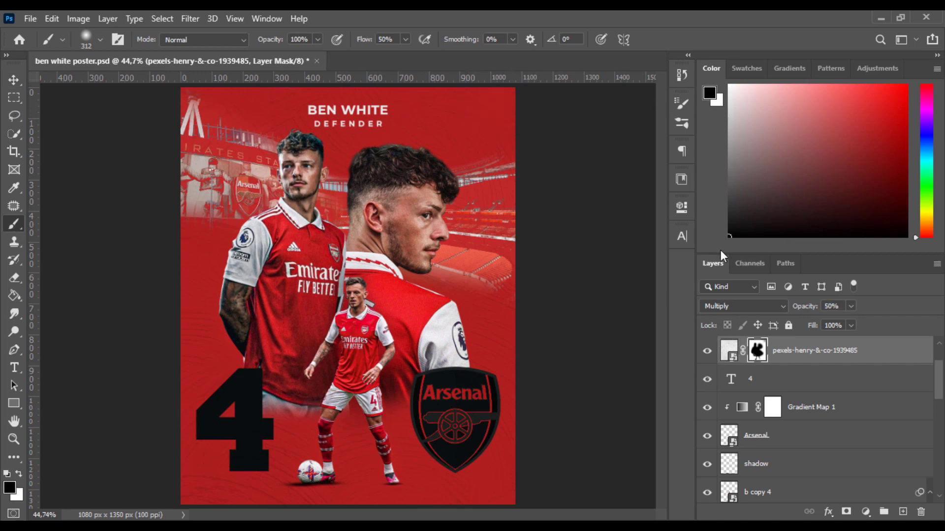
{"action": "key", "text": "ctrl+s"}
Step: Add a new layer above the texture and fill it with mid grey
{"action": "left_click", "coordinate": [903, 513]}
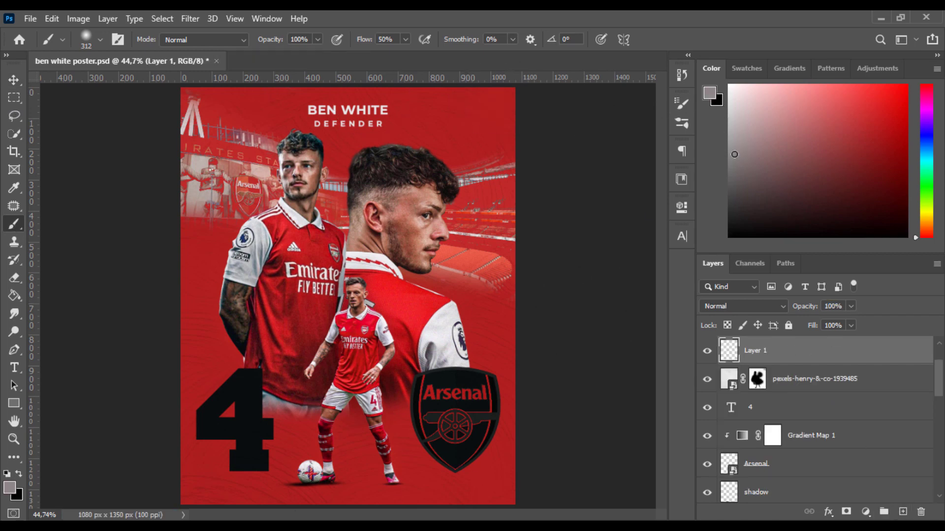
{"action": "key", "text": "g"}
{"action": "key", "text": "alt+BackSpace"}
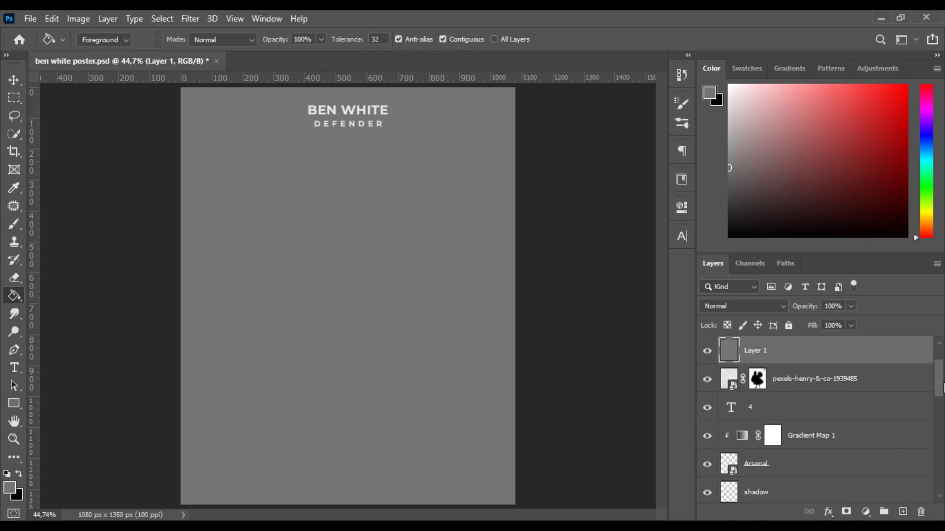
Step: Move the grey Layer 1 and the texture layer above the name and position text layers
{"action": "left_click_drag", "start_coordinate": [943, 386], "coordinate": [940, 355]}
{"action": "left_click_drag", "start_coordinate": [807, 407], "coordinate": [805, 360]}
{"action": "left_click_drag", "start_coordinate": [804, 379], "coordinate": [790, 341]}
{"action": "left_click_drag", "start_coordinate": [794, 437], "coordinate": [800, 369]}
{"action": "left_click", "coordinate": [800, 353]}
Step: Convert the grey Layer 1 to a smart object and apply the Add Noise filter to it
{"action": "right_click", "coordinate": [798, 375]}
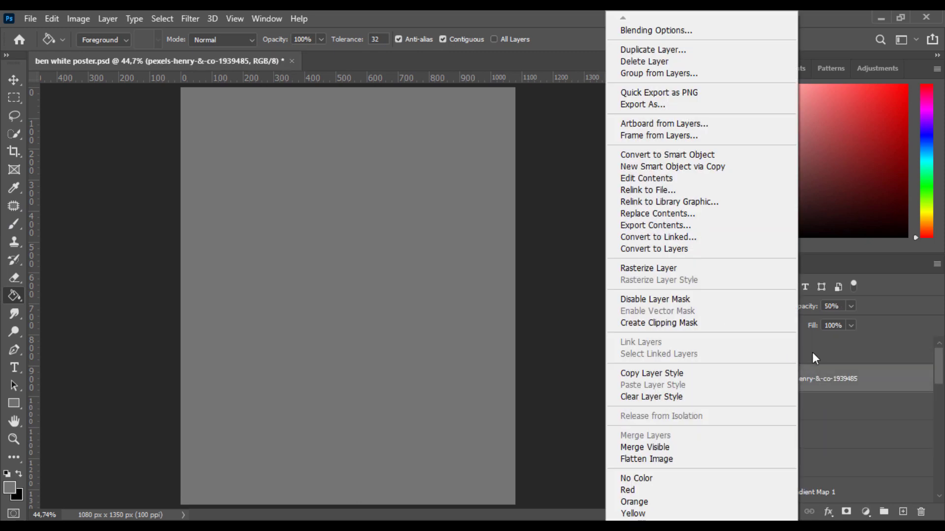
{"action": "right_click", "coordinate": [815, 353]}
{"action": "left_click", "coordinate": [659, 203]}
{"action": "left_click", "coordinate": [190, 18]}
{"action": "mouse_move", "coordinate": [275, 214]}
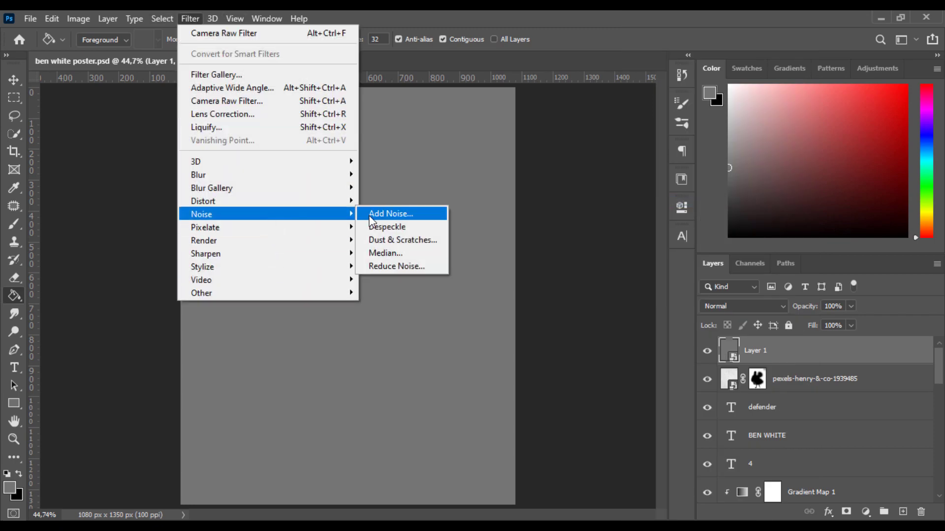
{"action": "left_click", "coordinate": [370, 214]}
{"action": "key", "text": "Return"}
Step: Set the noise layer's blend mode to Soft Light and compare the poster with the layer hidden and shown
{"action": "left_click", "coordinate": [743, 306]}
{"action": "left_click", "coordinate": [729, 352]}
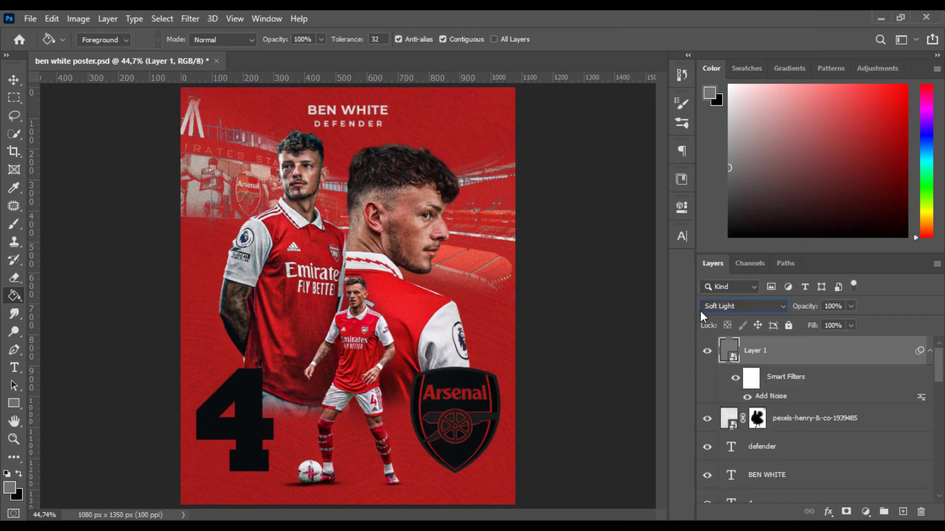
{"action": "left_click", "coordinate": [707, 351]}
{"action": "left_click", "coordinate": [707, 351]}
{"action": "left_click", "coordinate": [707, 351]}
{"action": "left_click", "coordinate": [707, 351]}
{"action": "left_click", "coordinate": [707, 351]}
{"action": "left_click", "coordinate": [707, 351]}
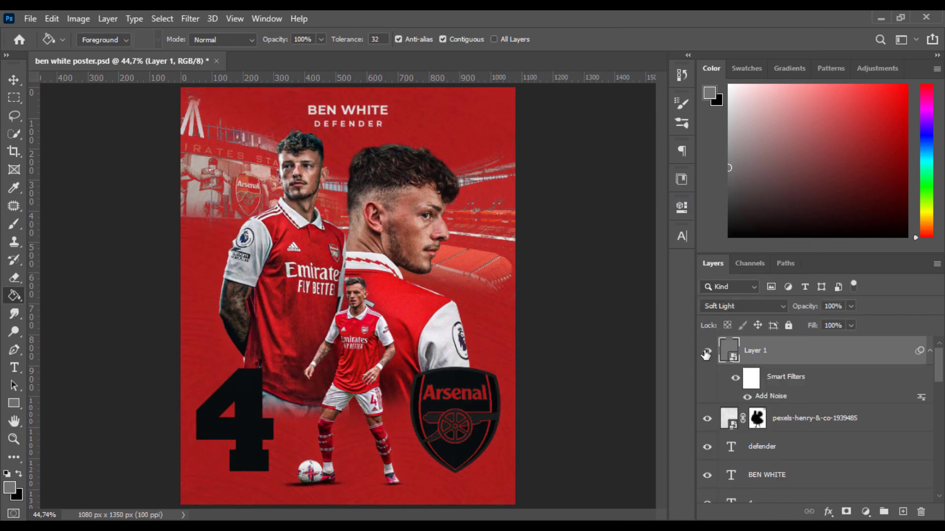